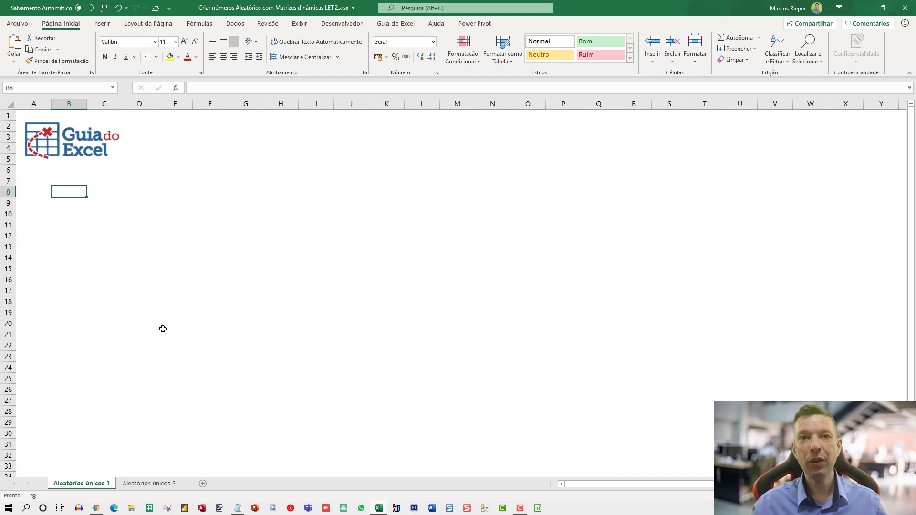
# - Enter the starting value 1 in cell B7 of the Aleatórios únicos 1 sheet
pyautogui.scroll(3, 163, 328)
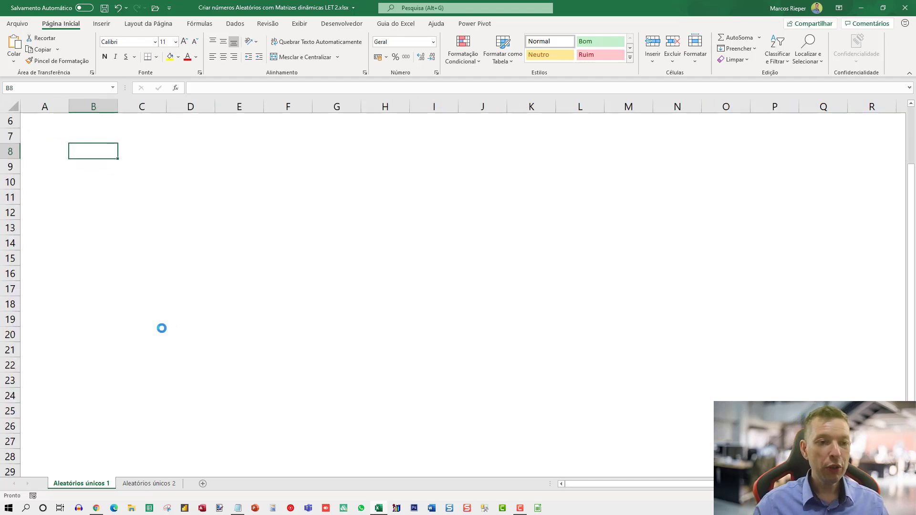
pyautogui.scroll(3, 194, 327)
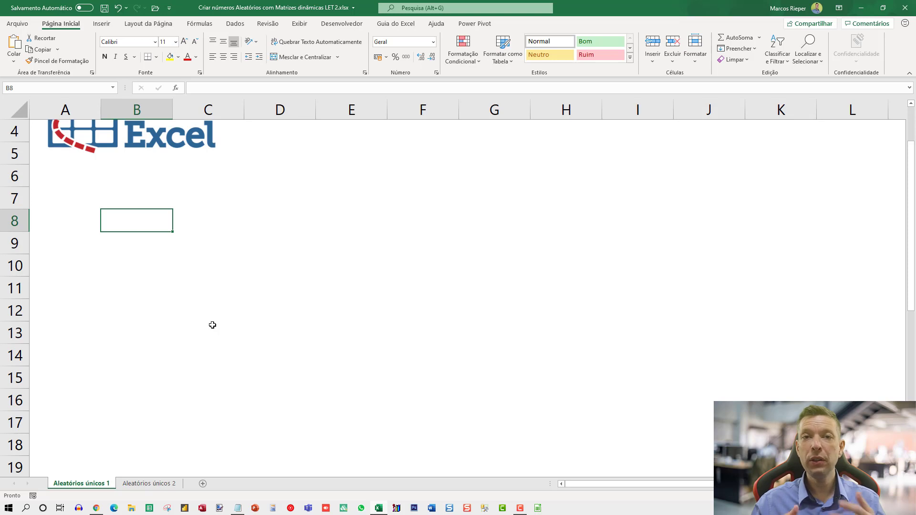
pyautogui.keyDown('ctrl'); pyautogui.scroll(-2, 212, 325); pyautogui.keyUp('ctrl')
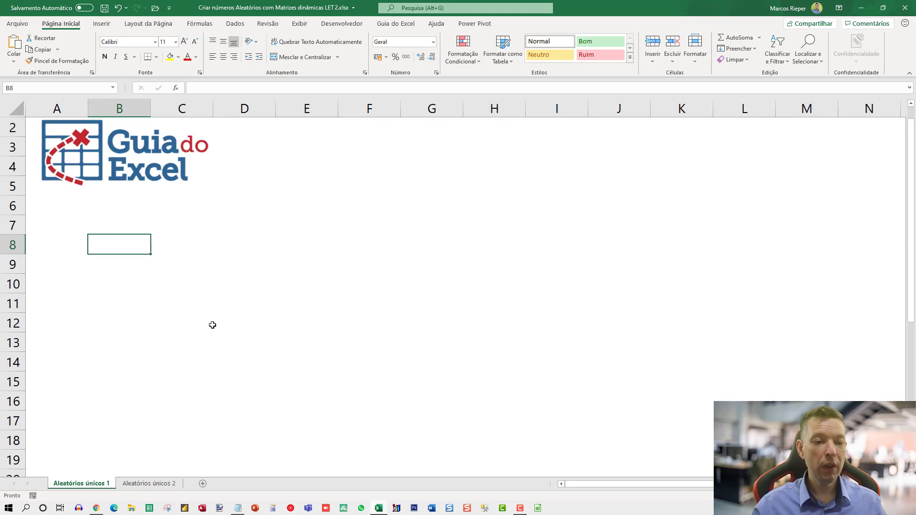
pyautogui.scroll(-2, 213, 325)
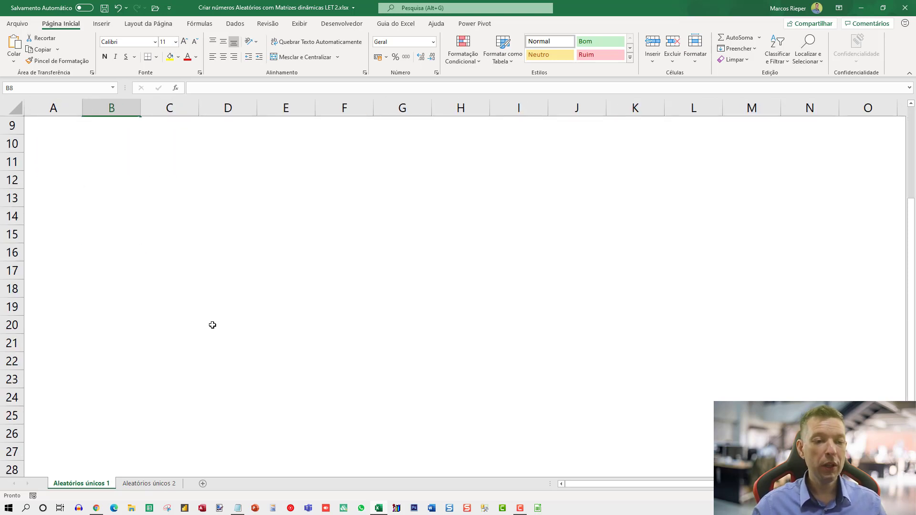
pyautogui.click(103, 147)
pyautogui.scroll(3, 183, 187)
pyautogui.press('Up')
pyautogui.press('Up')
pyautogui.press('Up')
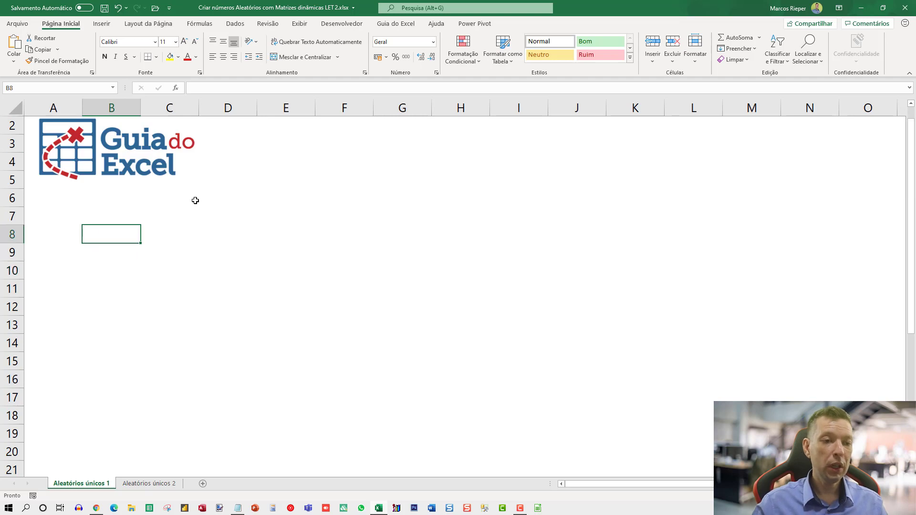
pyautogui.write('1')
pyautogui.press('Return')
pyautogui.click(136, 214)
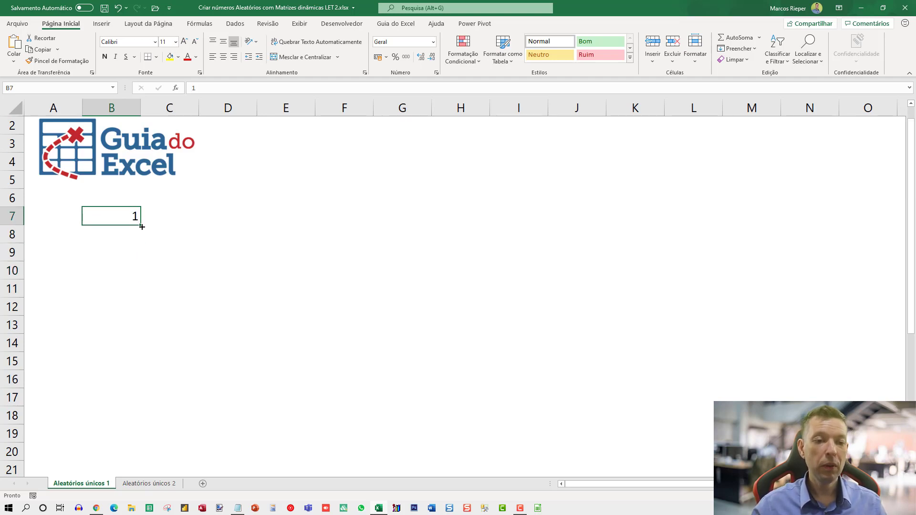
# - Fill a number series down column B from B7 to B31, running from 1 to 25
pyautogui.moveTo(142, 228); pyautogui.dragTo(113, 439)
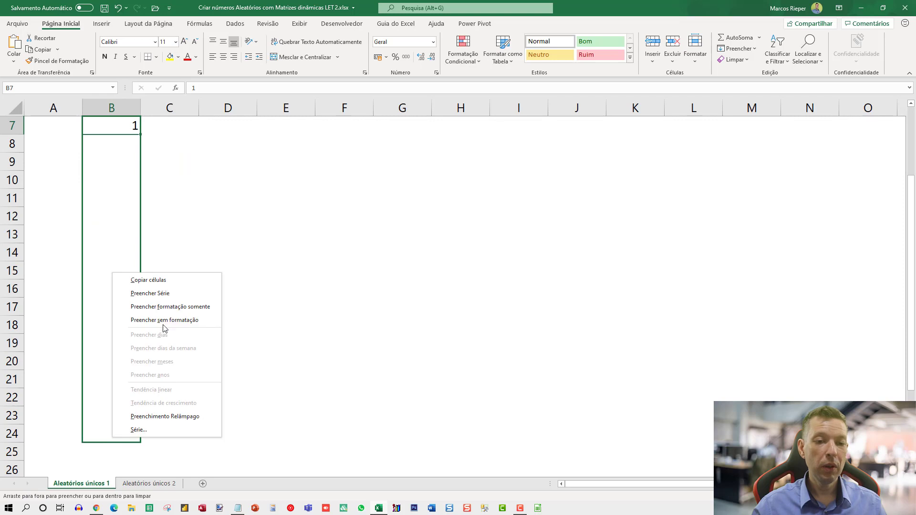
pyautogui.click(149, 293)
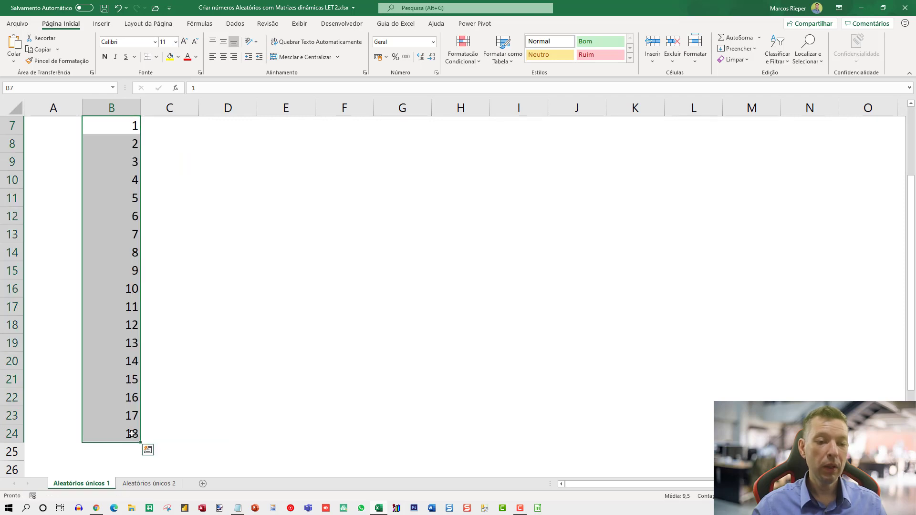
pyautogui.click(136, 435)
pyautogui.scroll(-5, 255, 403)
pyautogui.moveTo(132, 161); pyautogui.dragTo(119, 321)
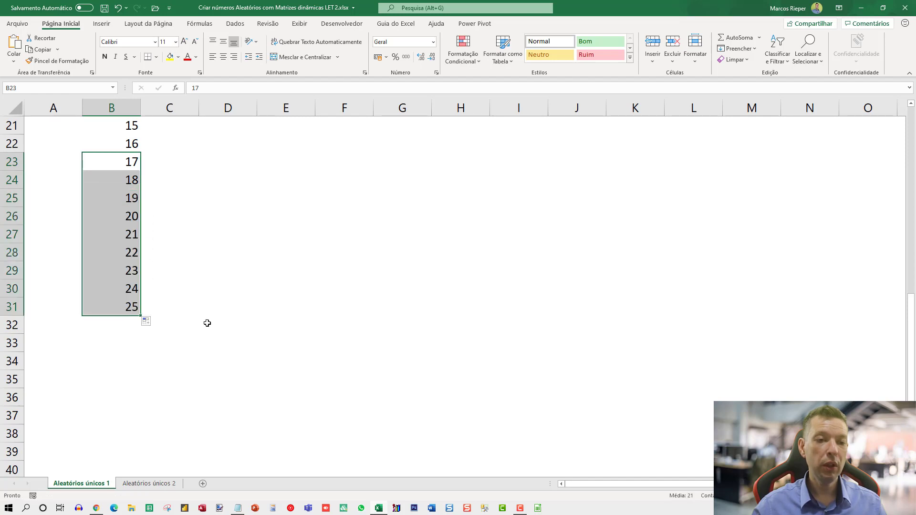
# - Enter the random number formula =ALEATÓRIO() in cell C7, beside the first number of the series
pyautogui.scroll(5, 207, 323)
pyautogui.scroll(2, 207, 323)
pyautogui.click(114, 236)
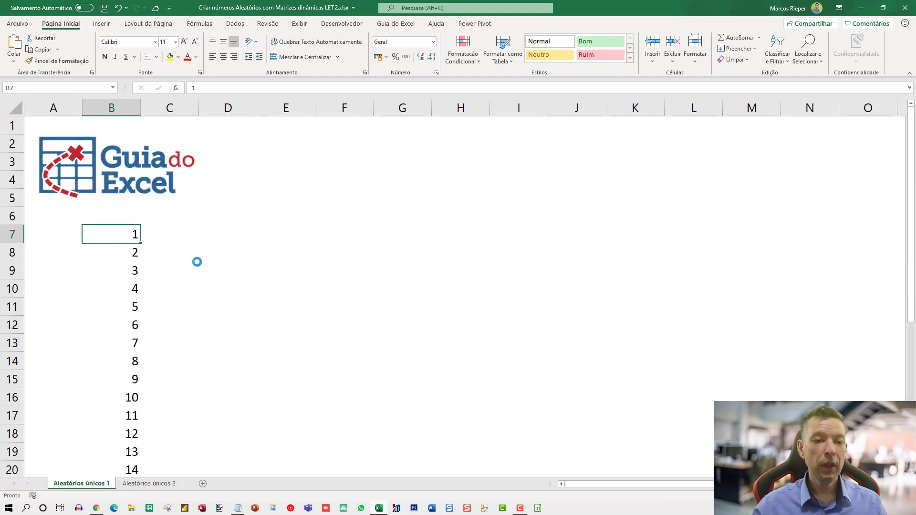
pyautogui.scroll(-2, 195, 268)
pyautogui.scroll(-3, 191, 279)
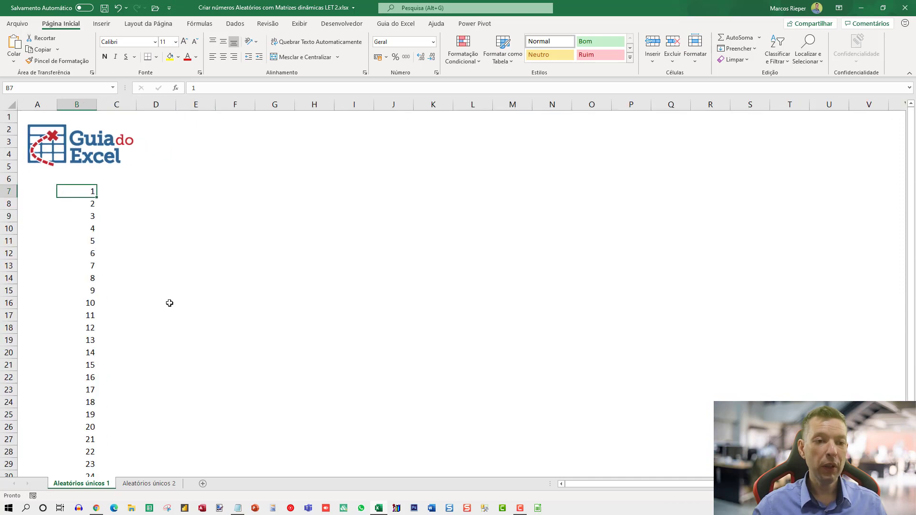
pyautogui.scroll(-2, 169, 303)
pyautogui.scroll(3, 170, 303)
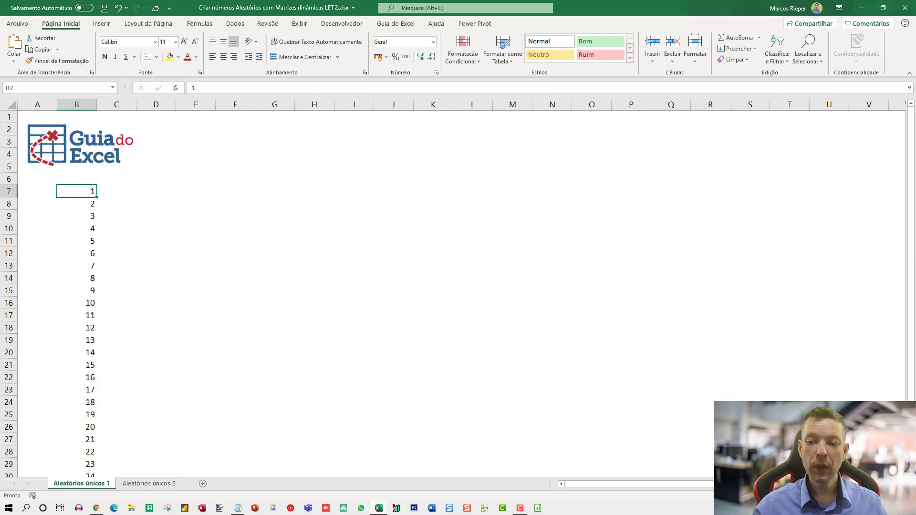
pyautogui.click(111, 195)
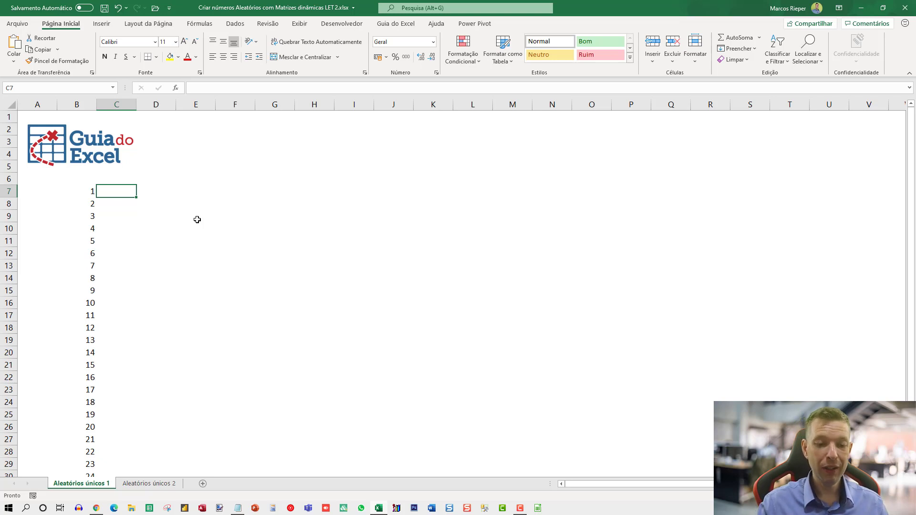
pyautogui.write('=aleat')
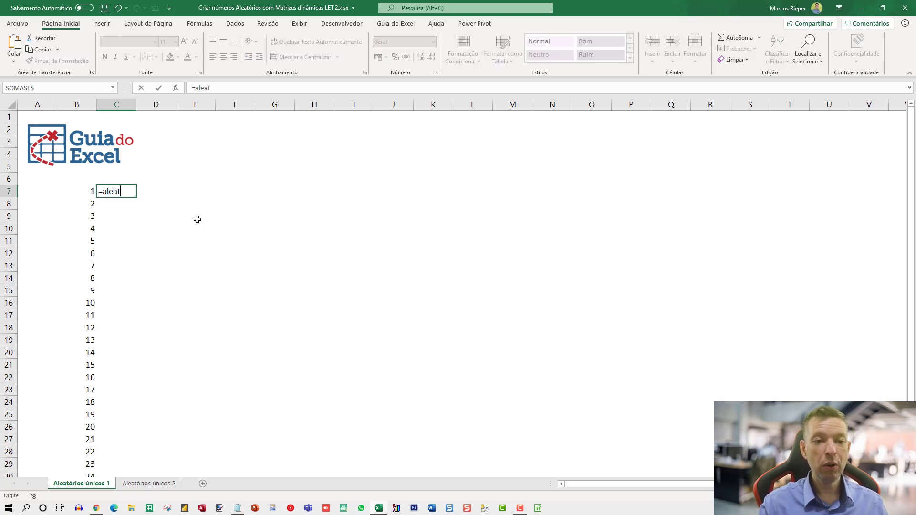
pyautogui.press('BackSpace')
pyautogui.write('t')
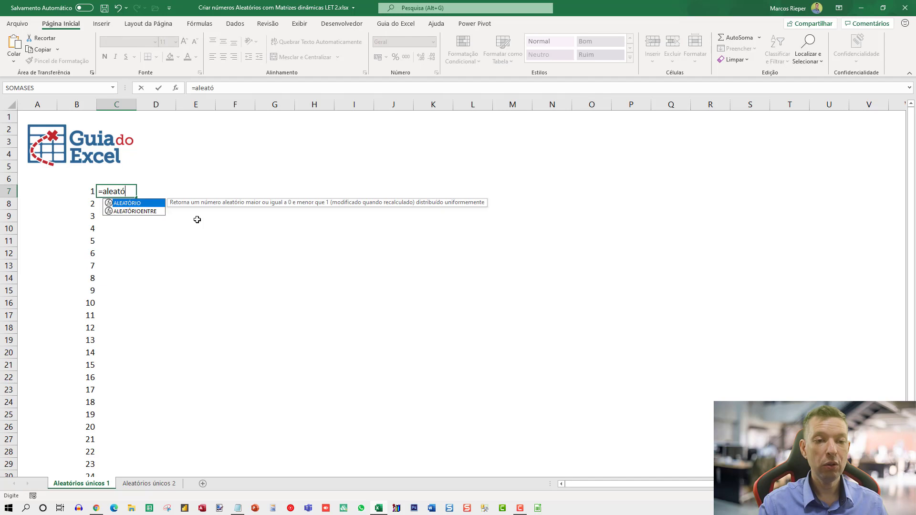
pyautogui.press('Tab')
pyautogui.write(')')
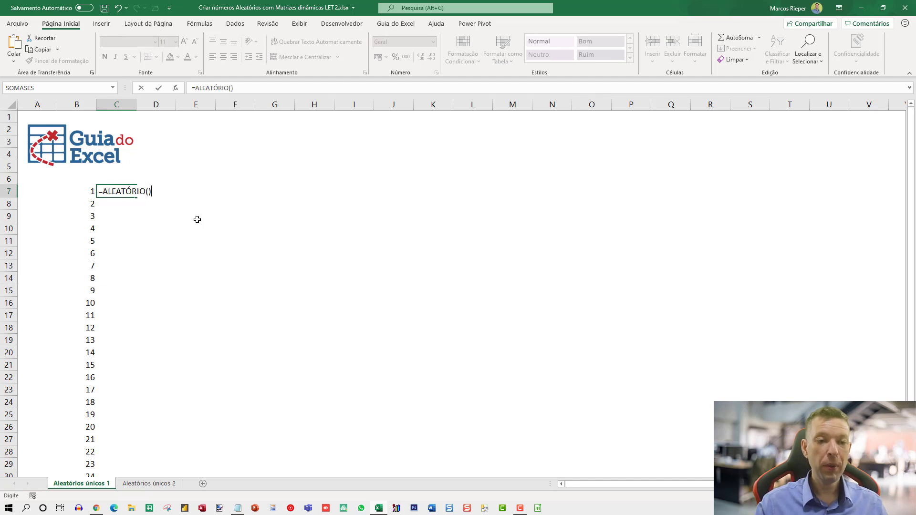
pyautogui.press('Return')
pyautogui.press('Up')
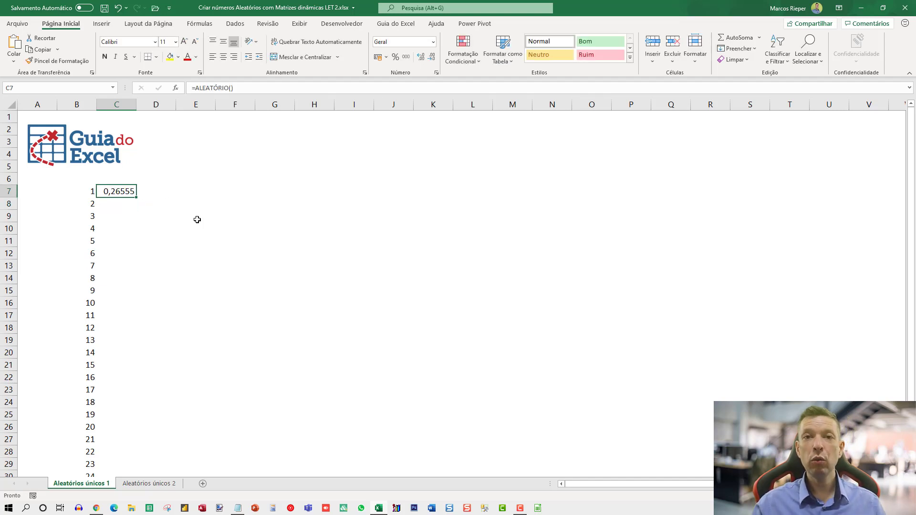
# - Fill the ALEATÓRIO formula from C7 down to C31, alongside the whole number series
pyautogui.doubleClick(136, 198)
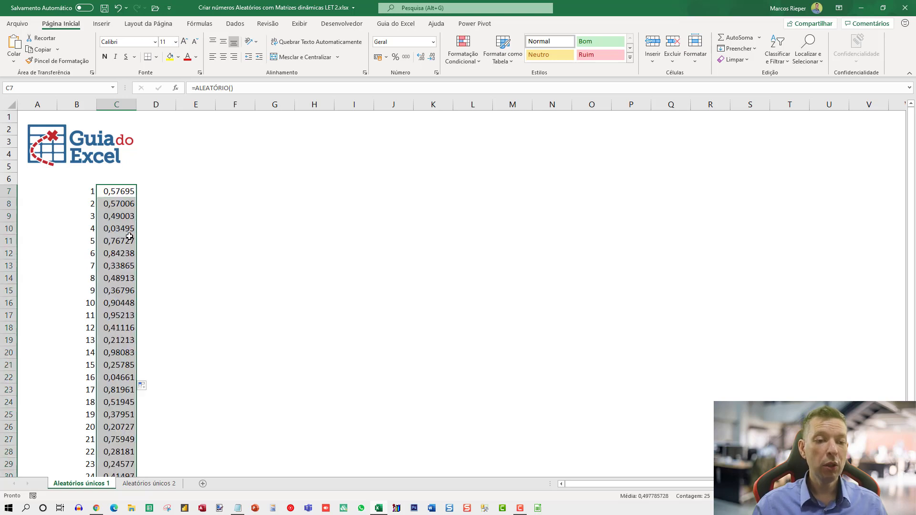
pyautogui.scroll(-2, 122, 248)
pyautogui.scroll(3, 119, 256)
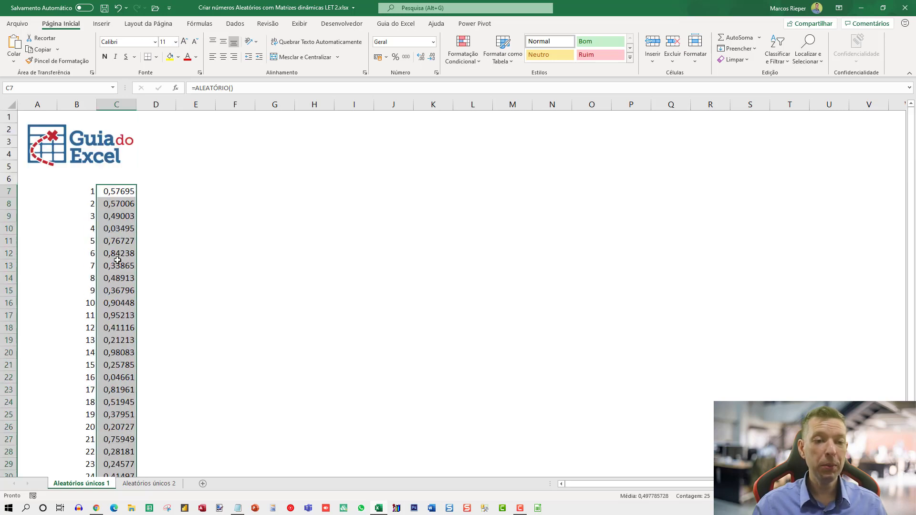
pyautogui.click(119, 193)
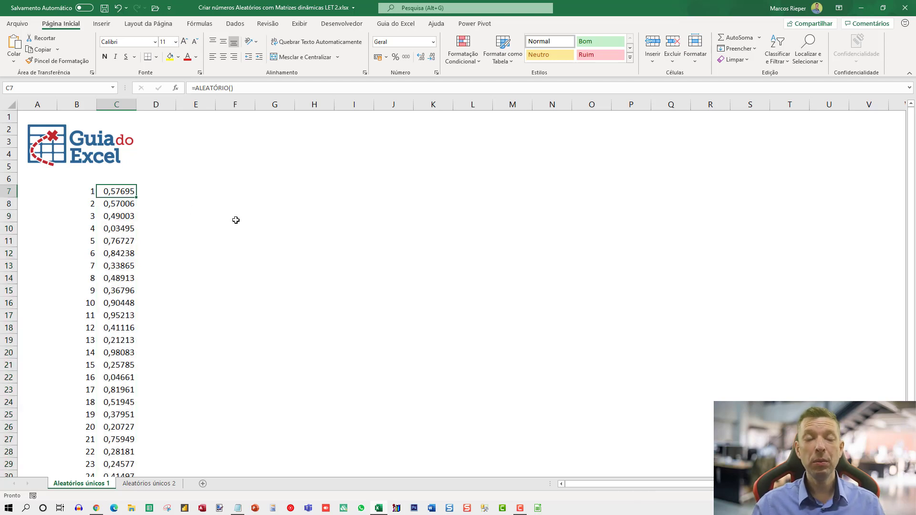
pyautogui.scroll(-2, 153, 296)
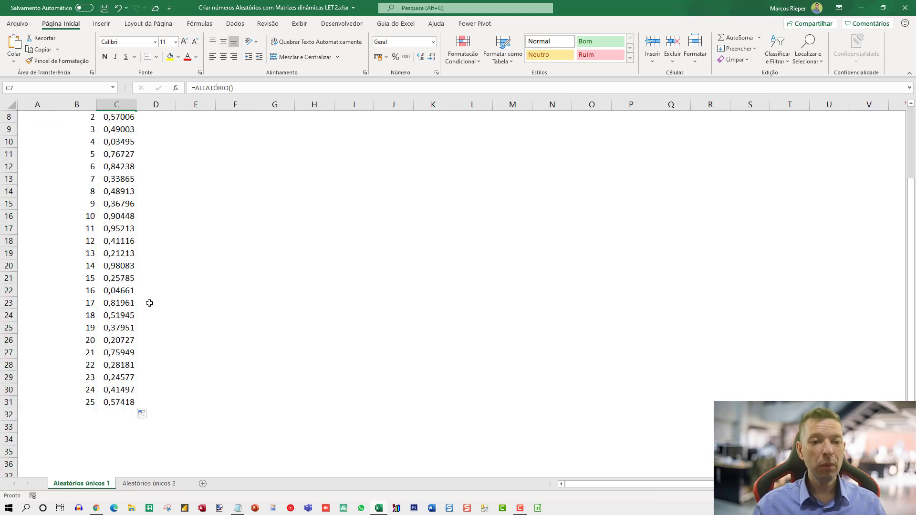
pyautogui.scroll(3, 149, 303)
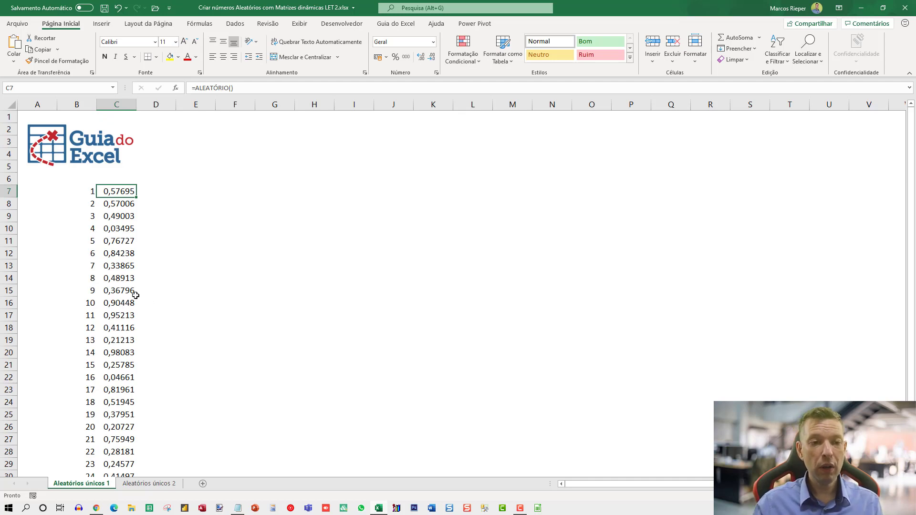
# - Recalculate the sheet several times and check how the random values in column C change
pyautogui.press('F9')
pyautogui.press('F9')
pyautogui.press('F9')
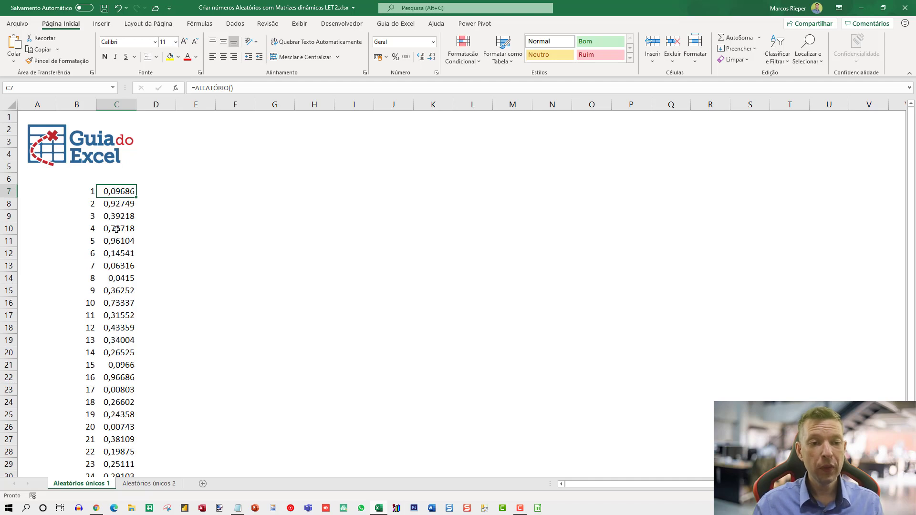
pyautogui.scroll(-2, 157, 257)
pyautogui.scroll(2, 154, 264)
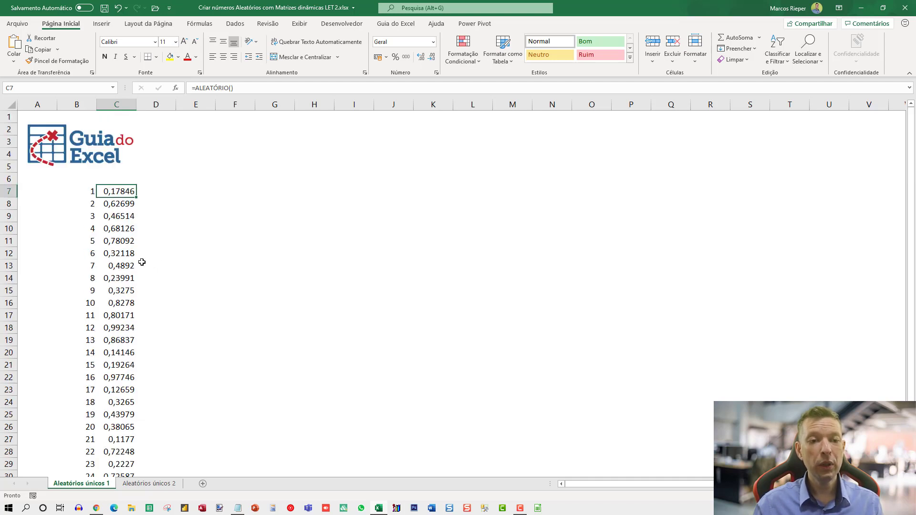
pyautogui.press('F9')
pyautogui.press('F9')
pyautogui.press('F9')
pyautogui.press('F9')
pyautogui.press('F9')
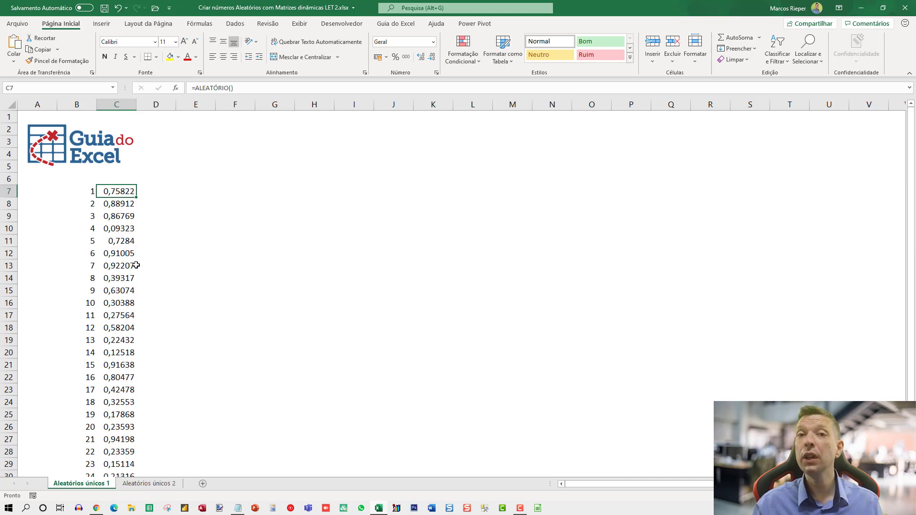
# - Start an ÍNDICE formula in cell E7 with the absolute range $B$7:$B$31 as its array
pyautogui.click(170, 188)
pyautogui.click(198, 190)
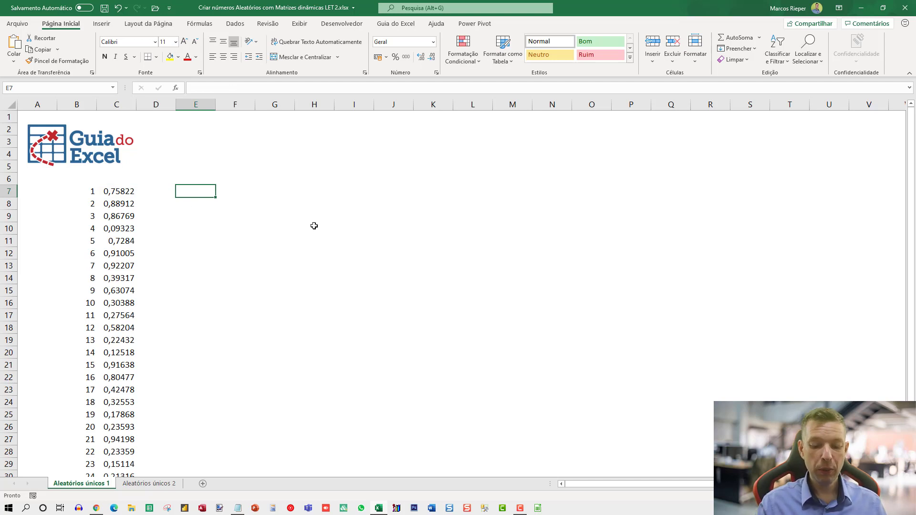
pyautogui.write('=')
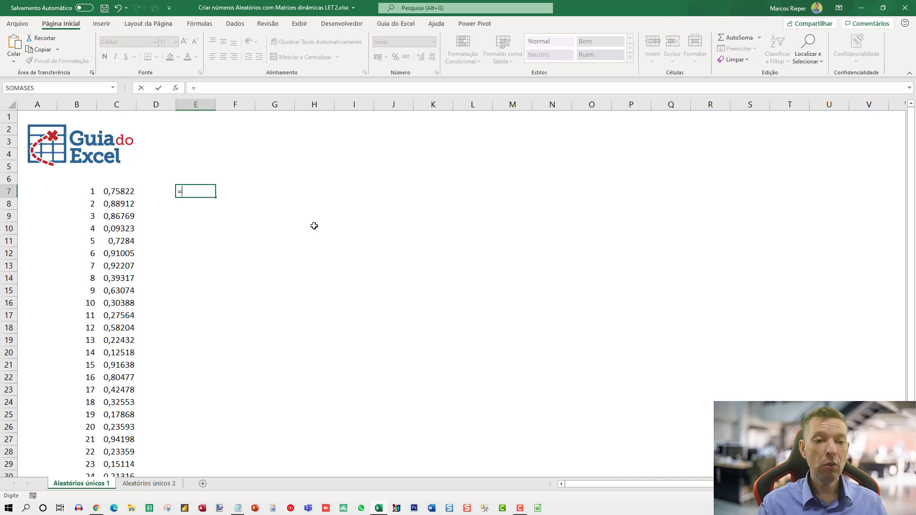
pyautogui.write('ÍNDICE(')
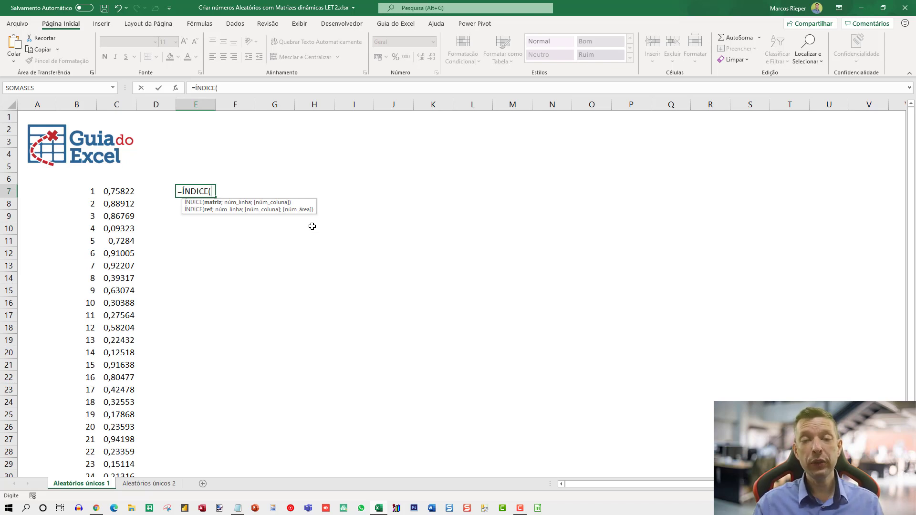
pyautogui.click(83, 194)
pyautogui.hotkey('ctrl', 'shift', 'Down')
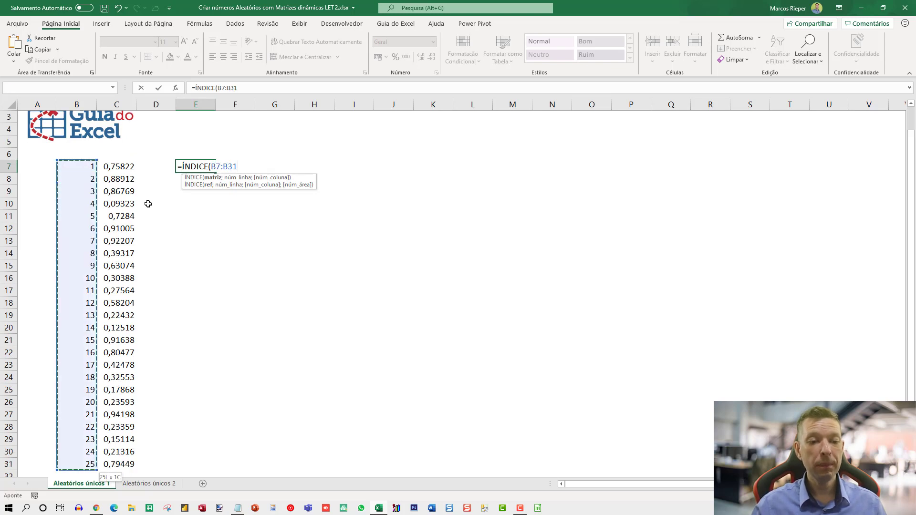
pyautogui.press('F4')
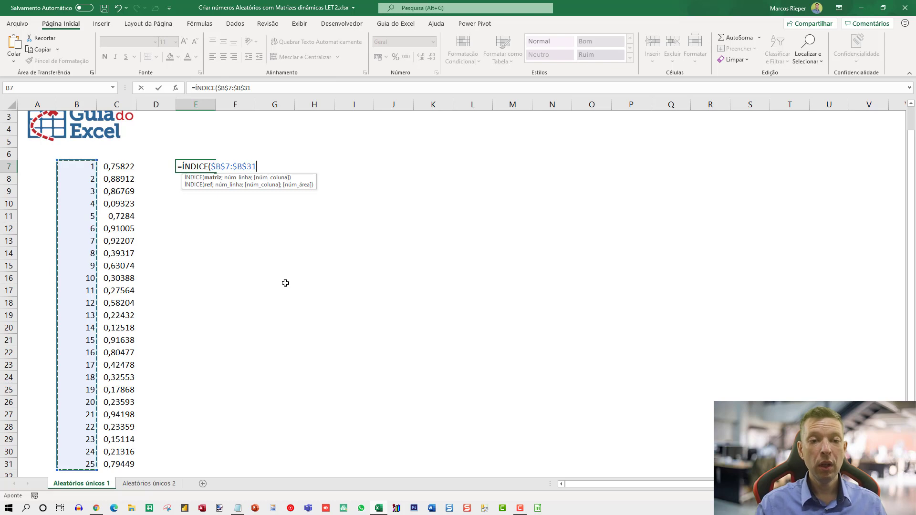
pyautogui.write(';')
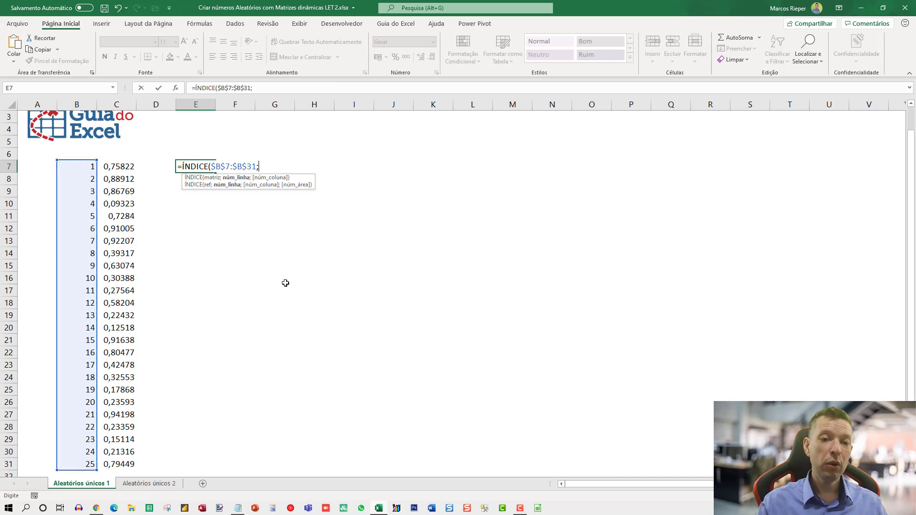
# - Nest the CORRESP function as ÍNDICE's row argument, with MAIOR started as its lookup value
pyautogui.write('CORRESP')
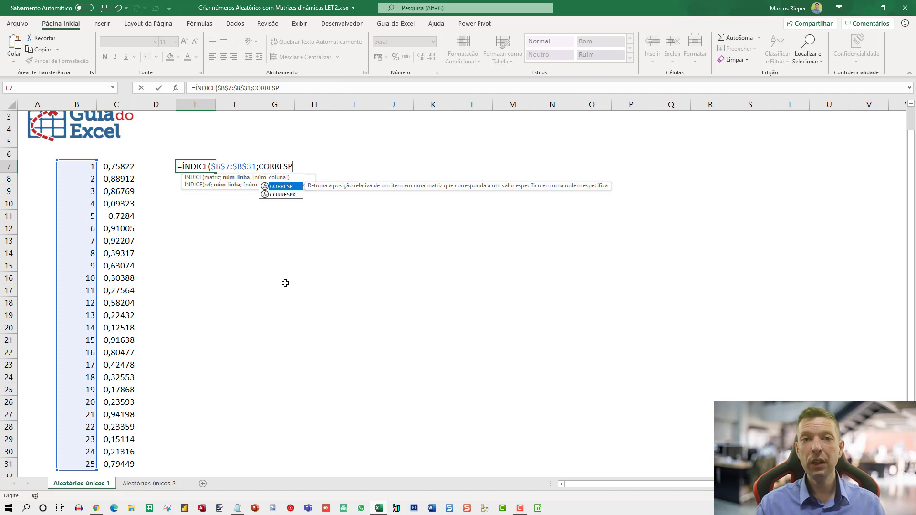
pyautogui.write('(')
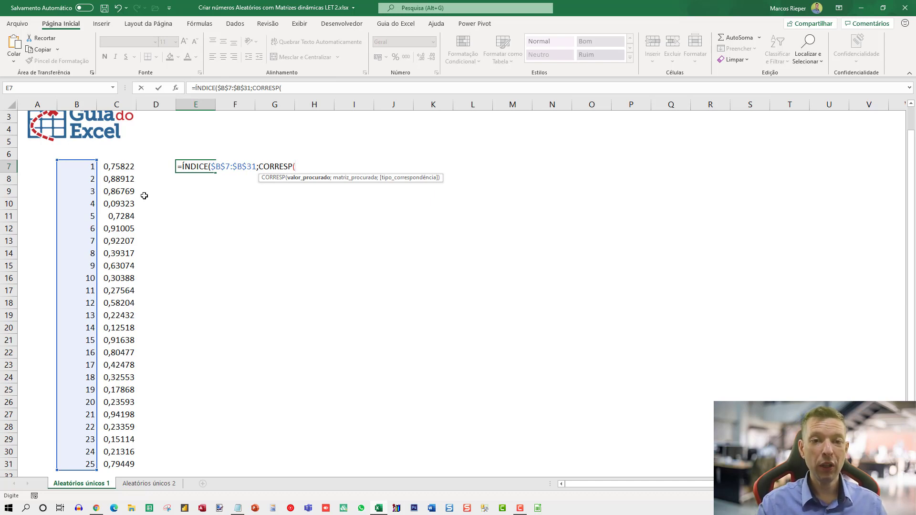
pyautogui.write('MENIOR')
pyautogui.press('BackSpace')
pyautogui.press('BackSpace')
pyautogui.press('BackSpace')
pyautogui.press('BackSpace')
pyautogui.press('BackSpace')
pyautogui.write('A')
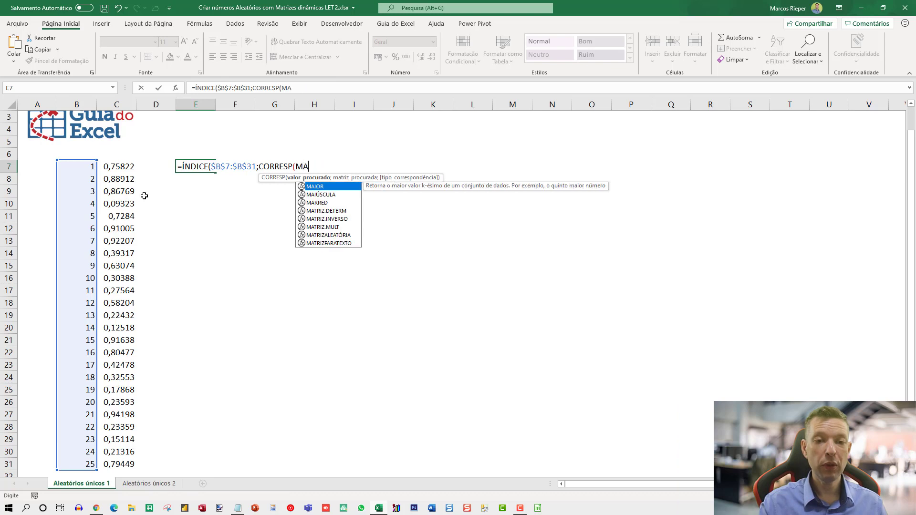
pyautogui.write('IOR(')
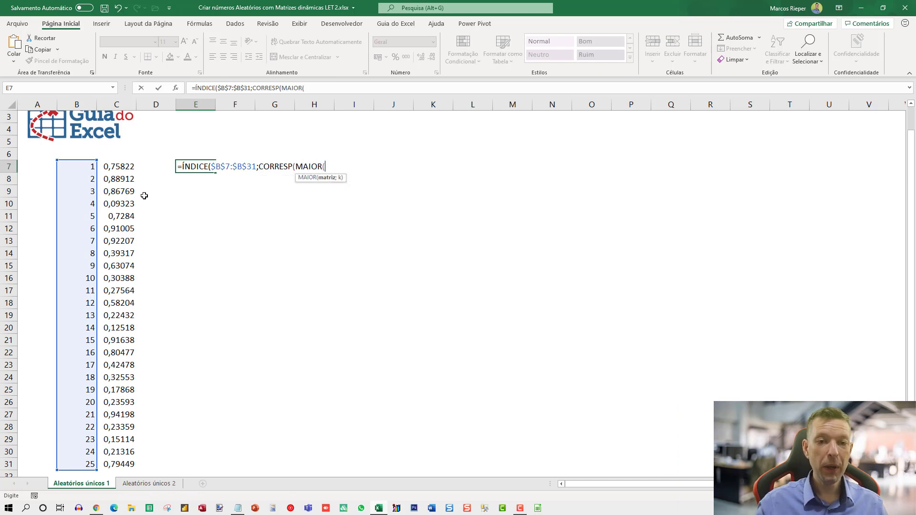
# - Break the E7 formula into separate lines so that CORRESP and MAIOR each start on their own line
pyautogui.click(257, 167)
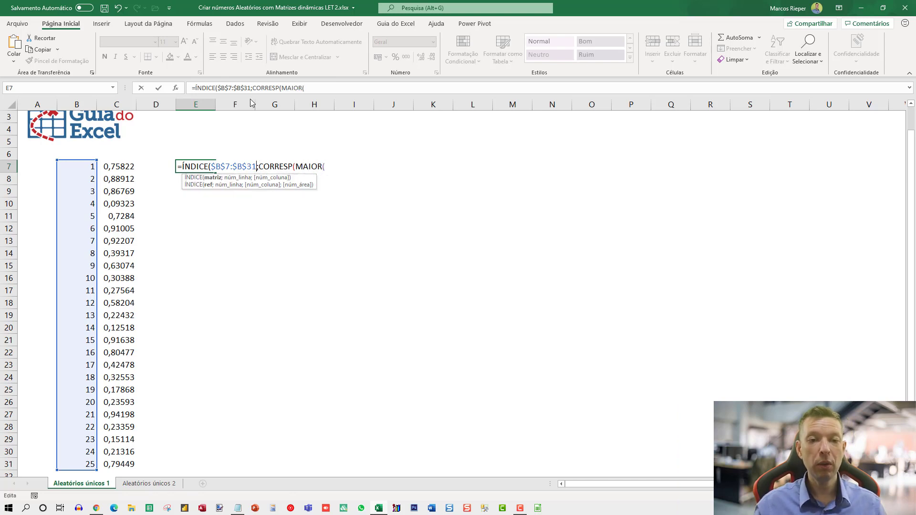
pyautogui.press('Right')
pyautogui.hotkey('alt', 'Return')
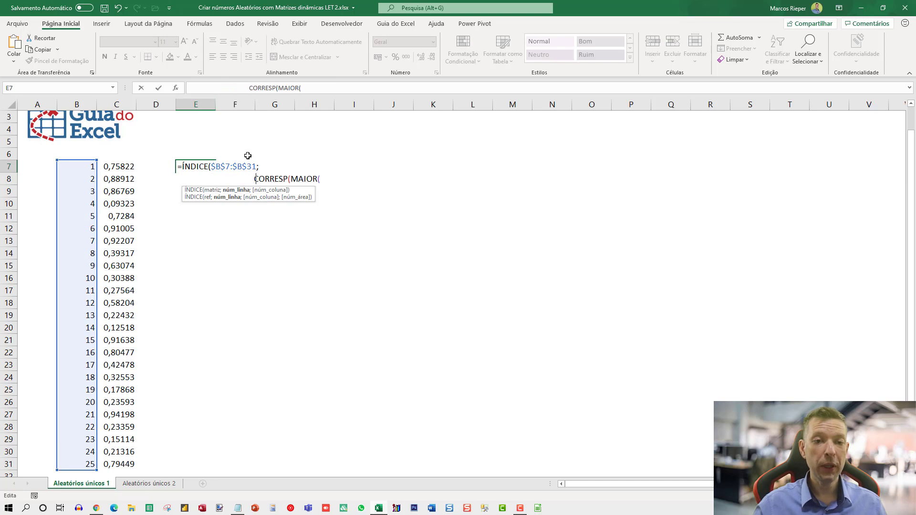
pyautogui.click(293, 179)
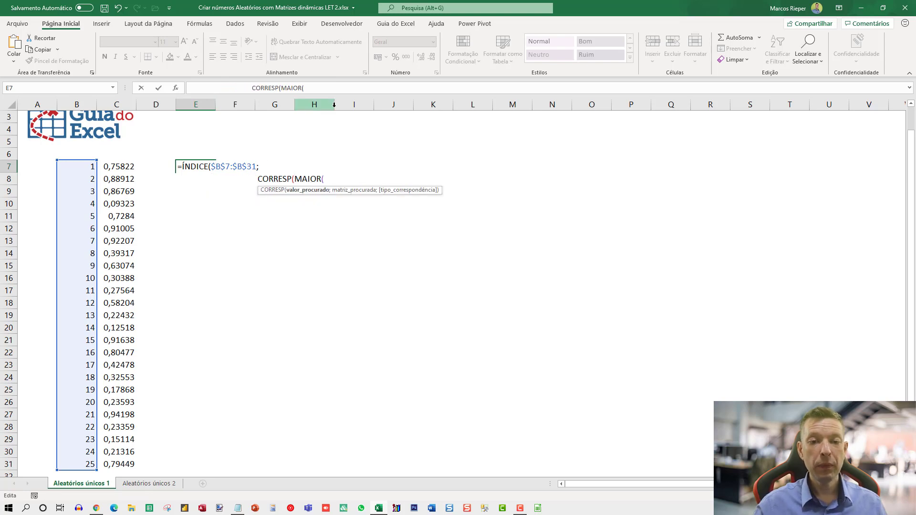
pyautogui.hotkey('alt', 'Return')
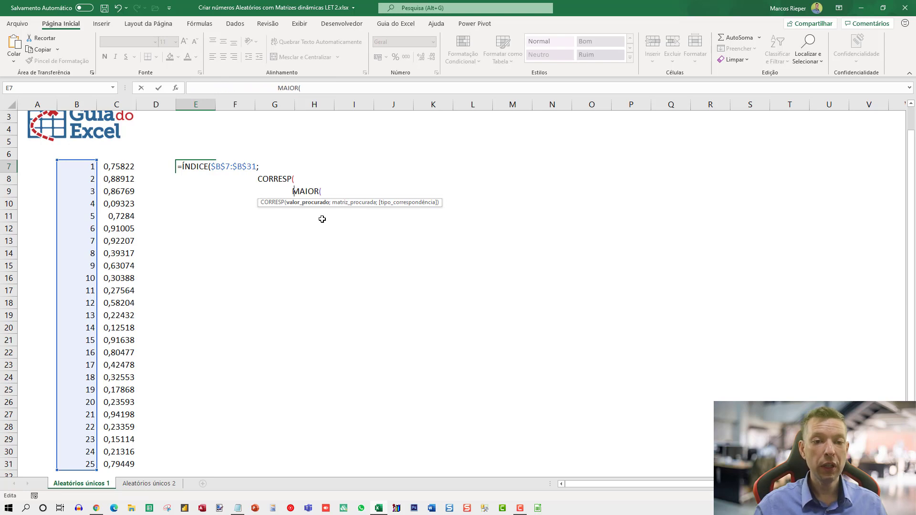
pyautogui.click(334, 190)
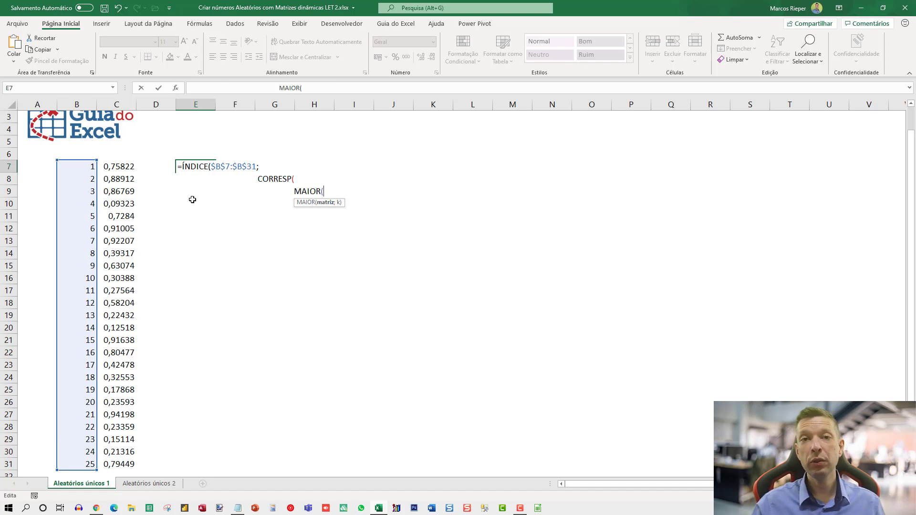
# - Set the MAIOR array to the random values as the absolute range $C$7:$C$31
pyautogui.click(118, 167)
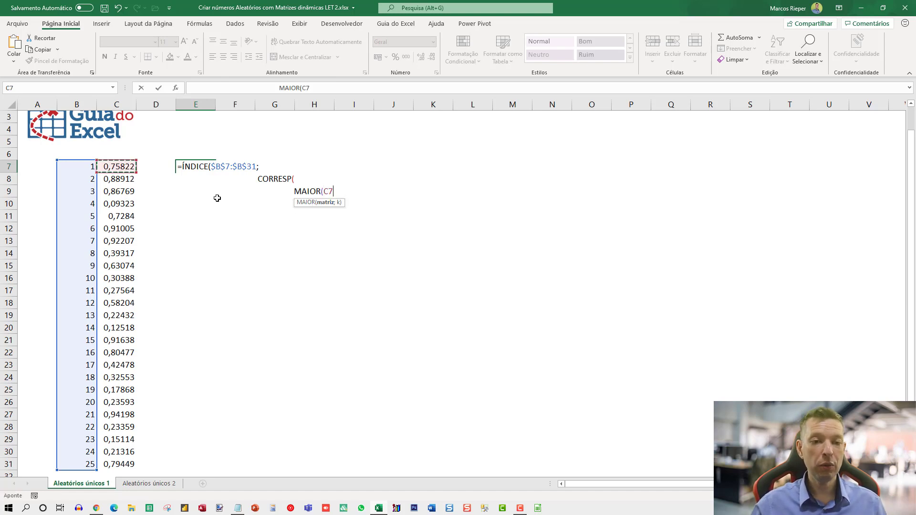
pyautogui.hotkey('ctrl', 'shift', 'Down')
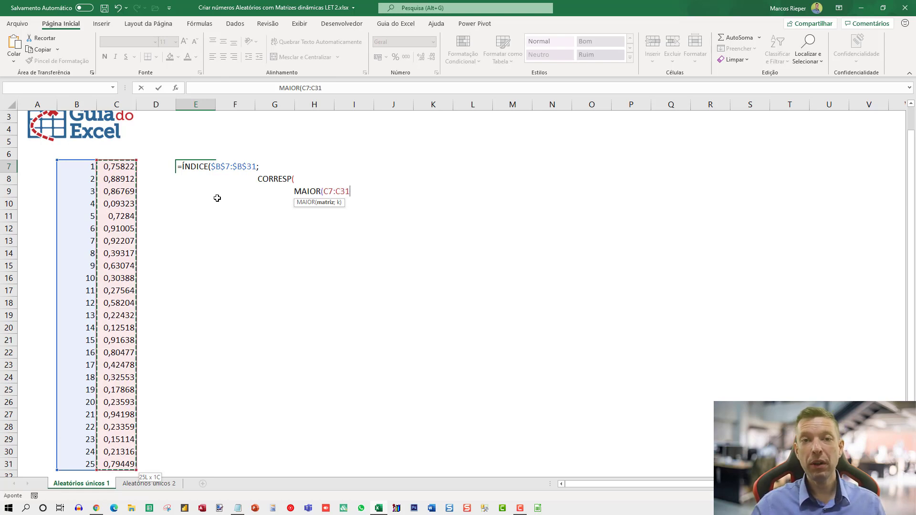
pyautogui.press('F4')
pyautogui.write(';')
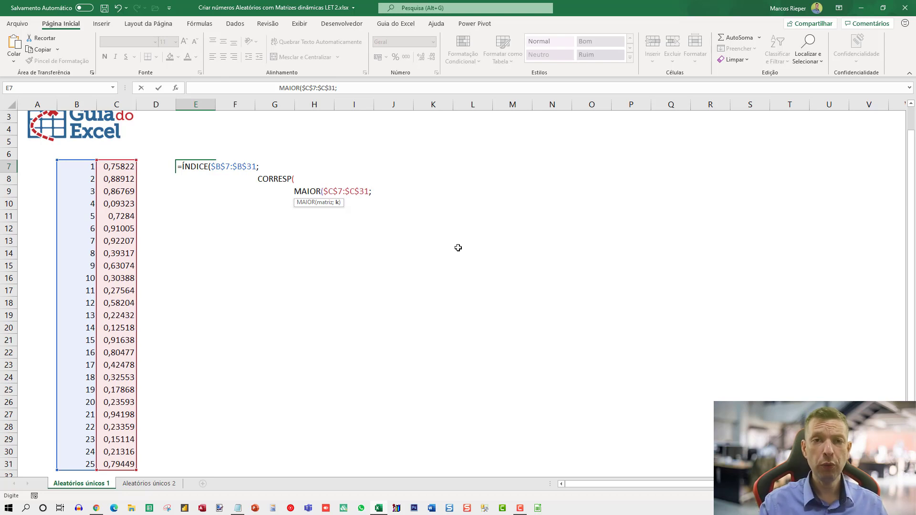
# - Enter LIN() as MAIOR's k argument, evaluate that part of the formula, and restore the function
pyautogui.write('LIN')
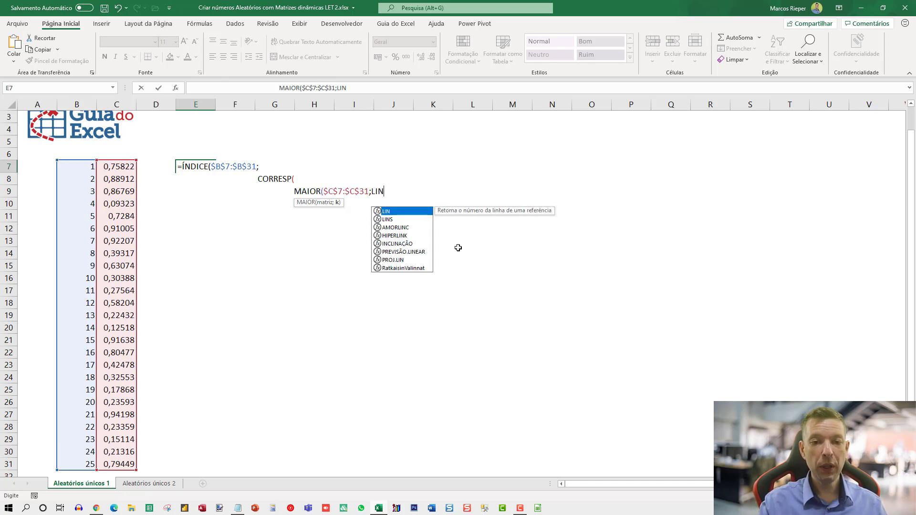
pyautogui.write('()')
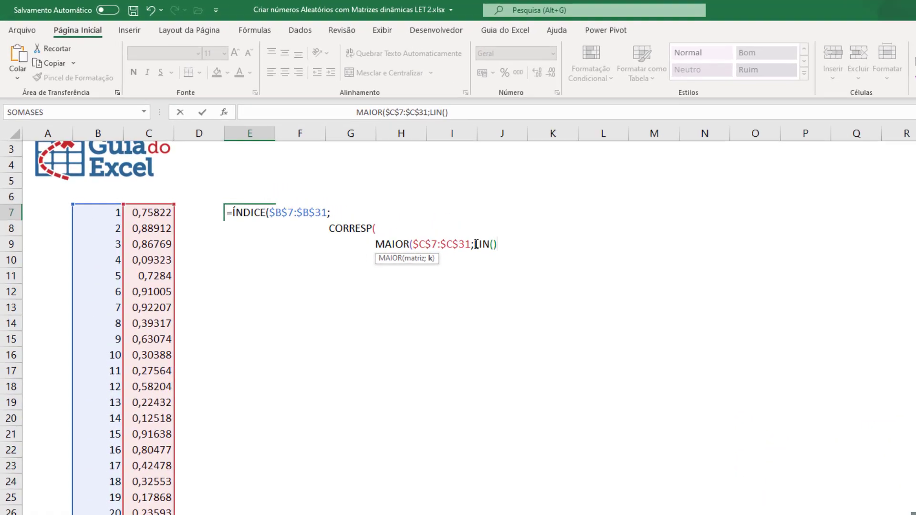
pyautogui.moveTo(475, 244); pyautogui.dragTo(526, 243)
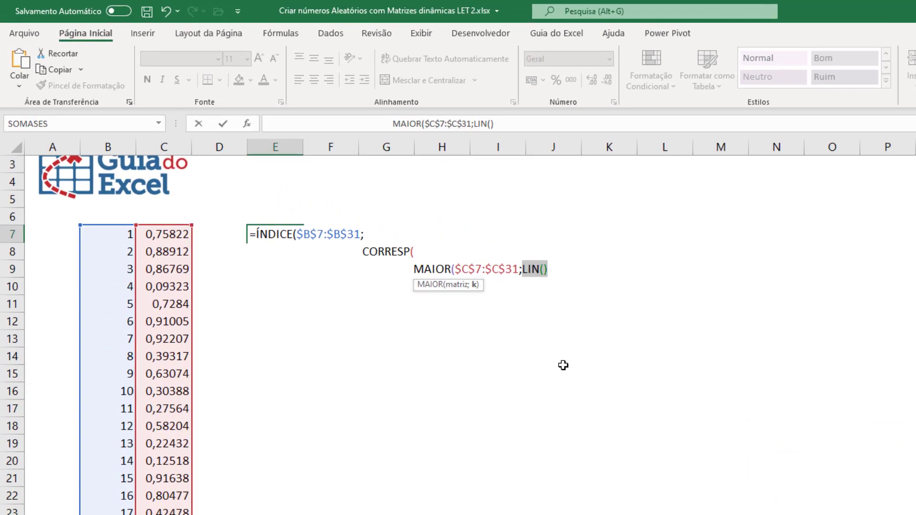
pyautogui.press('F9')
pyautogui.hotkey('ctrl', 'z')
pyautogui.press('Right')
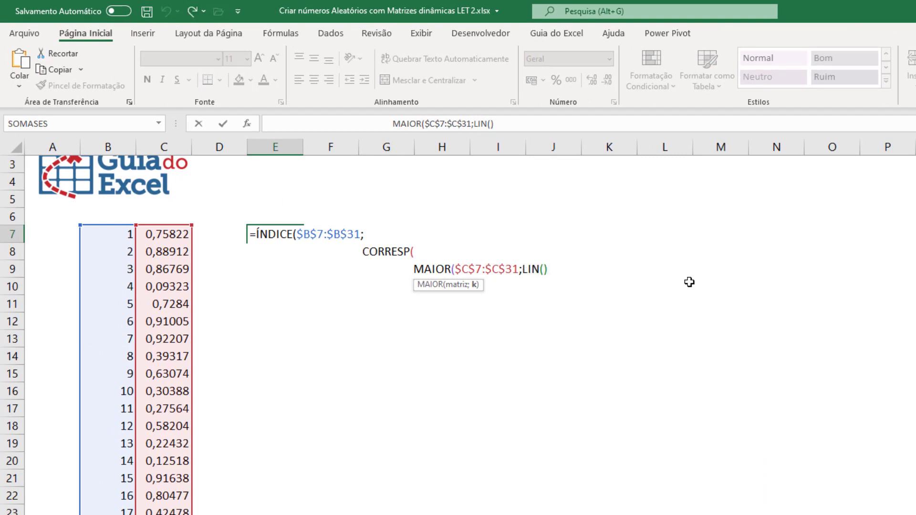
# - Change MAIOR's k argument to LIN()-6, check how it evaluates, and close the MAIOR function
pyautogui.write('-1')
pyautogui.hotkey('shift', 'Left')
pyautogui.write('6')
pyautogui.moveTo(528, 271); pyautogui.dragTo(590, 280)
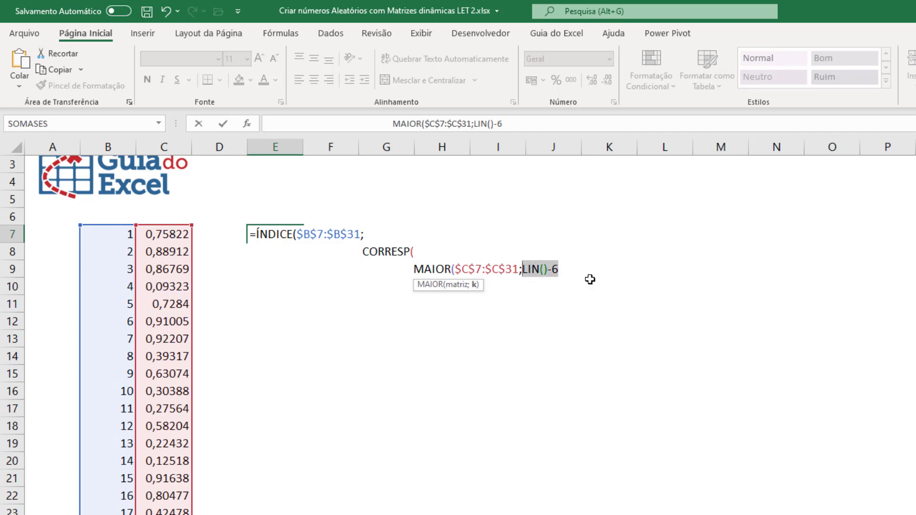
pyautogui.press('F9')
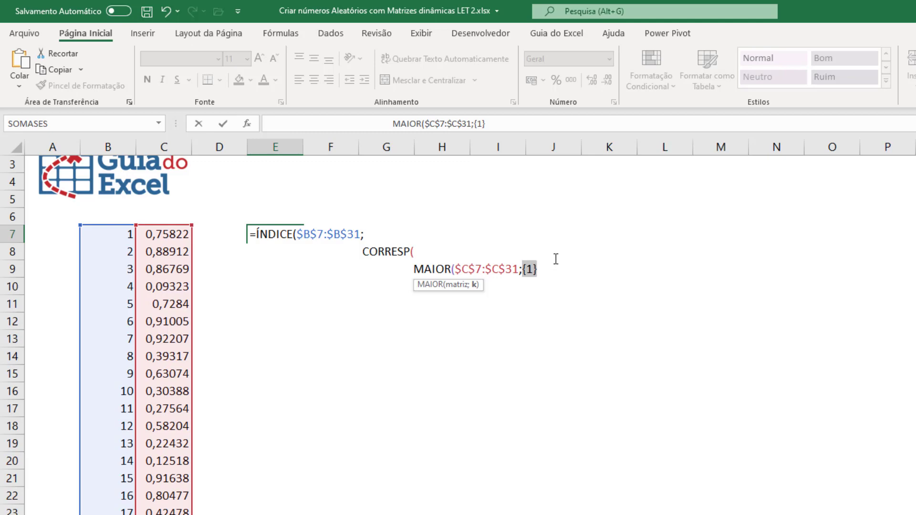
pyautogui.hotkey('ctrl', 'z')
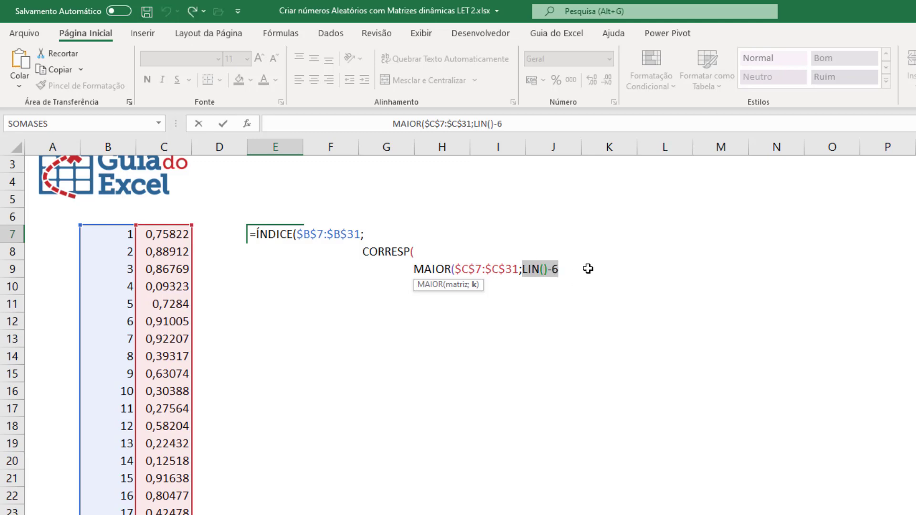
pyautogui.click(575, 270)
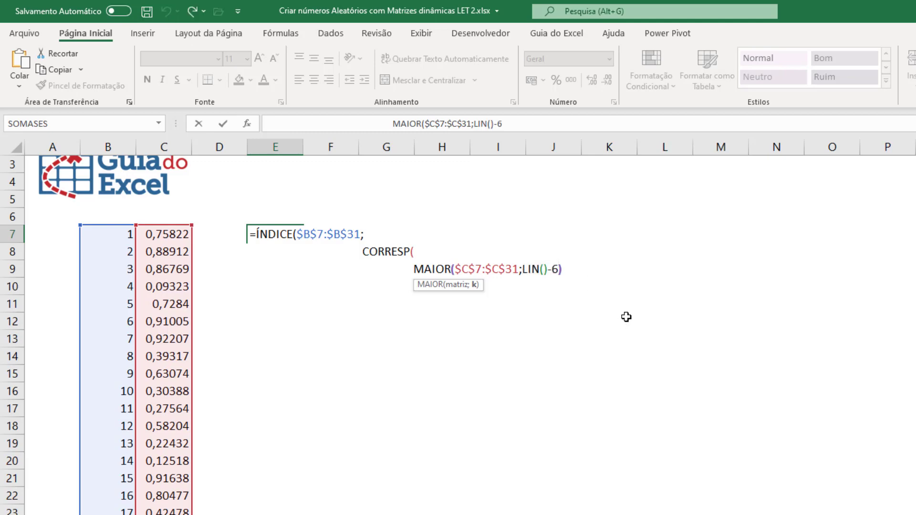
pyautogui.write(')')
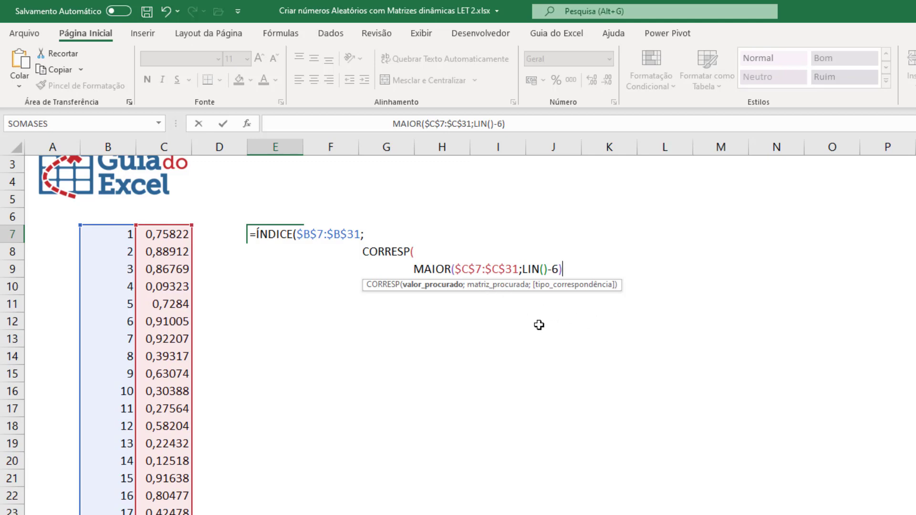
# - Finish CORRESP on a new line with lookup array $C$7:$C$31 and match type 0, and complete the ÍNDICE formula in E7
pyautogui.write(';')
pyautogui.hotkey('alt', 'Return')
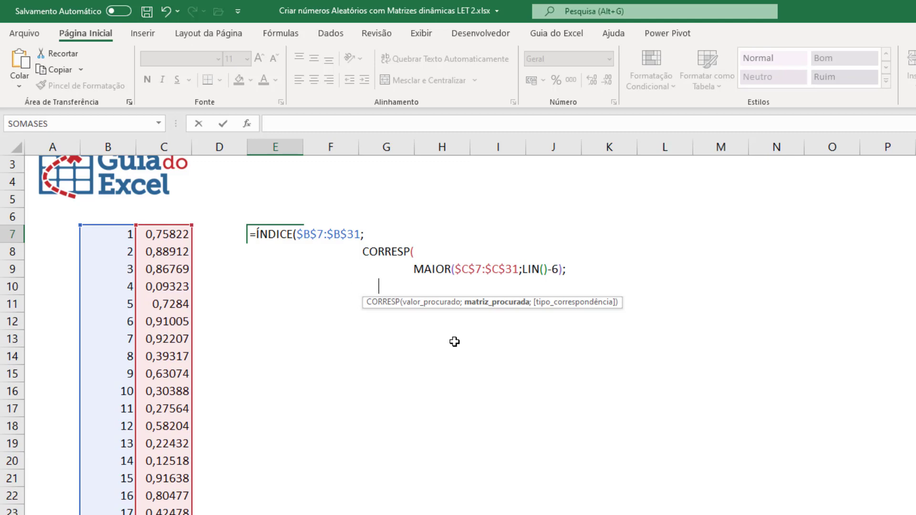
pyautogui.click(173, 234)
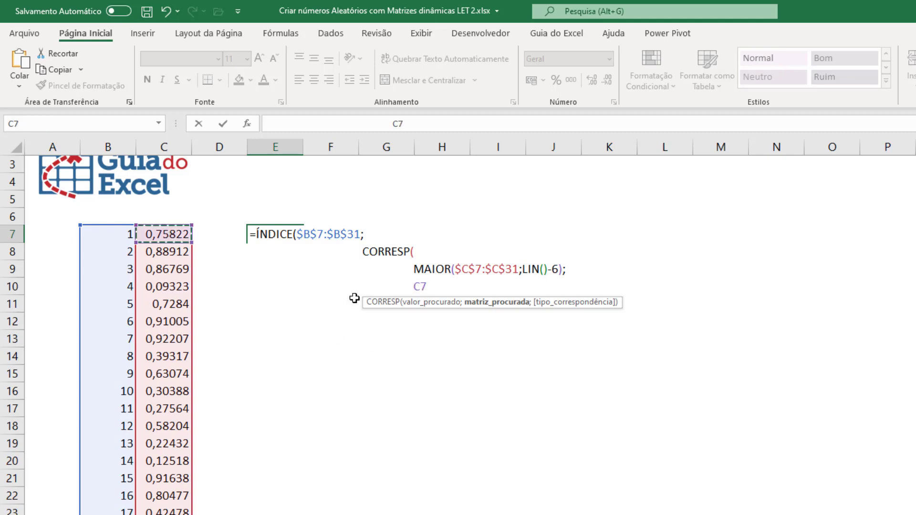
pyautogui.hotkey('ctrl', 'shift', 'Down')
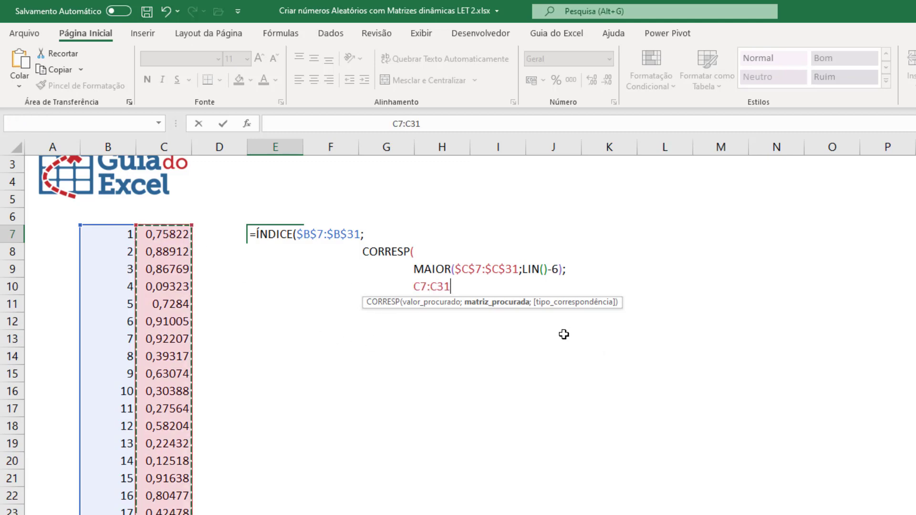
pyautogui.press('F4')
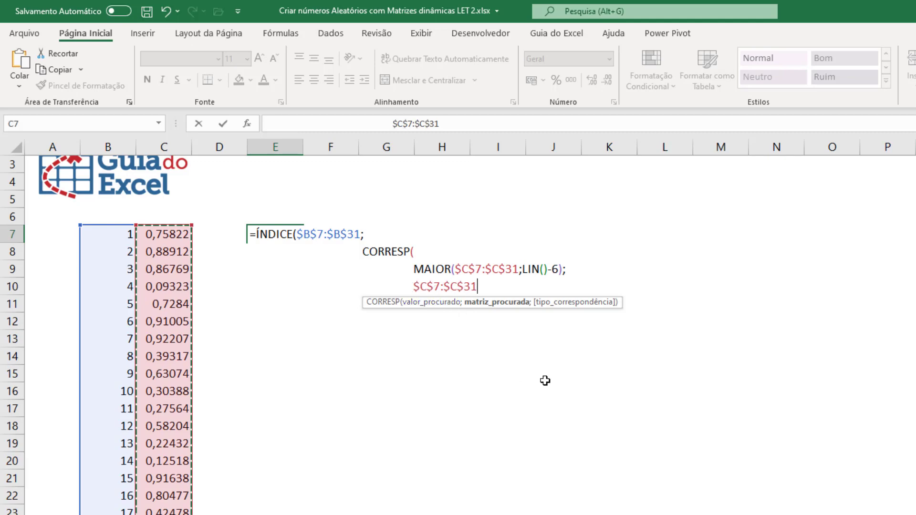
pyautogui.write(';')
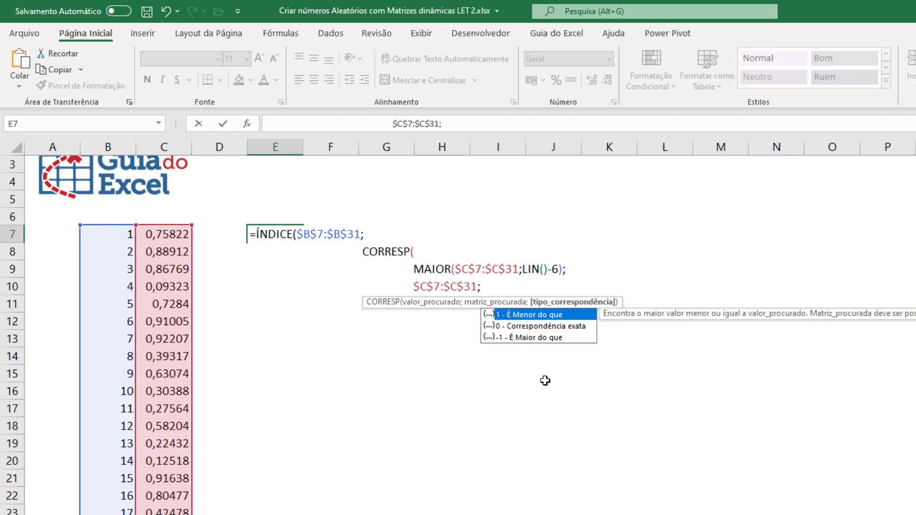
pyautogui.write('0)')
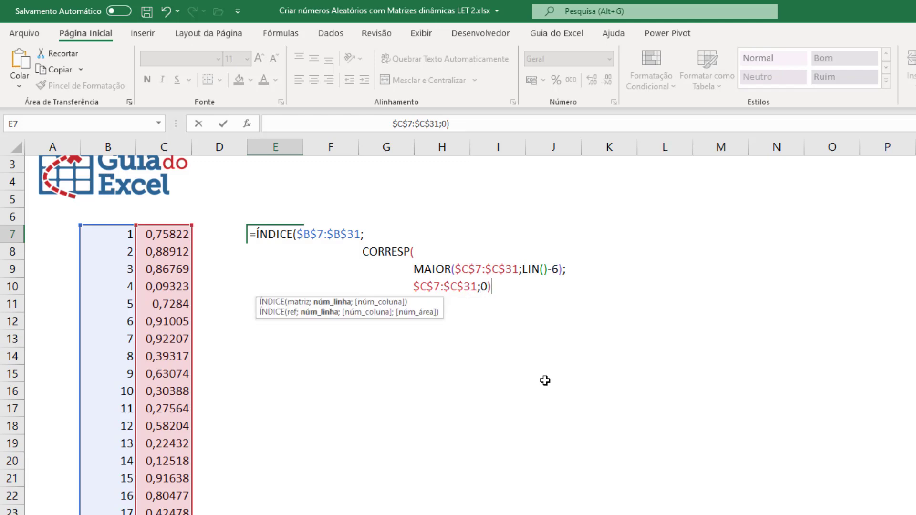
pyautogui.press('Left')
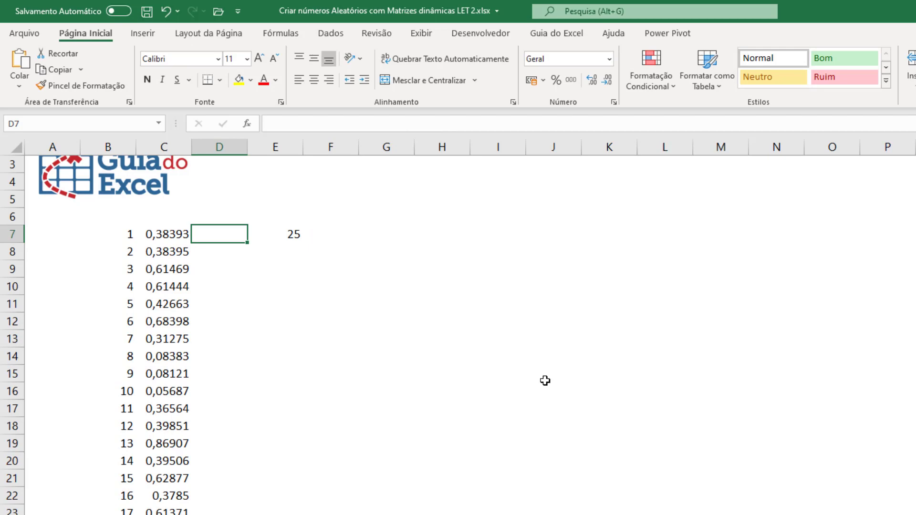
# - Review the MAIOR, lookup array and ÍNDICE range arguments in E7's formula and compare its result with the random values in column C
pyautogui.press('Right')
pyautogui.press('F2')
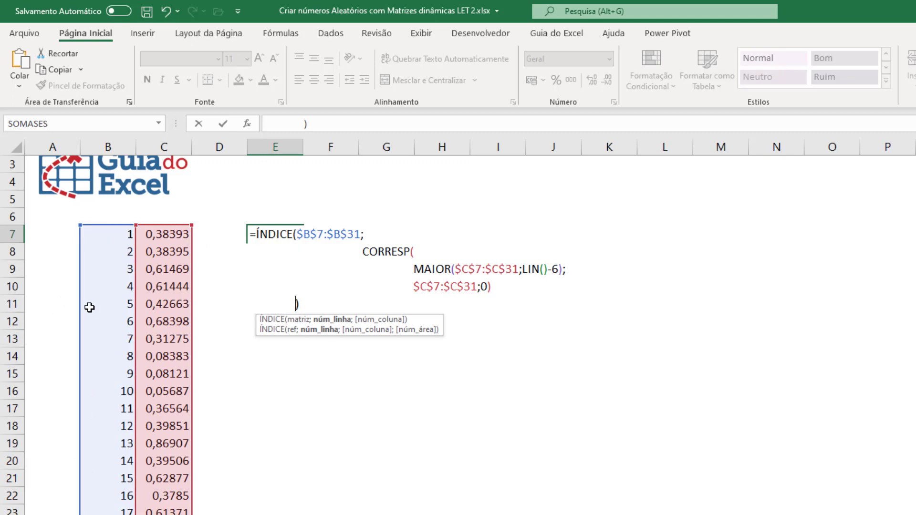
pyautogui.click(435, 269)
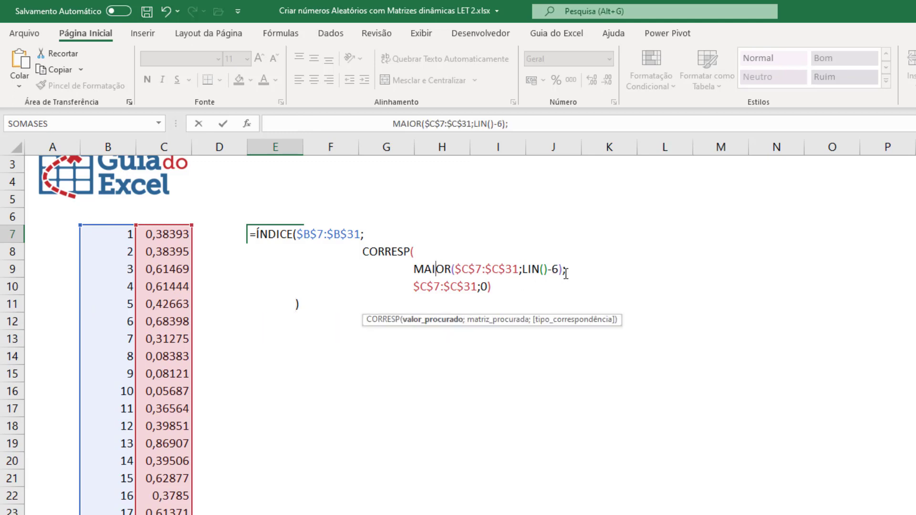
pyautogui.moveTo(563, 270); pyautogui.dragTo(432, 270)
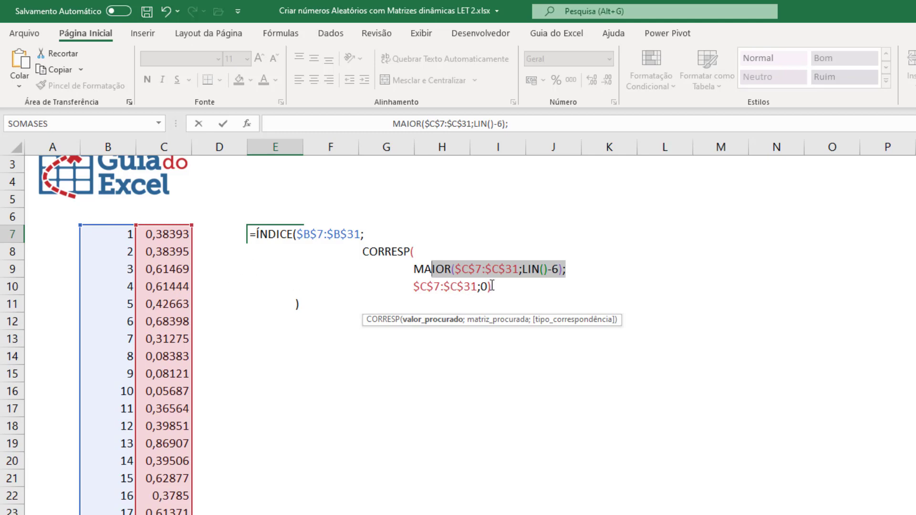
pyautogui.click(456, 286)
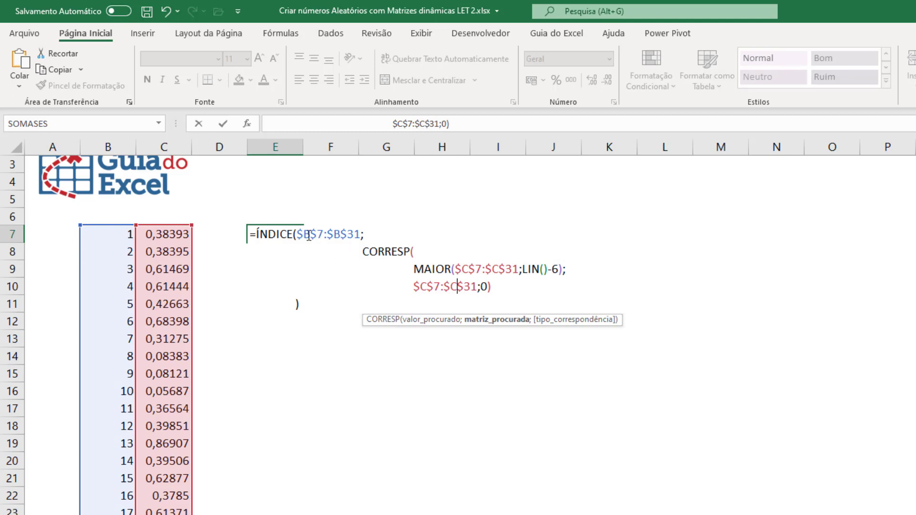
pyautogui.click(324, 235)
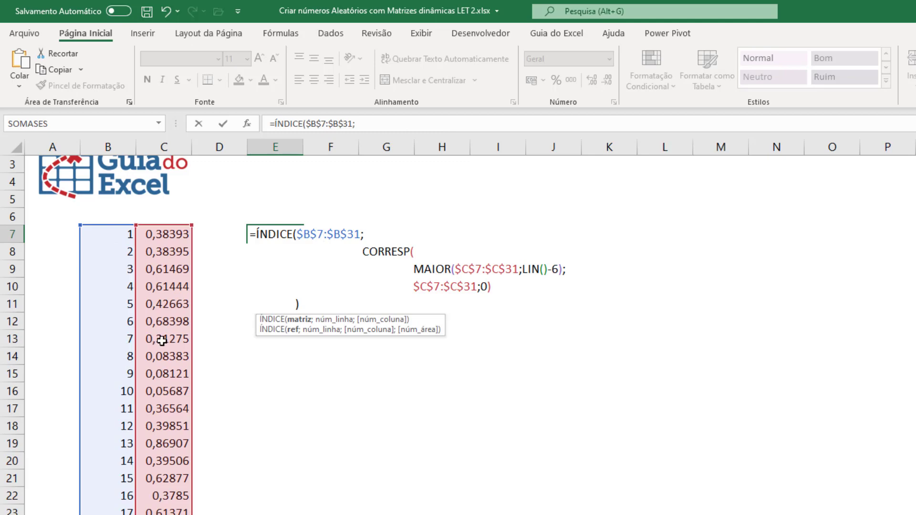
pyautogui.press('Return')
pyautogui.press('Up')
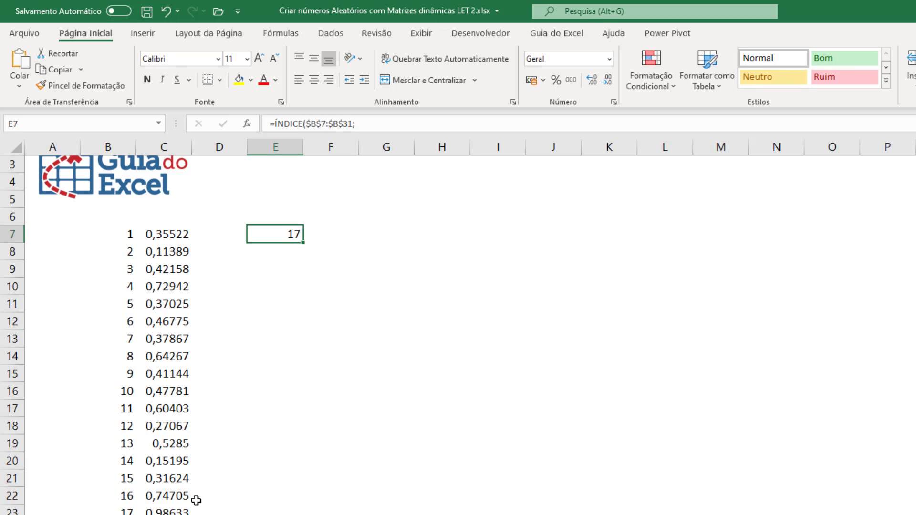
pyautogui.click(172, 510)
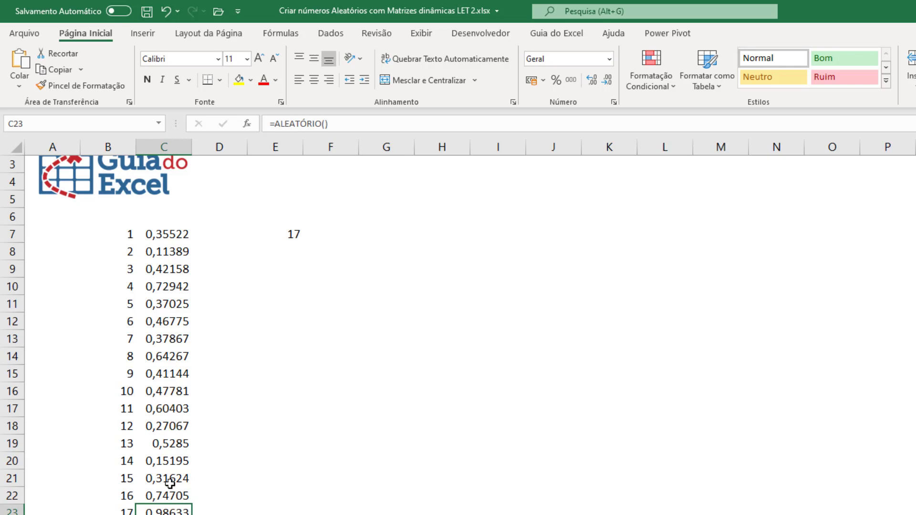
# - Fill the ÍNDICE formula from E7 down to E18
pyautogui.click(286, 241)
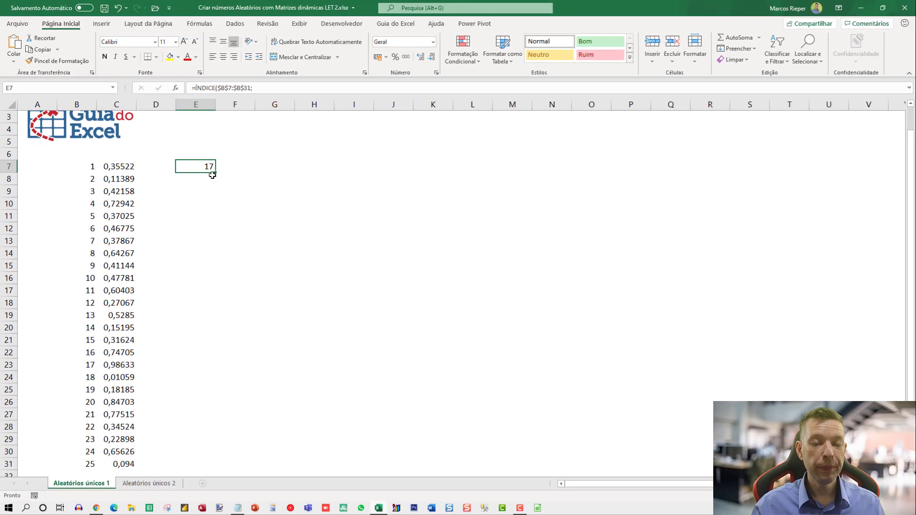
pyautogui.moveTo(216, 173); pyautogui.dragTo(200, 306)
pyautogui.click(211, 171)
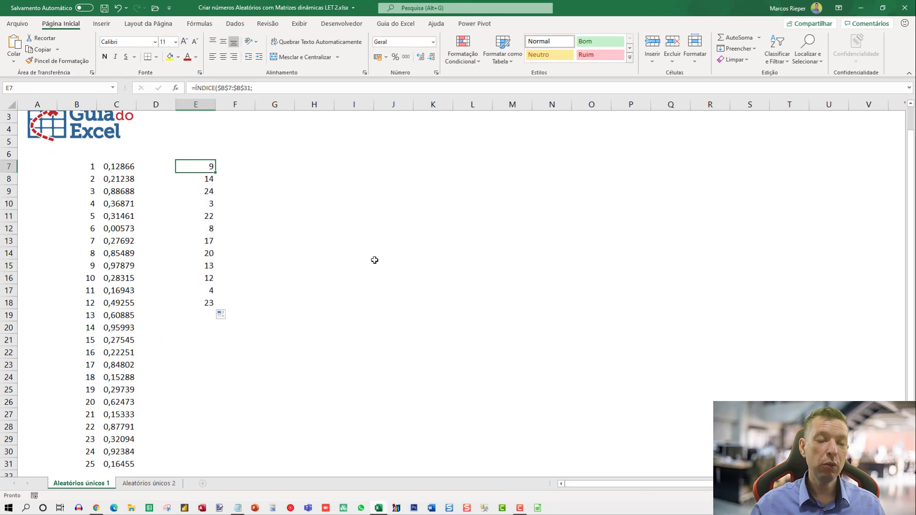
# - Clear the extra formula results in E17:E18, leaving ten draws in E7:E16
pyautogui.press('Down')
pyautogui.press('Down')
pyautogui.press('Down')
pyautogui.press('Down')
pyautogui.press('Down')
pyautogui.press('Down')
pyautogui.press('Down')
pyautogui.press('Down')
pyautogui.press('Down')
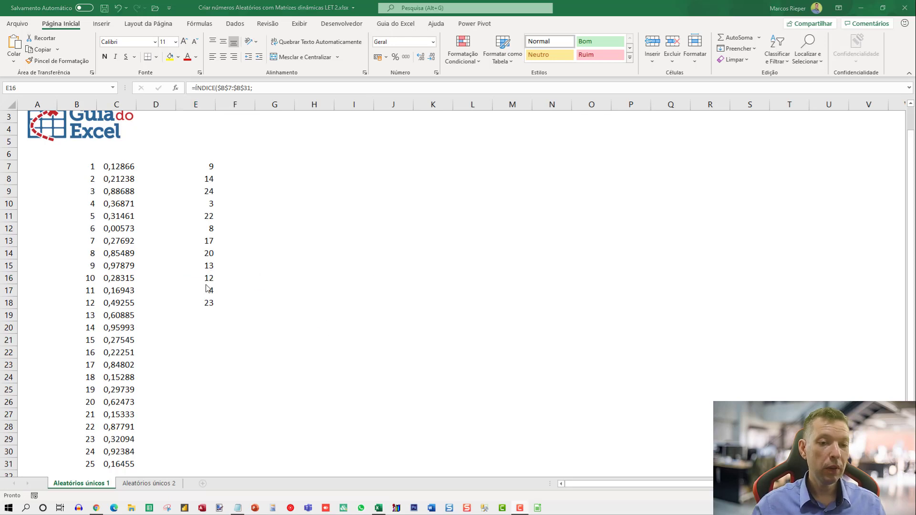
pyautogui.press('Down')
pyautogui.hotkey('shift', 'Down')
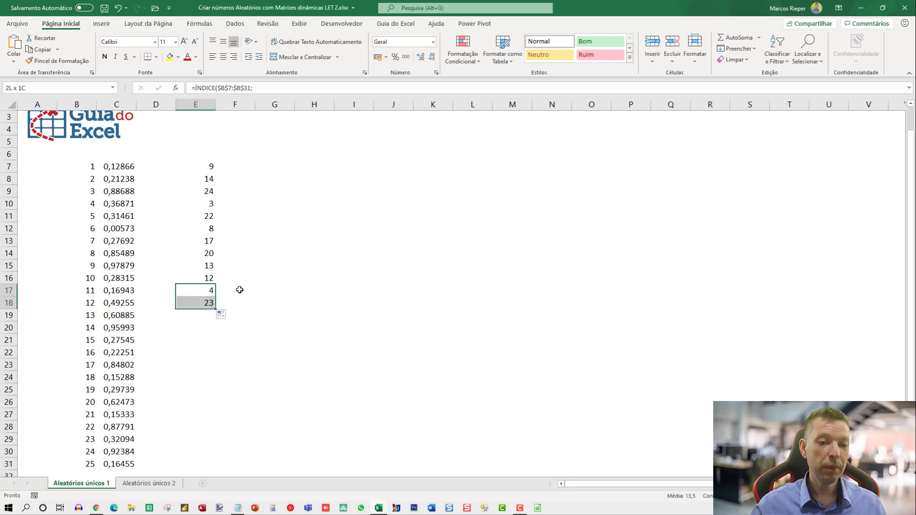
pyautogui.press('Delete')
# - Review the draws in E7:E16 and recalculate the sheet repeatedly to check for duplicate numbers
pyautogui.click(193, 190)
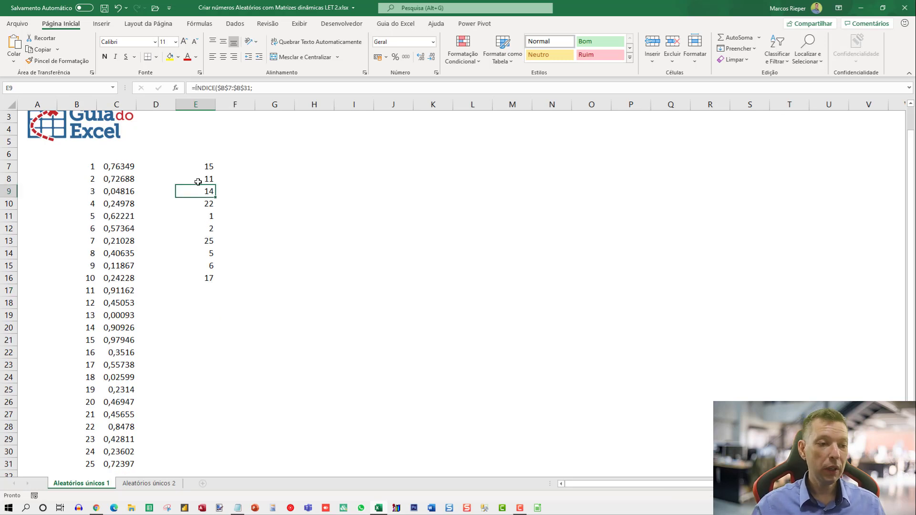
pyautogui.moveTo(195, 168); pyautogui.dragTo(192, 276)
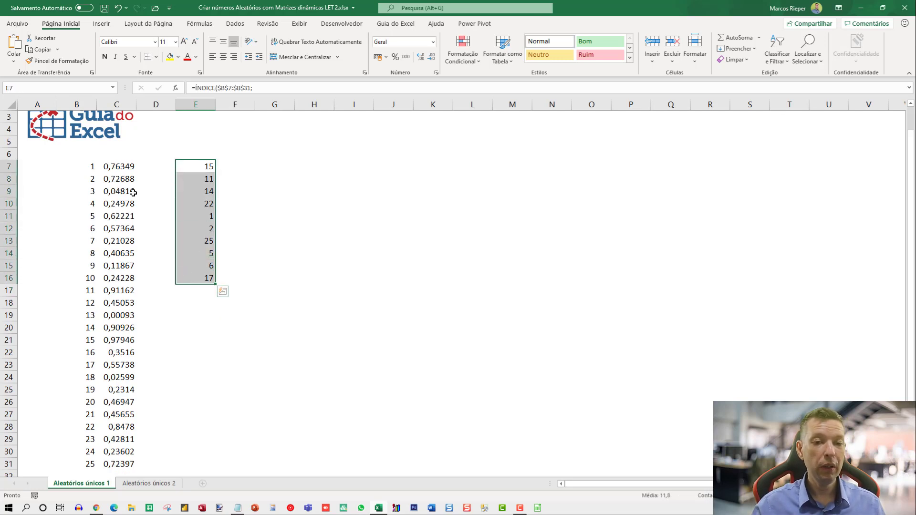
pyautogui.click(290, 178)
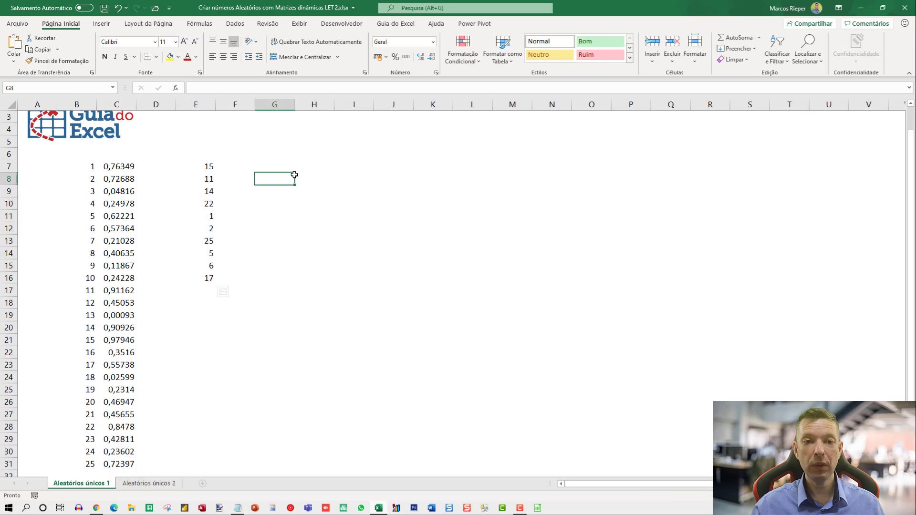
pyautogui.press('F9')
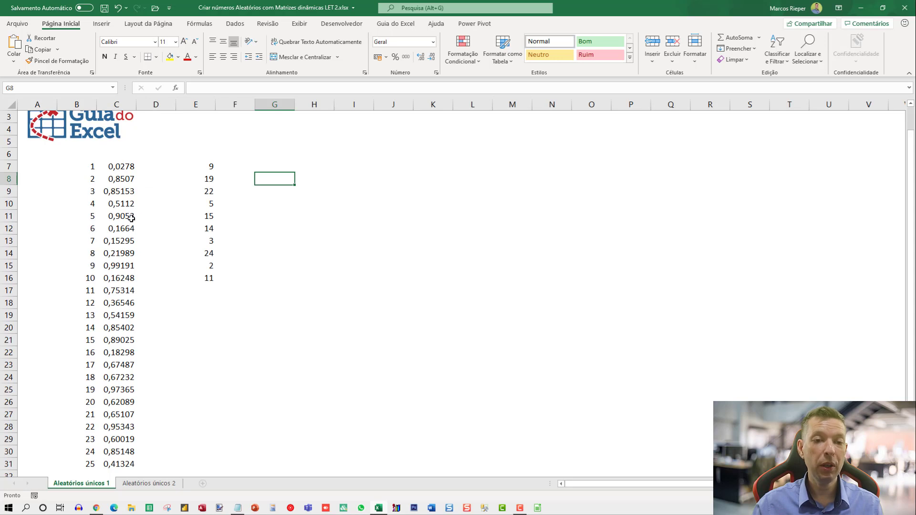
pyautogui.press('F9')
pyautogui.press('F9')
pyautogui.press('F9')
pyautogui.press('F9')
pyautogui.press('F9')
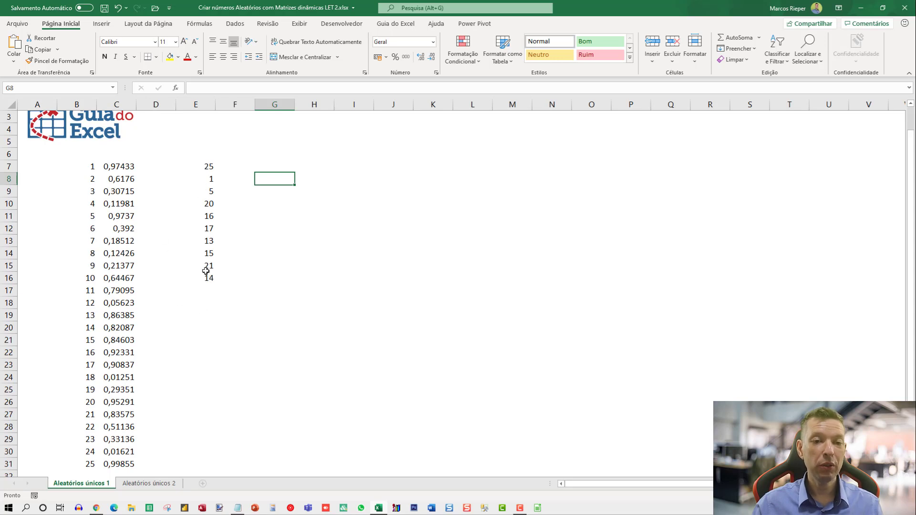
pyautogui.press('F9')
pyautogui.press('F9')
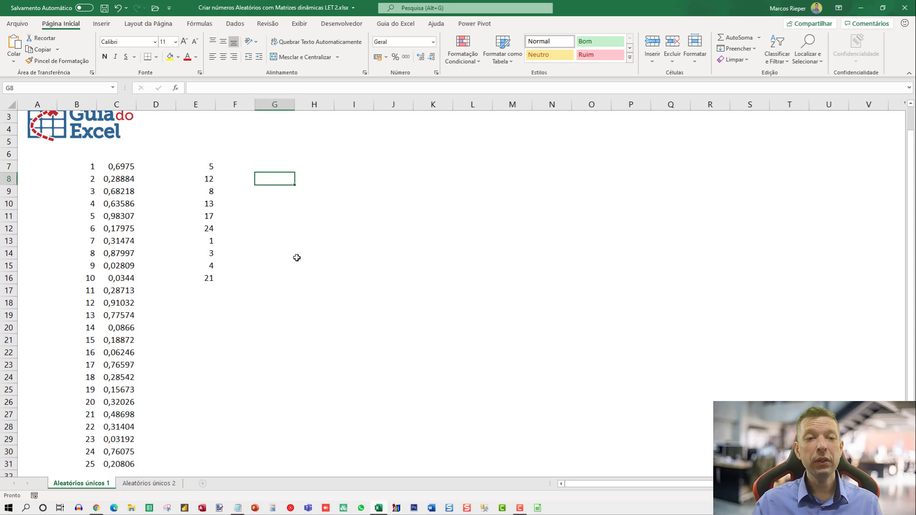
# - Copy the ALEATÓRIO formula from C7 to D7 and fill it down to D31
pyautogui.click(201, 170)
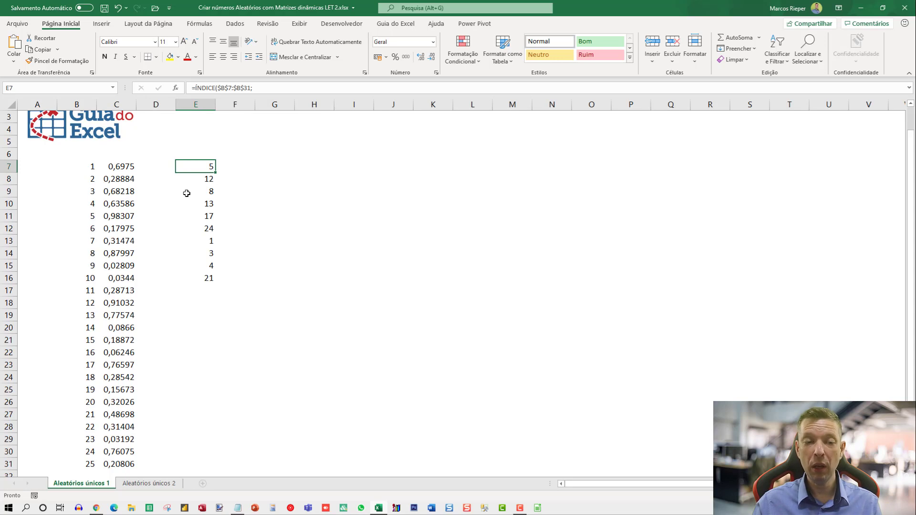
pyautogui.click(125, 166)
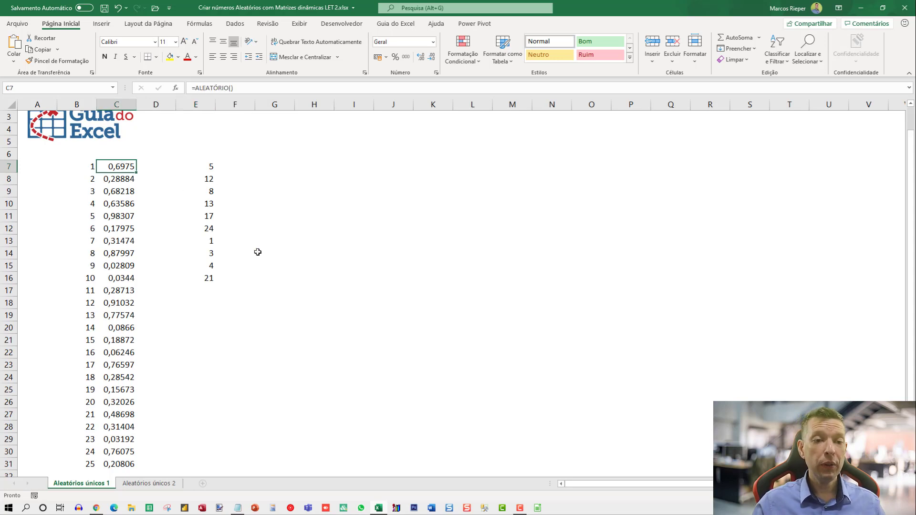
pyautogui.hotkey('ctrl', 'c')
pyautogui.press('Right')
pyautogui.hotkey('ctrl', 'v')
pyautogui.press('Escape')
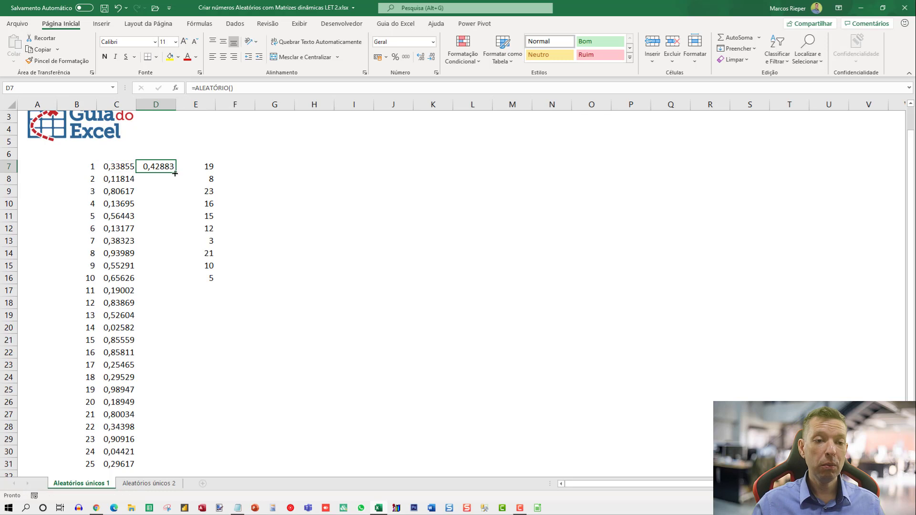
pyautogui.doubleClick(176, 174)
# - Move the drawn numbers in E7:E16 to G7:G16
pyautogui.click(203, 166)
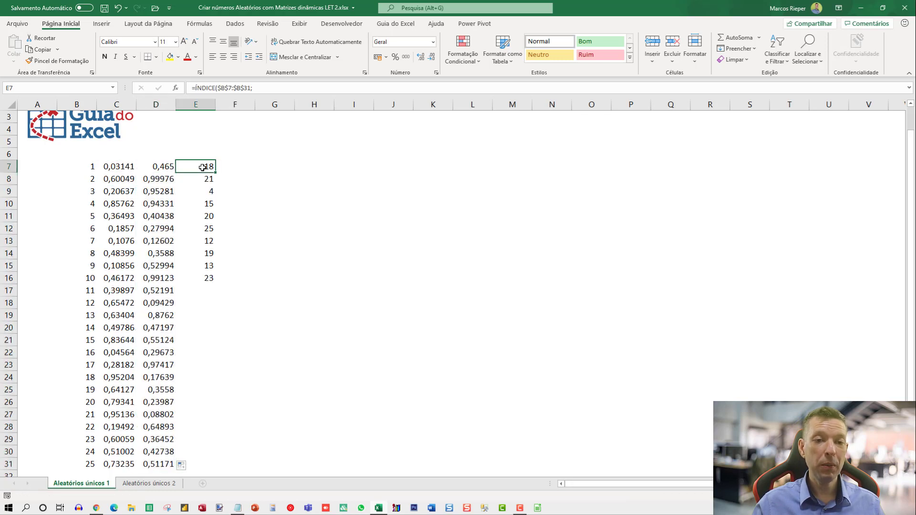
pyautogui.click(196, 113)
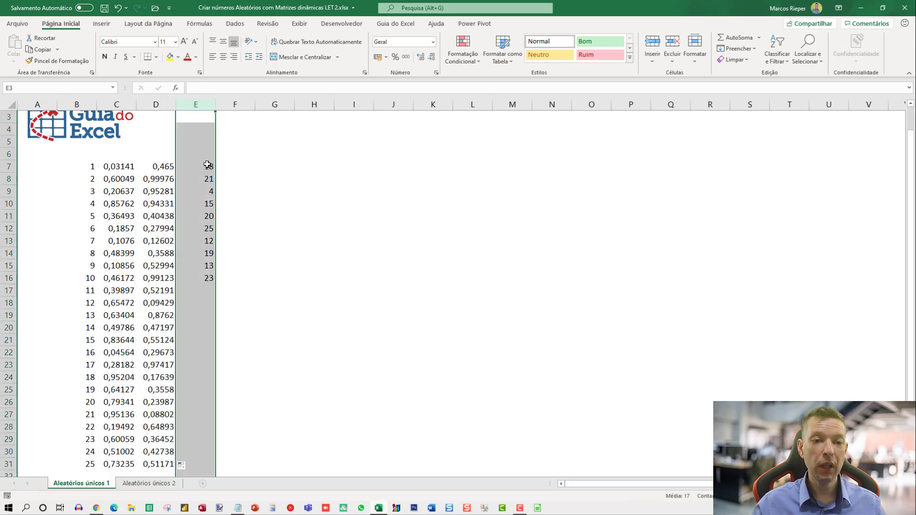
pyautogui.moveTo(206, 166); pyautogui.dragTo(208, 278)
pyautogui.moveTo(216, 227); pyautogui.dragTo(259, 228)
# - Copy G7's formula text into H7 and shift its MAIOR and CORRESP ranges to the random values in $D$7:$D$31
pyautogui.click(268, 167)
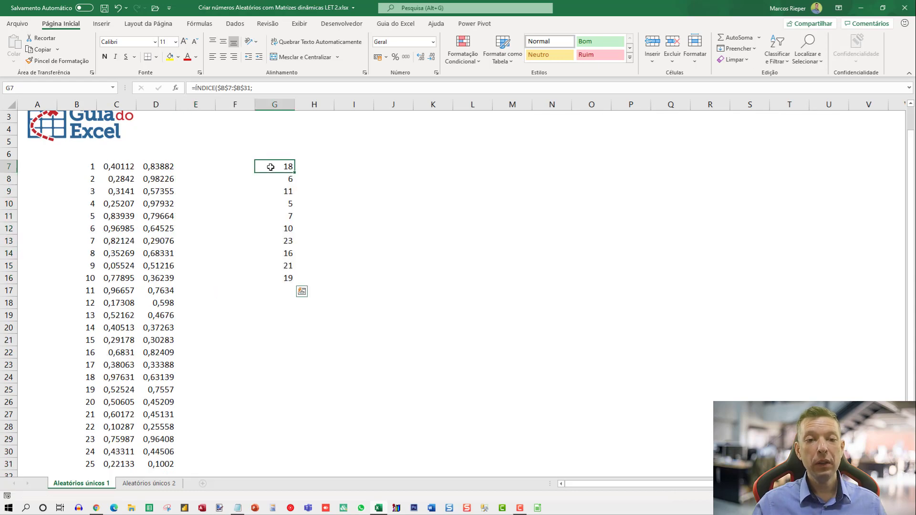
pyautogui.press('F2')
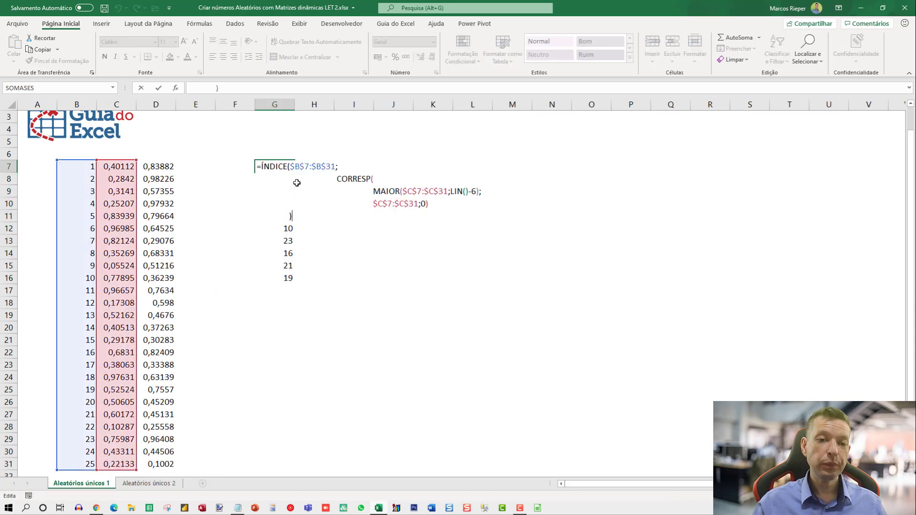
pyautogui.hotkey('ctrl', 'shift', 'Home')
pyautogui.hotkey('ctrl', 'c')
pyautogui.press('Escape')
pyautogui.press('Right')
pyautogui.press('F2')
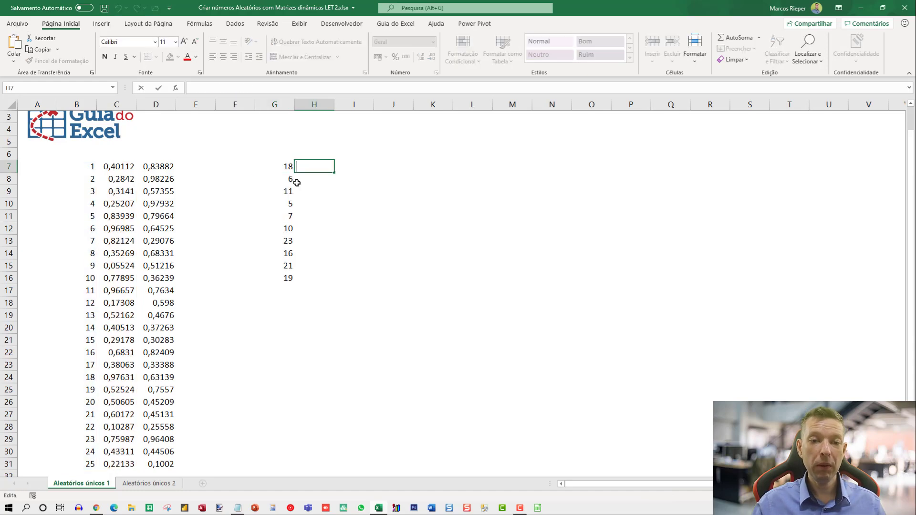
pyautogui.hotkey('ctrl', 'v')
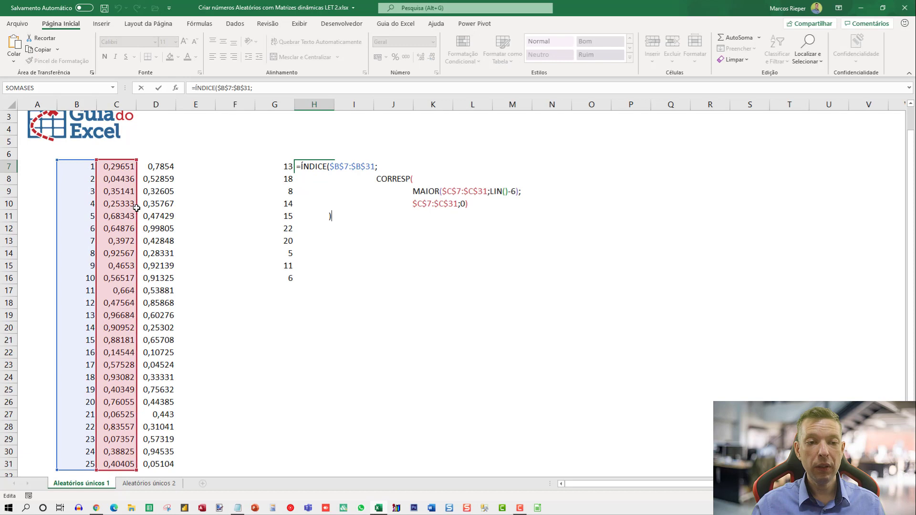
pyautogui.moveTo(139, 211); pyautogui.dragTo(140, 165)
pyautogui.hotkey('ctrl', 'Return')
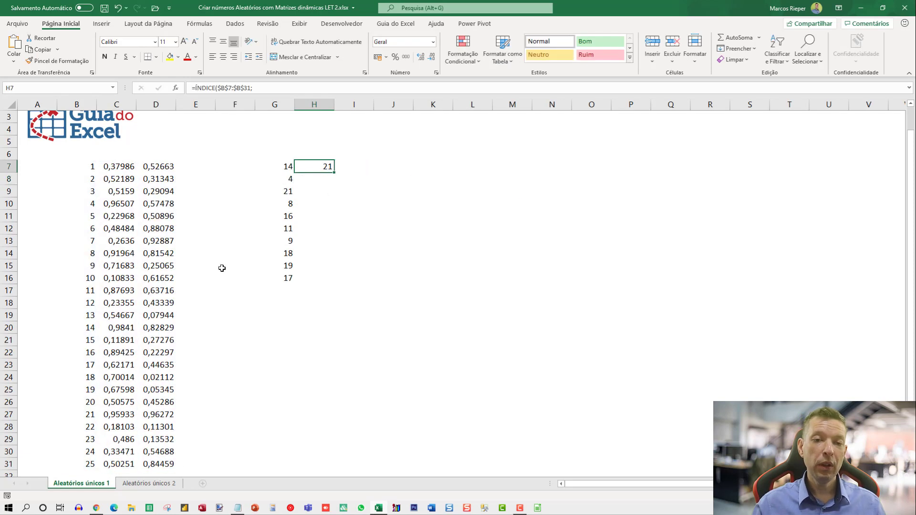
# - Copy the H7 formula down through H16, alongside the results in column G
pyautogui.hotkey('ctrl', 'c')
pyautogui.press('Left')
pyautogui.hotkey('ctrl', 'Down')
pyautogui.press('Right')
pyautogui.hotkey('ctrl', 'shift', 'Up')
pyautogui.hotkey('ctrl', 'v')
pyautogui.press('Escape')
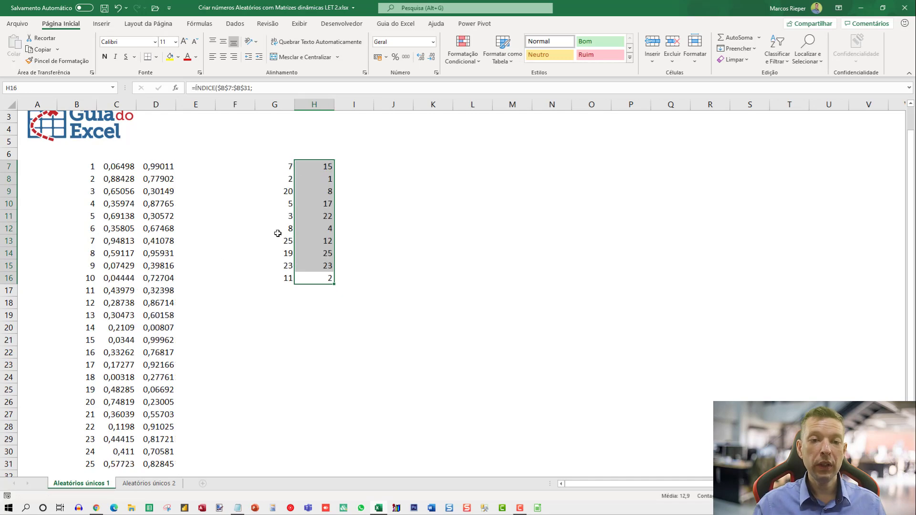
# - Recalculate the sheet several times to compare the two draws in columns G and H
pyautogui.click(325, 201)
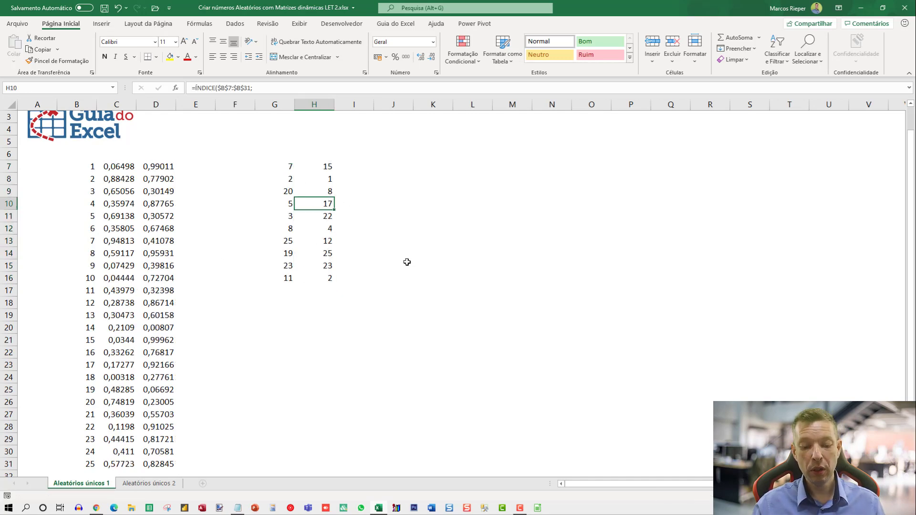
pyautogui.press('F9')
pyautogui.press('F9')
pyautogui.press('F9')
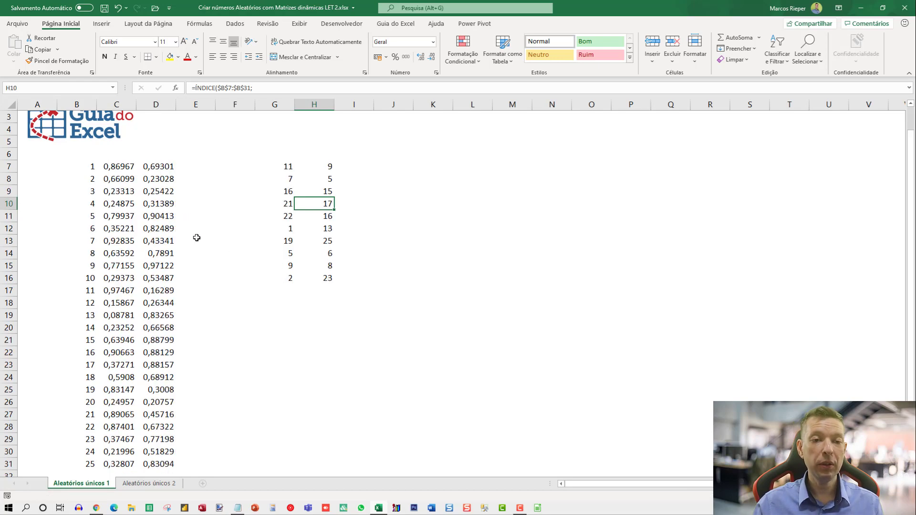
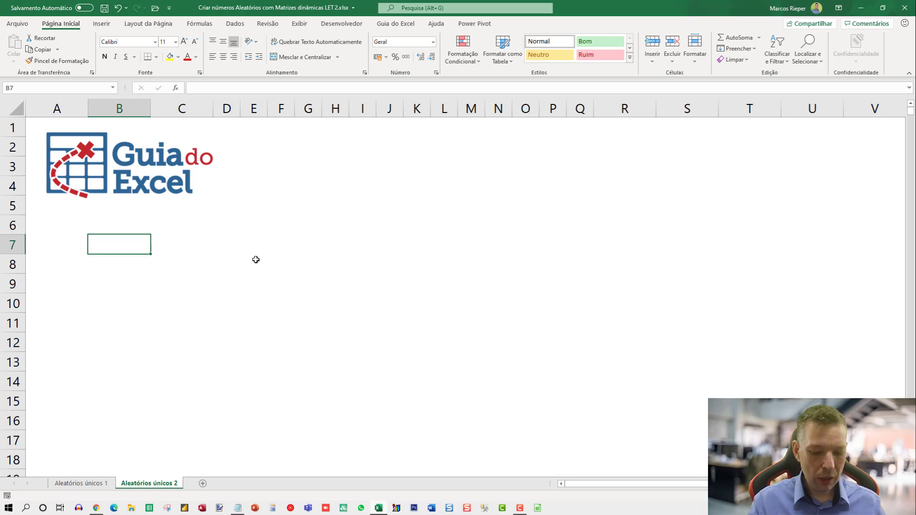
pyautogui.write('=')
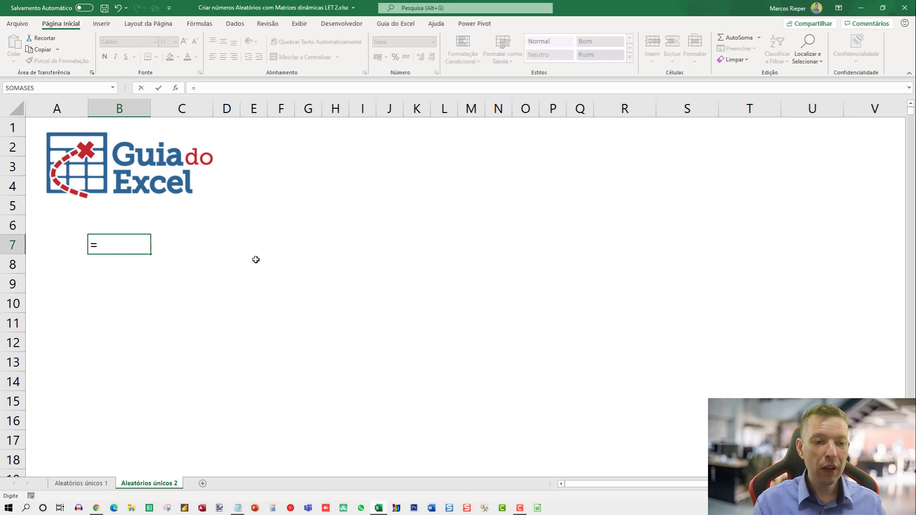
pyautogui.write('le')
pyautogui.press('BackSpace')
pyautogui.press('BackSpace')
pyautogui.write('LET')
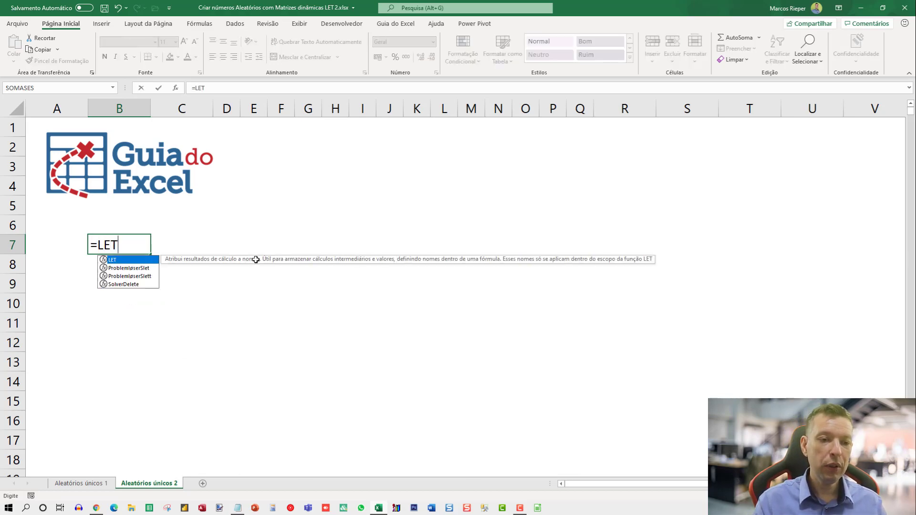
pyautogui.press('Escape')
pyautogui.press('Escape')
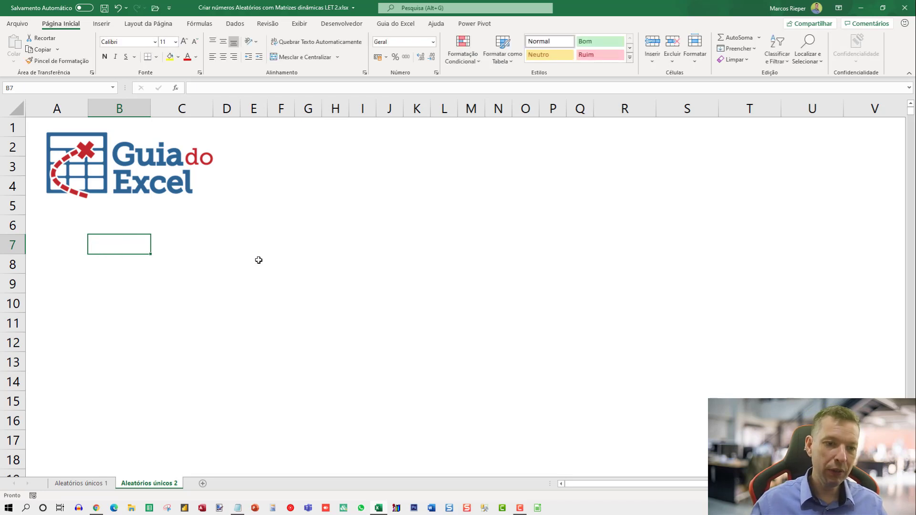
# - Start a LET formula in B7 that defines LISTA1 as SEQUÊNCIA(1;25)
pyautogui.scroll(2, 255, 259)
pyautogui.scroll(1, 258, 262)
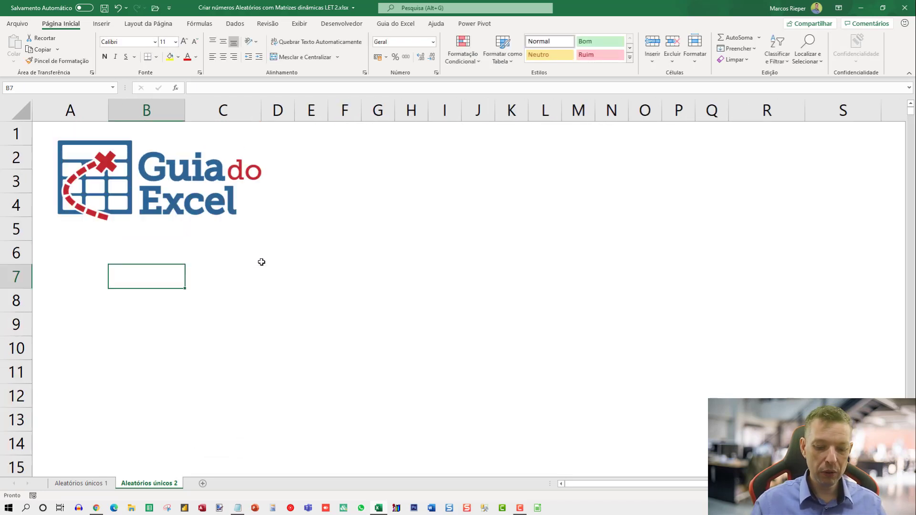
pyautogui.write('=')
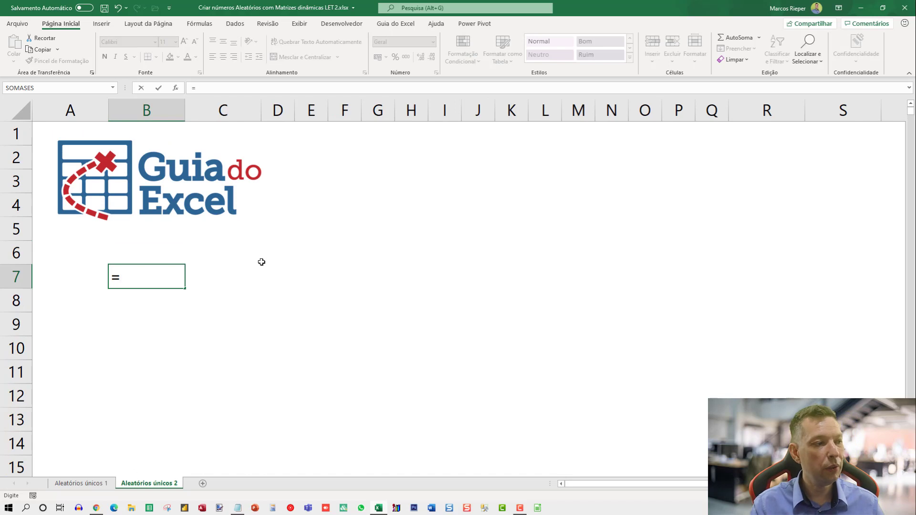
pyautogui.write('LET')
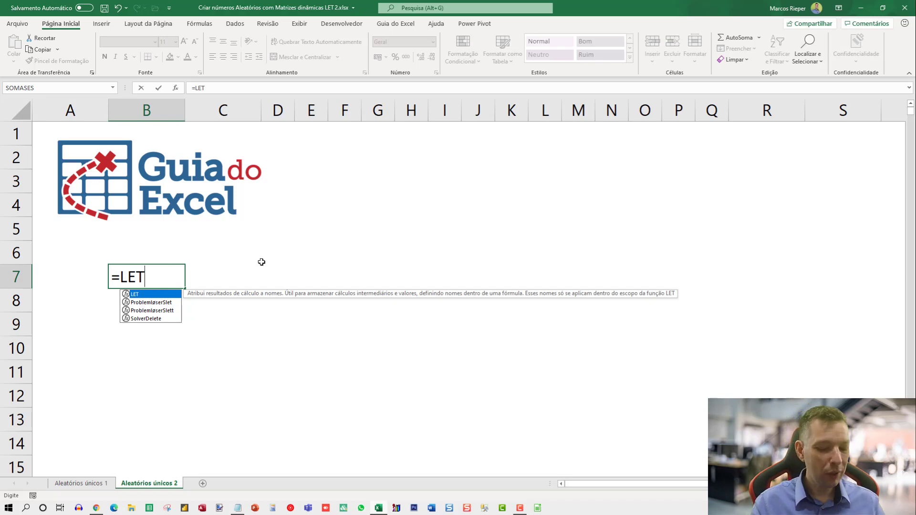
pyautogui.write('(LISTA1')
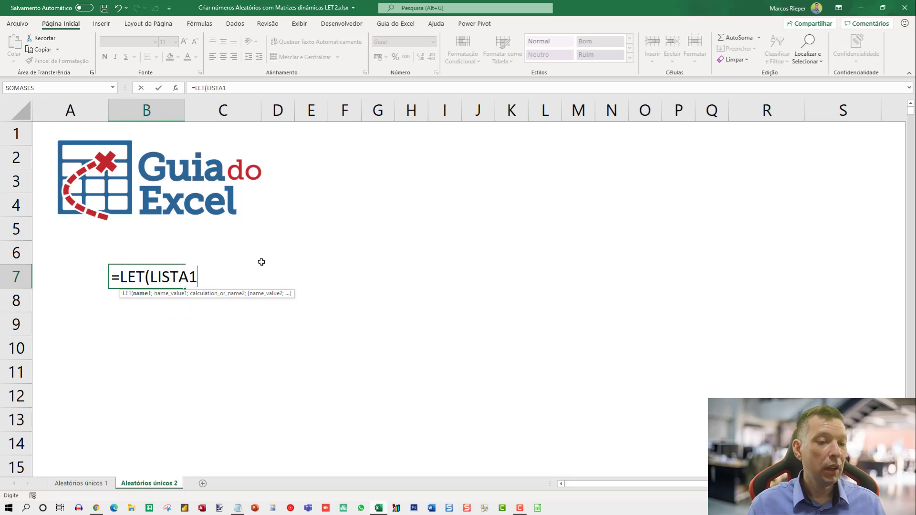
pyautogui.write(';')
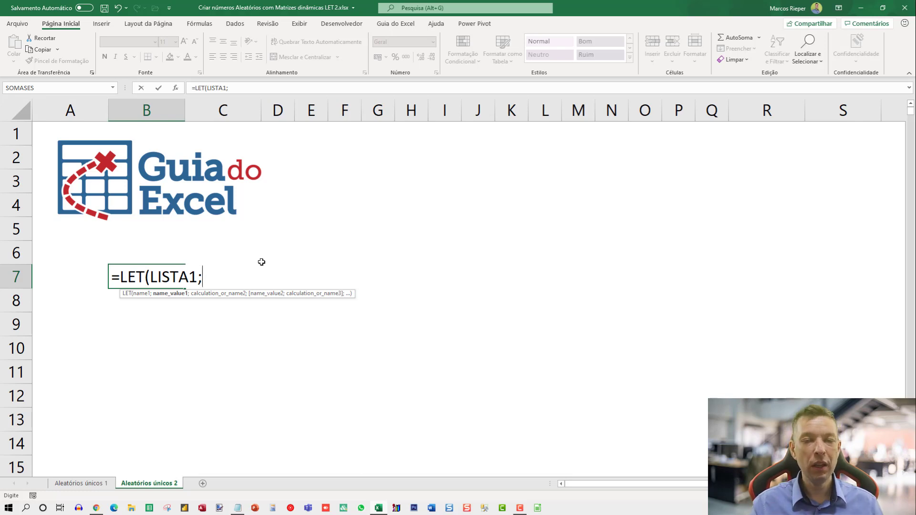
pyautogui.write('SEQU')
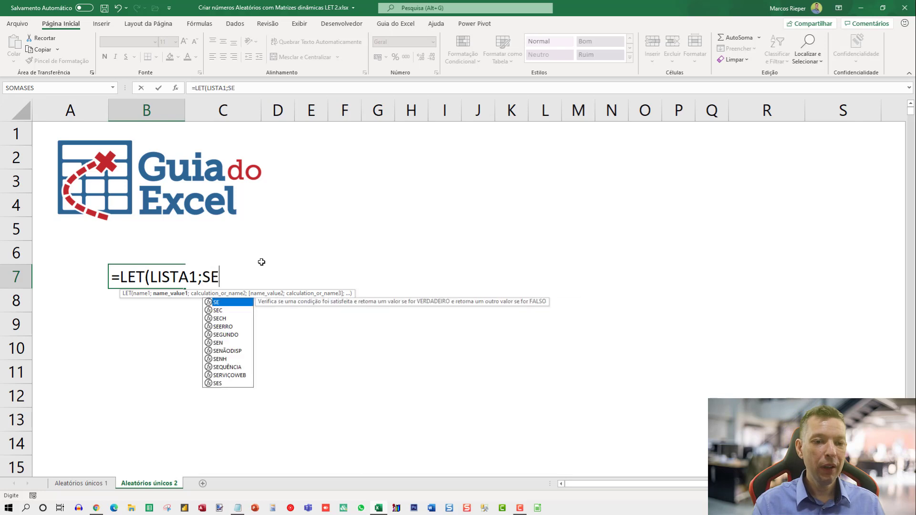
pyautogui.write('ÊNCIA')
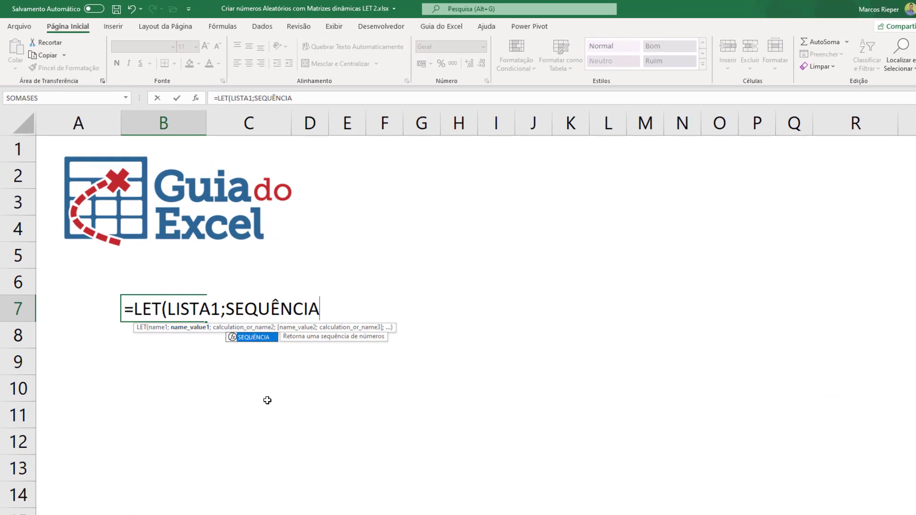
pyautogui.write('(')
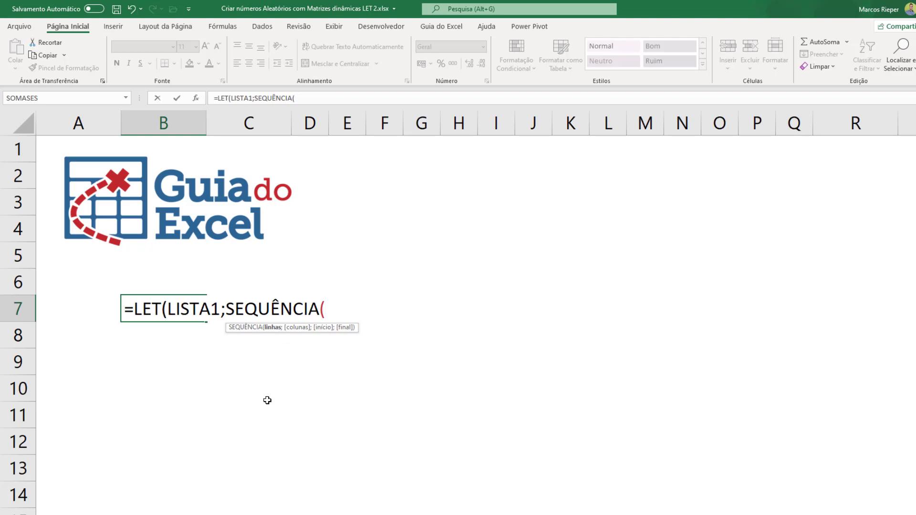
pyautogui.write('1;25)')
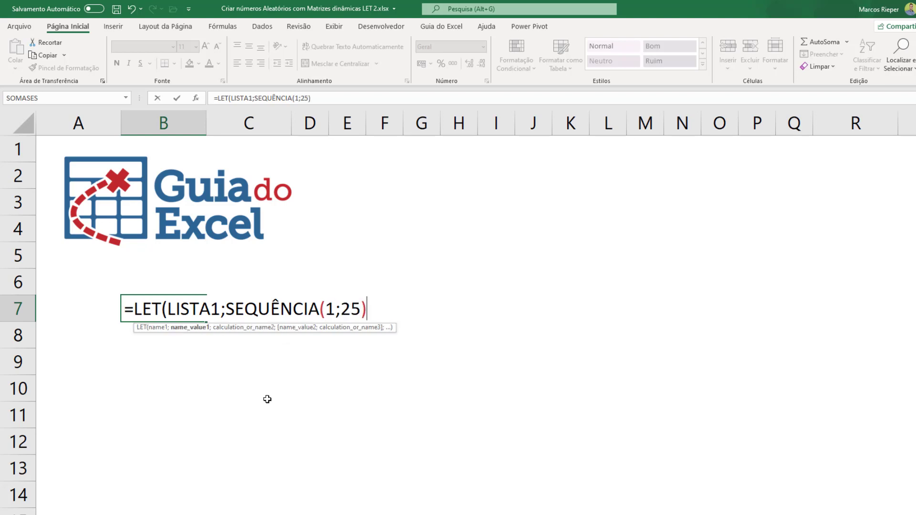
# - Evaluate SEQUÊNCIA(1;25) inside the formula to preview its array, and restore the function text
pyautogui.moveTo(226, 309); pyautogui.dragTo(360, 448)
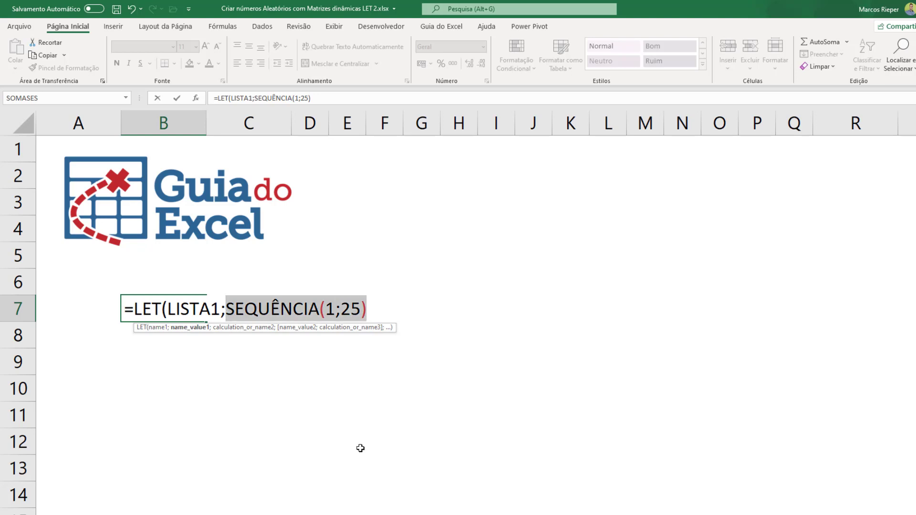
pyautogui.press('F9')
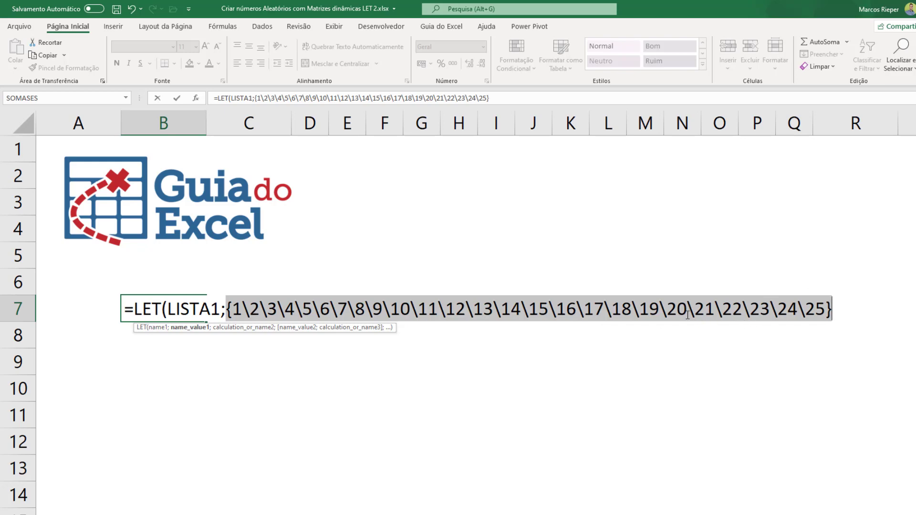
pyautogui.hotkey('ctrl', 'z')
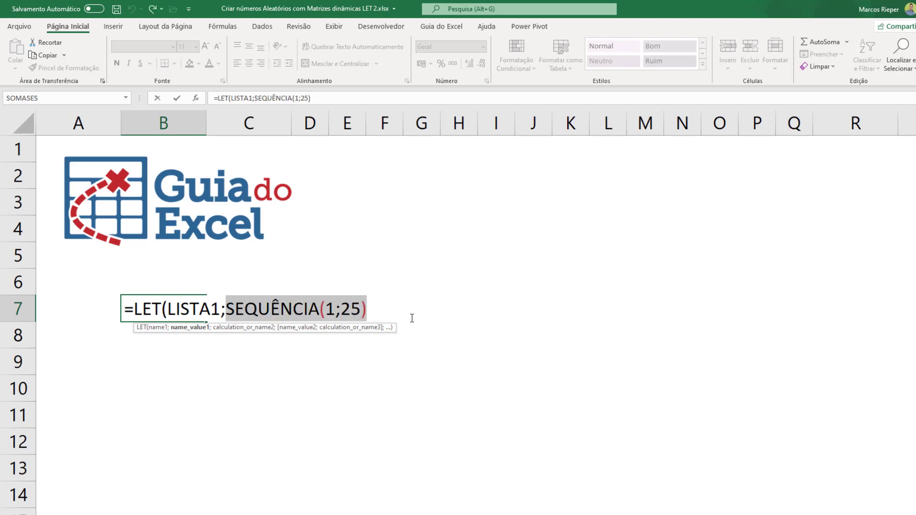
pyautogui.click(383, 312)
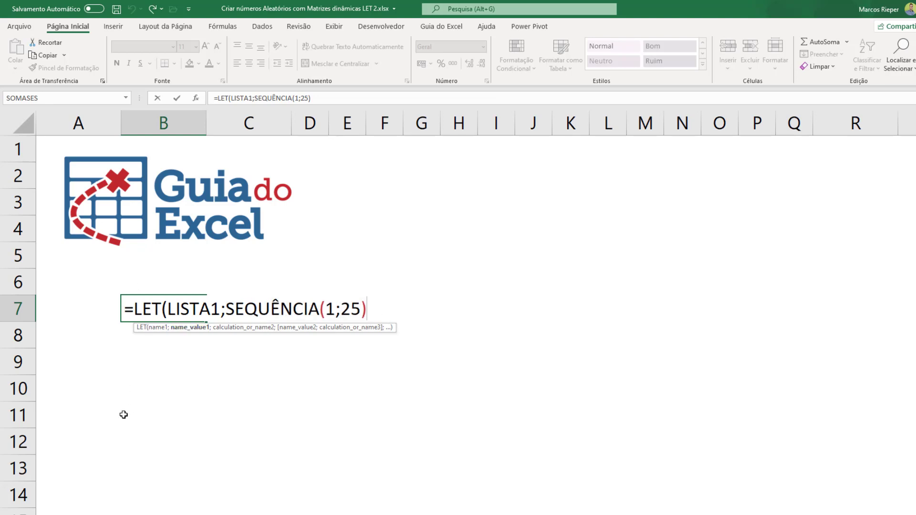
# - Add a second, indented formula line that defines LISTA2 as MATRIZALEATÓRIA(25;1)
pyautogui.write(';')
pyautogui.hotkey('alt', 'Return')
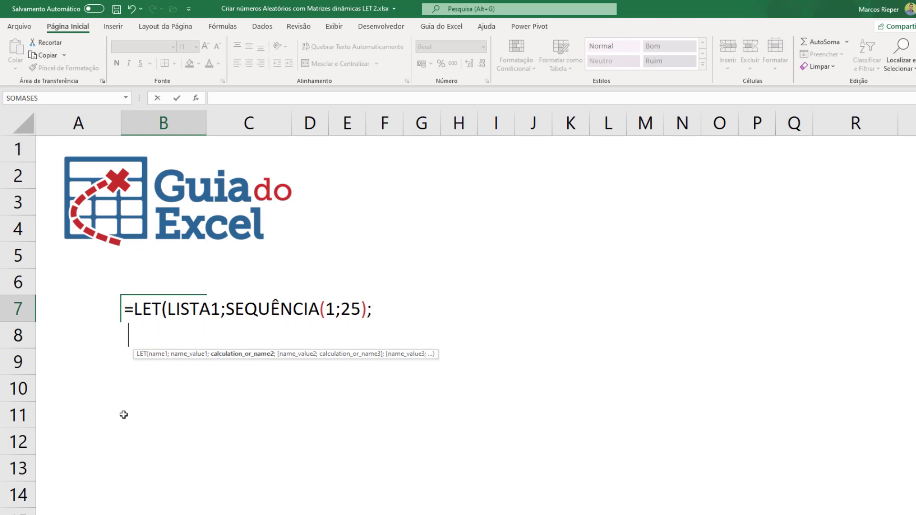
pyautogui.press('BackSpace')
pyautogui.press('BackSpace')
pyautogui.write('LISTA')
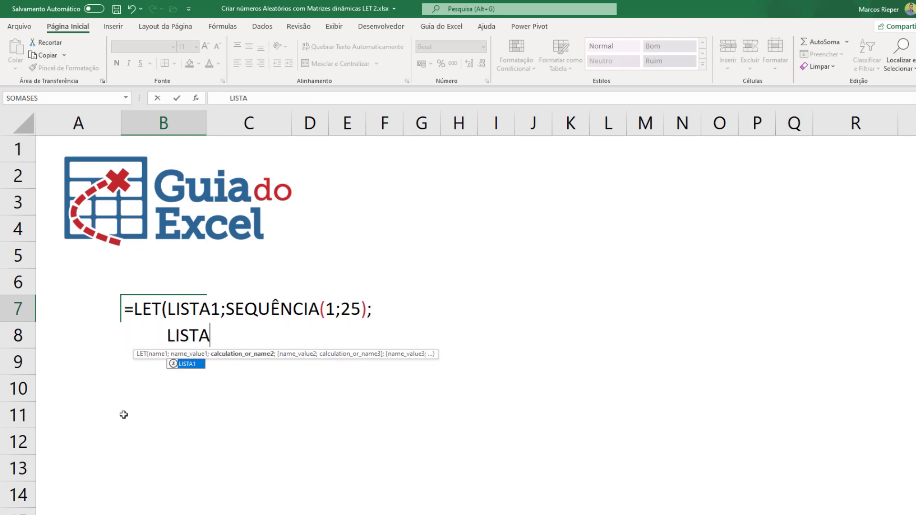
pyautogui.write('2;')
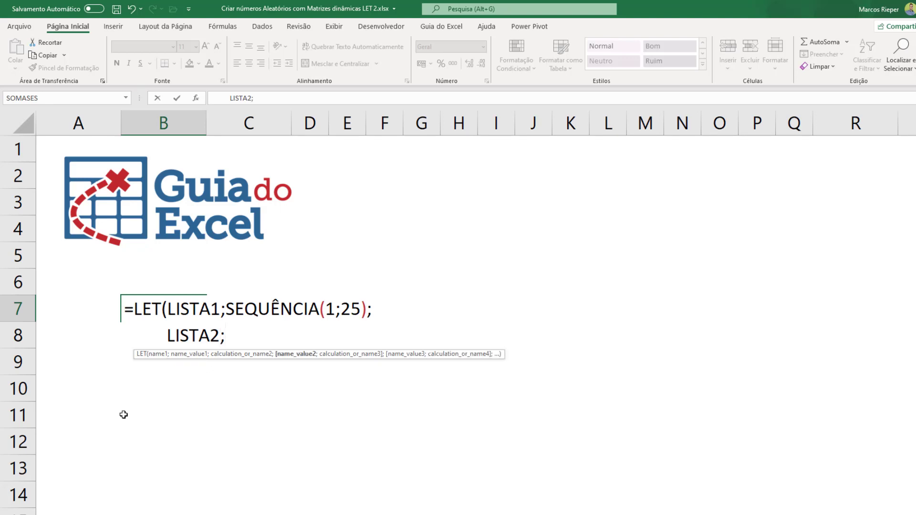
pyautogui.write('MATRIZAL')
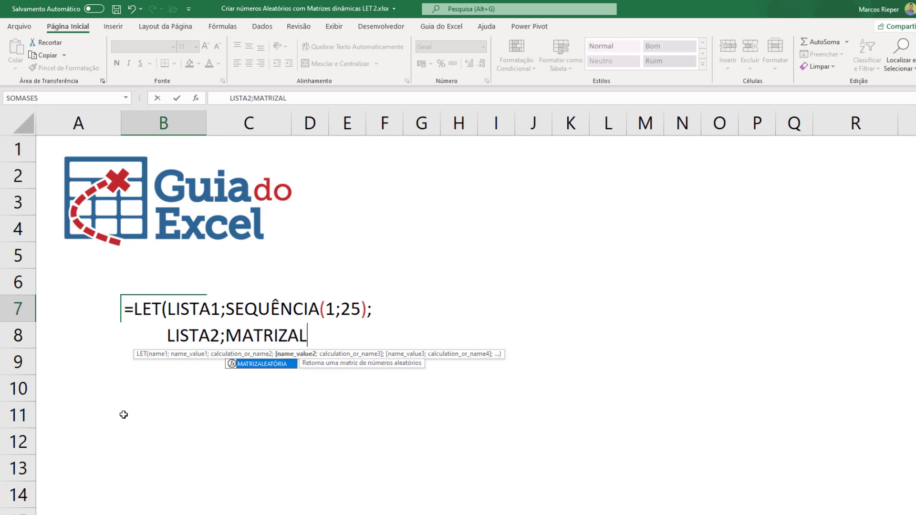
pyautogui.press('Tab')
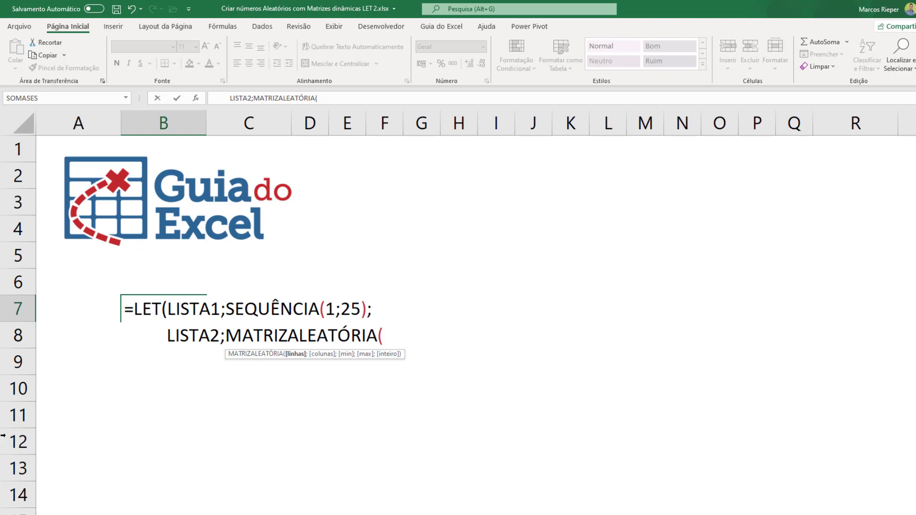
pyautogui.write('25;')
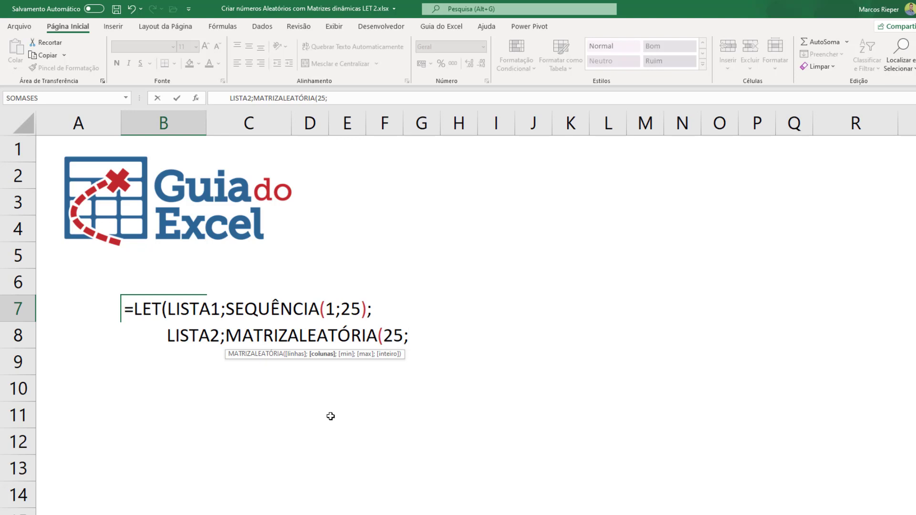
pyautogui.write('1)')
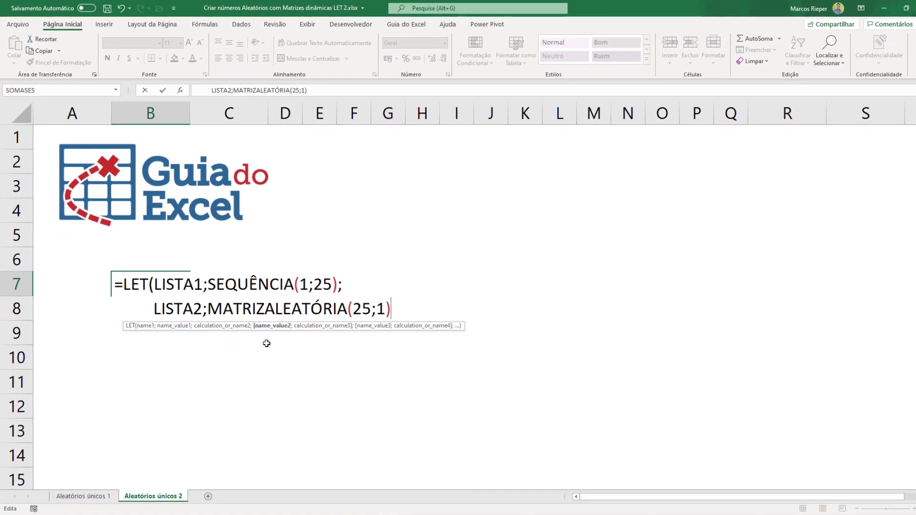
# - Evaluate MATRIZALEATÓRIA(25;1) inside the formula, examine the decimals of the first random value, and restore the function text
pyautogui.moveTo(211, 311); pyautogui.dragTo(276, 410)
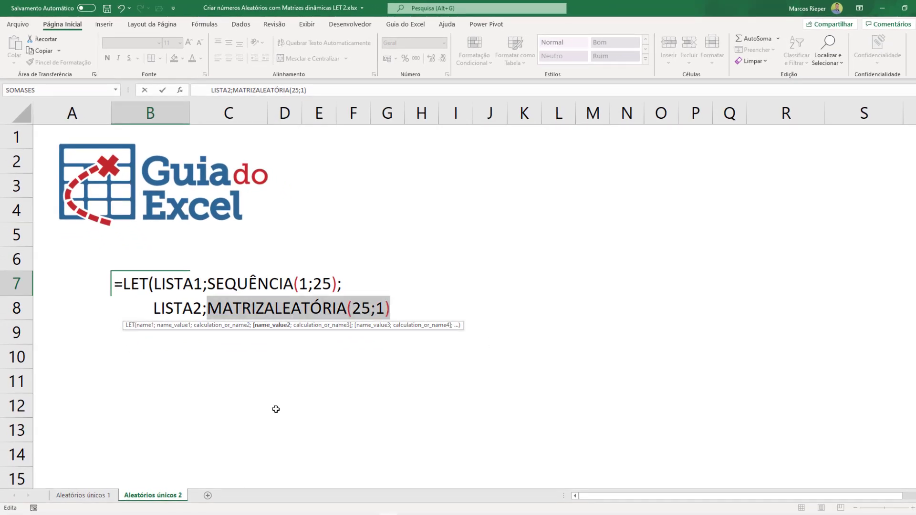
pyautogui.press('F9')
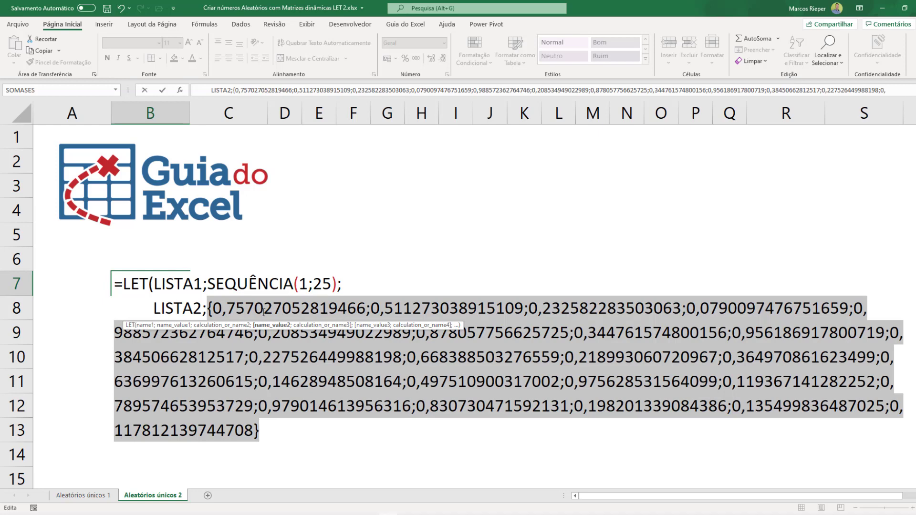
pyautogui.press('Right')
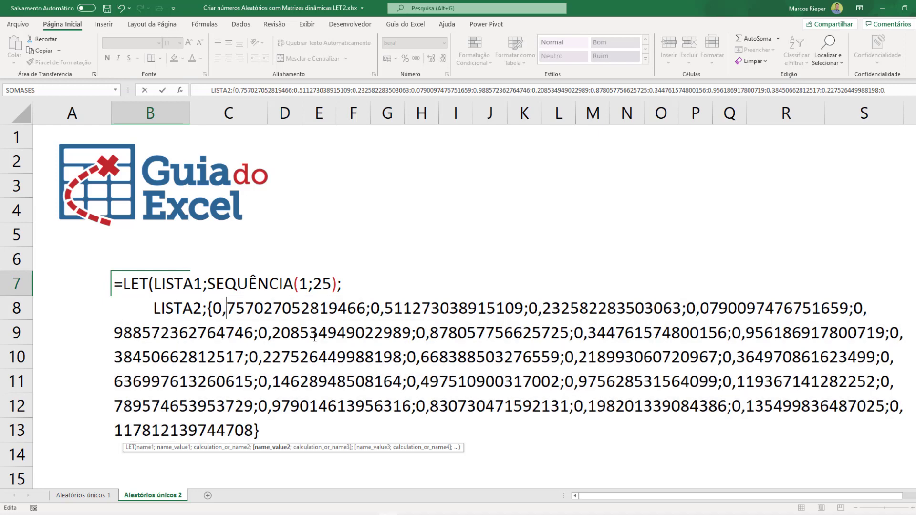
pyautogui.hotkey('shift', 'Right')
pyautogui.hotkey('shift', 'Right')
pyautogui.hotkey('shift', 'Right')
pyautogui.hotkey('shift', 'Right')
pyautogui.hotkey('shift', 'Right')
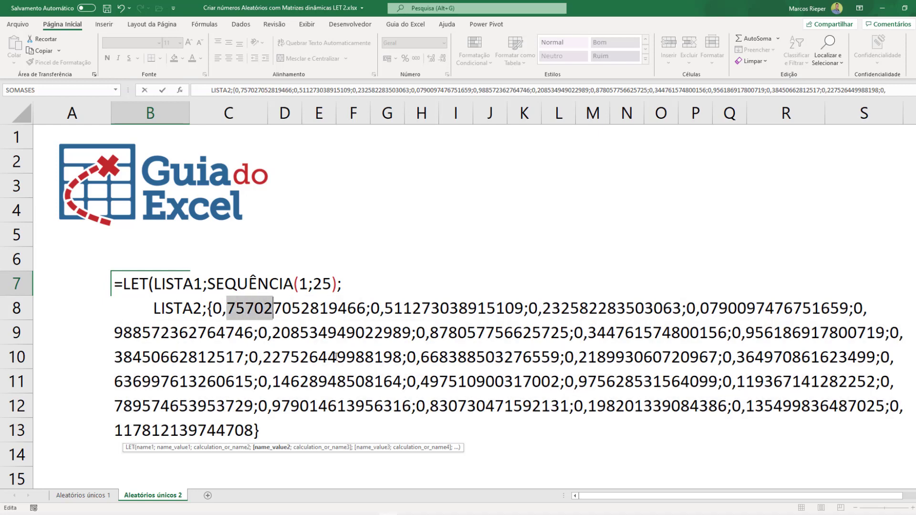
pyautogui.hotkey('shift', 'Right')
pyautogui.hotkey('shift', 'Right')
pyautogui.hotkey('shift', 'Right')
pyautogui.hotkey('shift', 'Right')
pyautogui.hotkey('shift', 'Right')
pyautogui.hotkey('shift', 'Right')
pyautogui.hotkey('shift', 'Right')
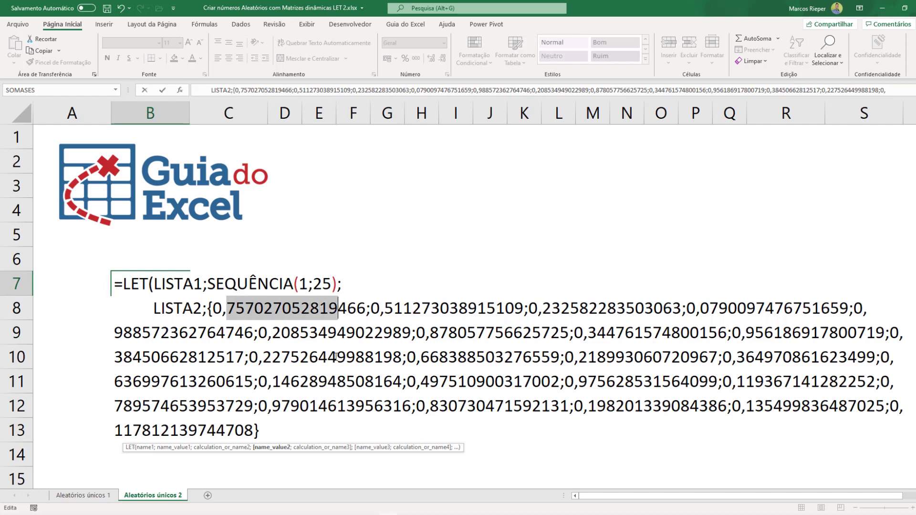
pyautogui.hotkey('shift', 'Right')
pyautogui.hotkey('shift', 'Right')
pyautogui.hotkey('shift', 'Right')
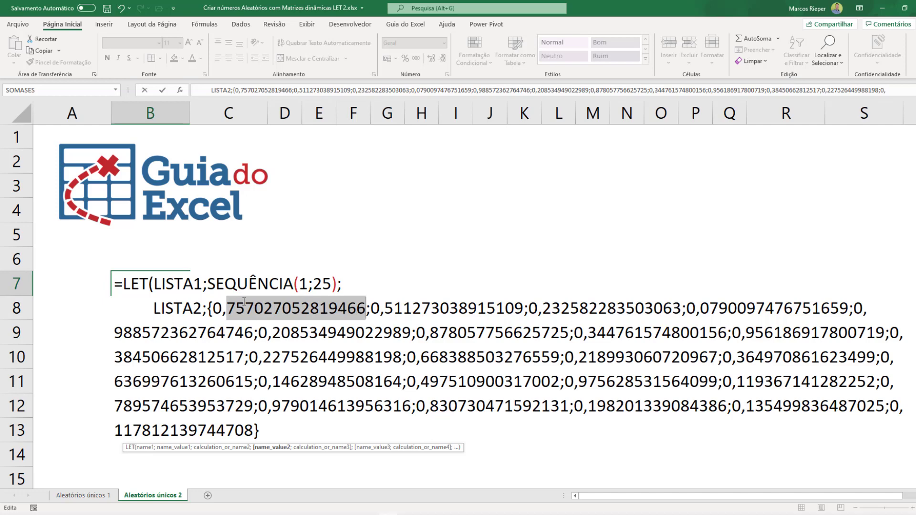
pyautogui.hotkey('ctrl', 'z')
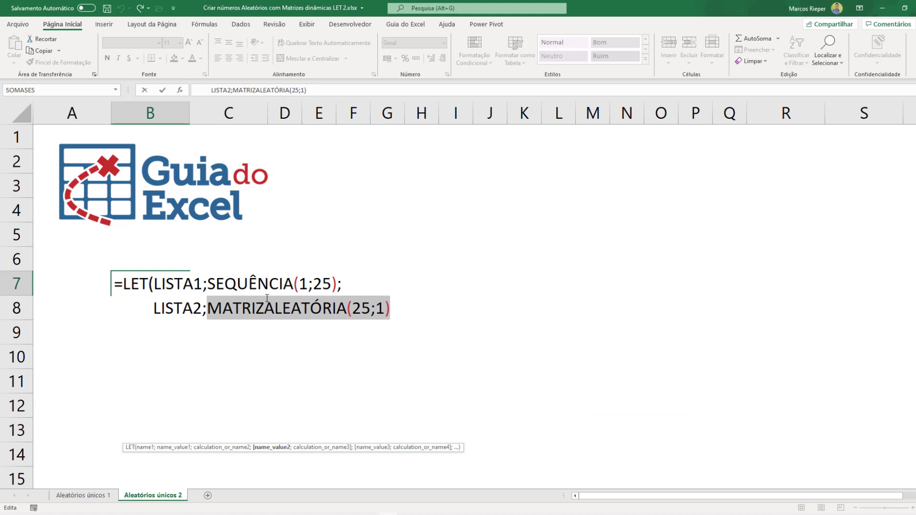
pyautogui.click(256, 308)
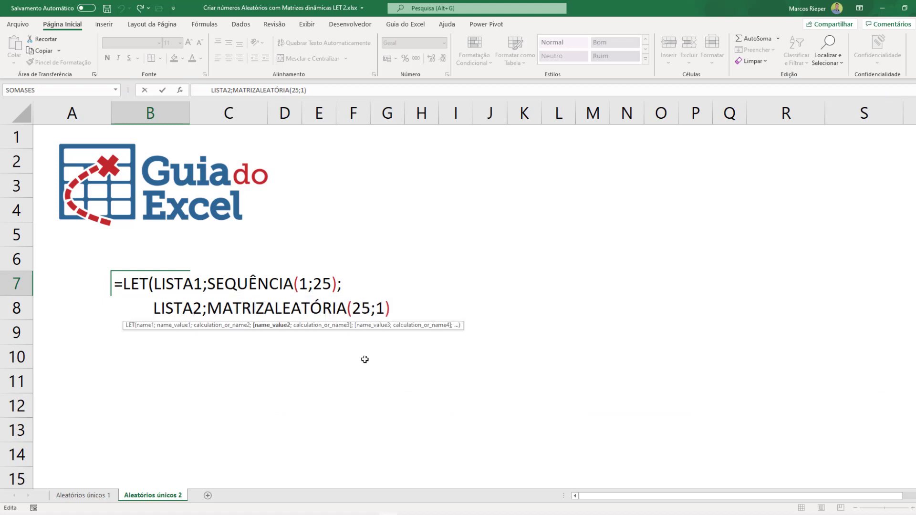
# - Begin the LET calculation on a new indented line with ÍNDICE, using LISTA1 as its array
pyautogui.write('; ')
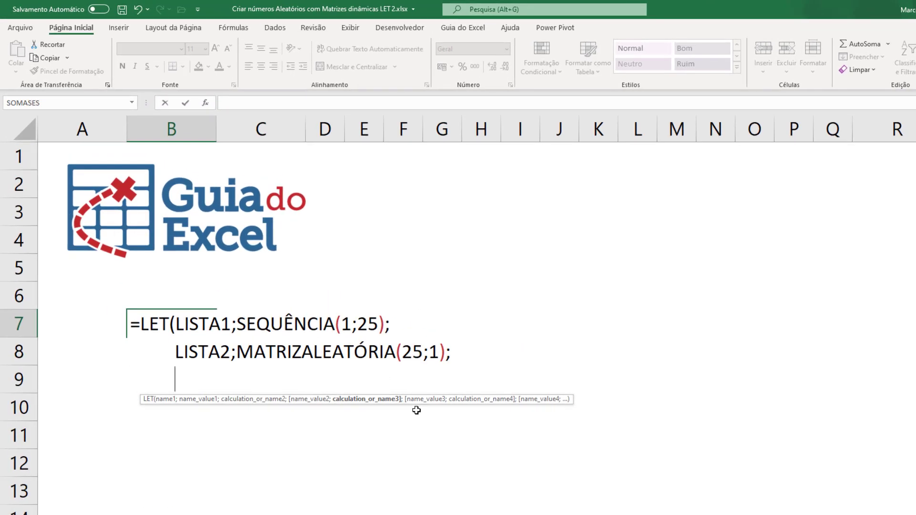
pyautogui.write('         ÍNDICE(')
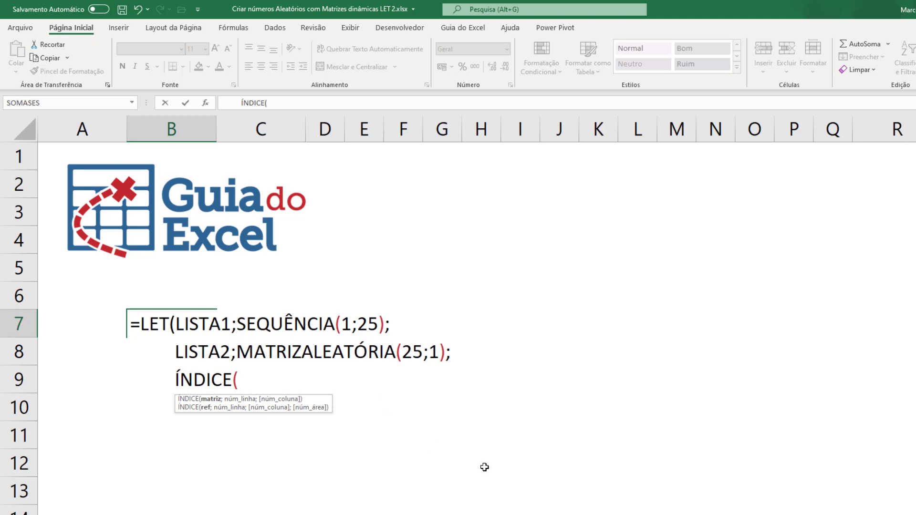
pyautogui.write('LIST')
pyautogui.write('1')
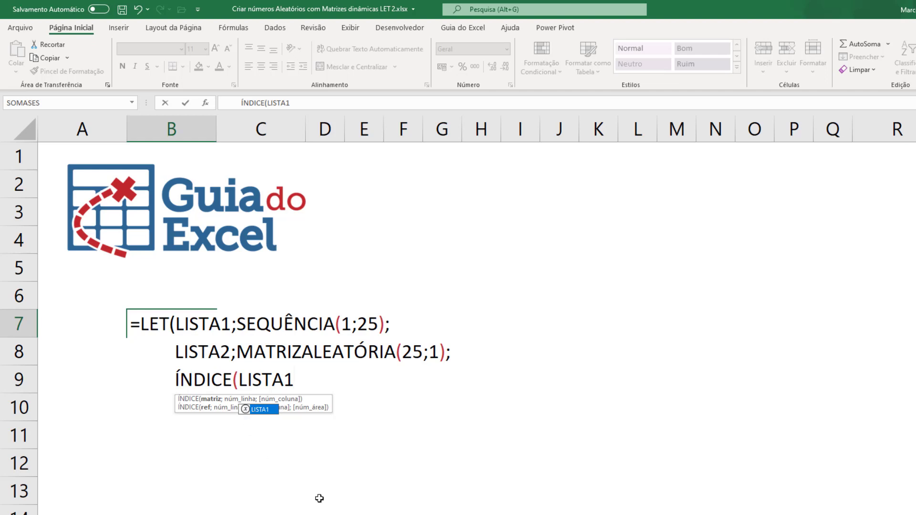
pyautogui.write(';')
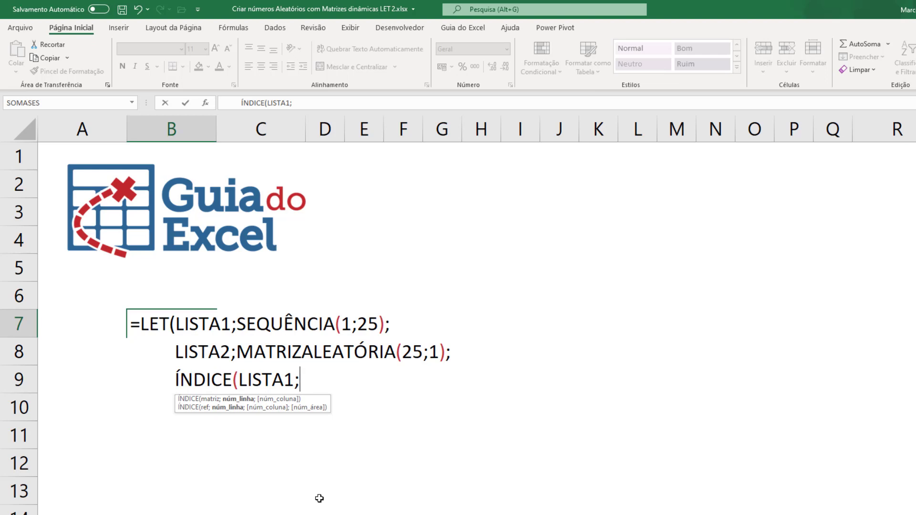
# - Add CORRESP on a new indented line as the row argument of ÍNDICE
pyautogui.hotkey('alt', 'Return')
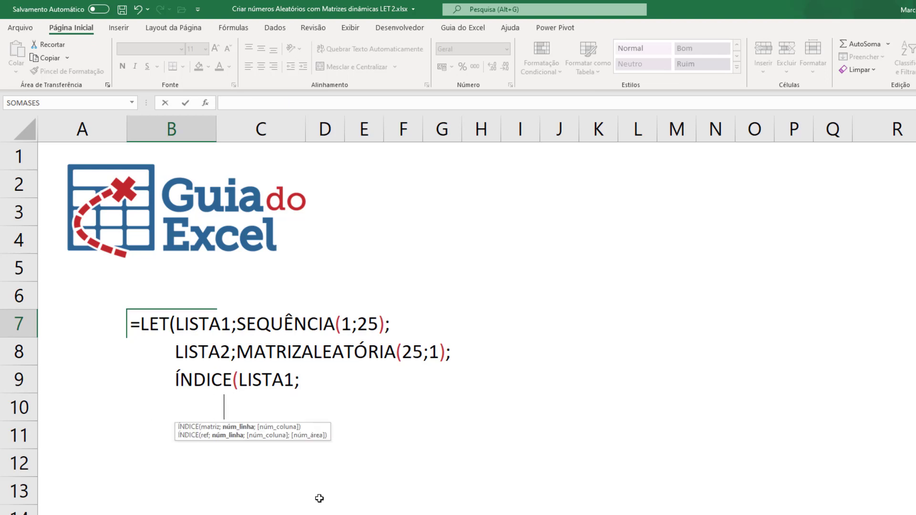
pyautogui.press('BackSpace')
pyautogui.write('CORRESP(')
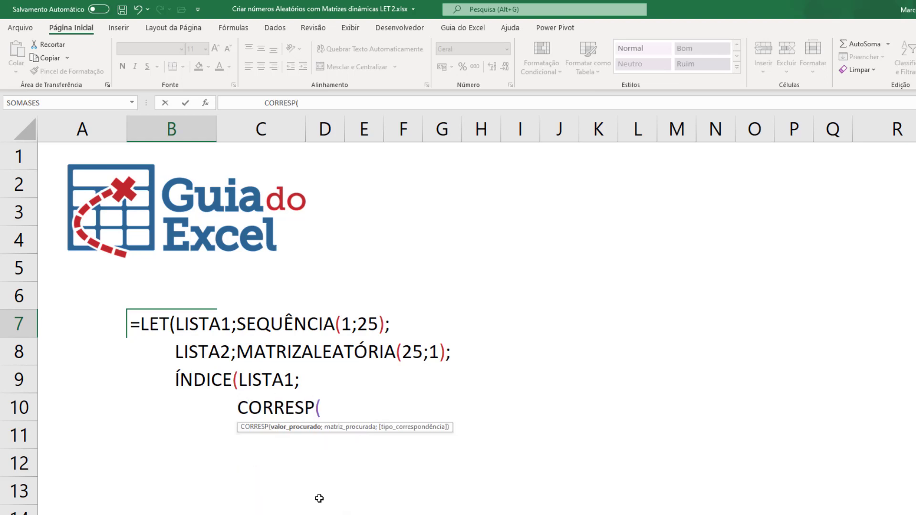
# - Insert MAIOR on a further indented line as CORRESP's lookup value, with LISTA2 as its array
pyautogui.hotkey('alt', 'Return')
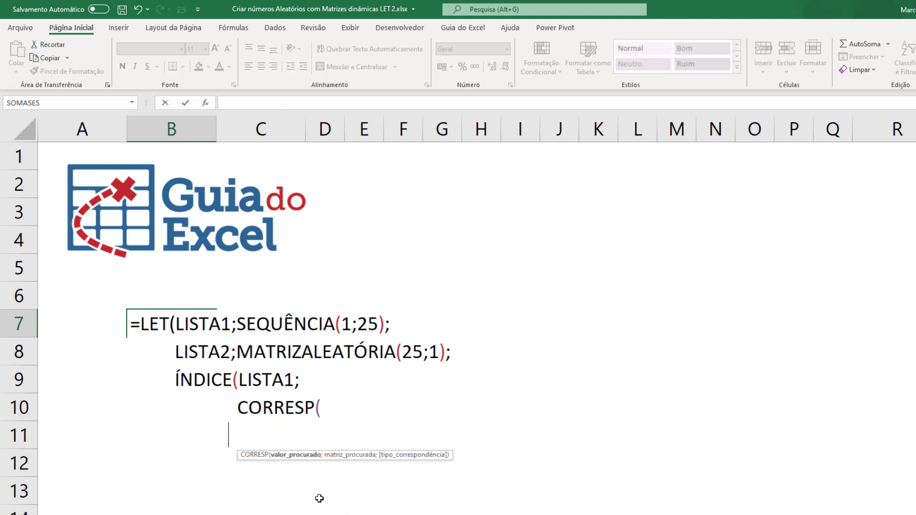
pyautogui.write('MAIOR')
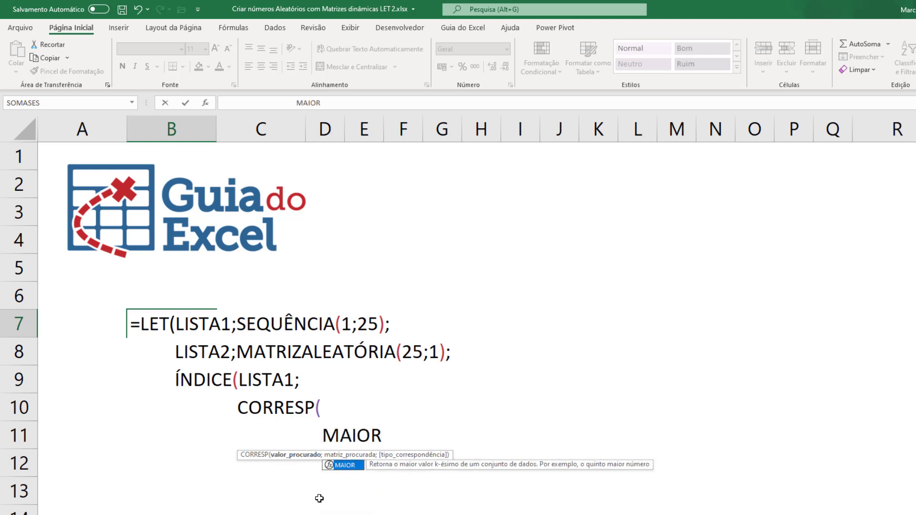
pyautogui.write('(')
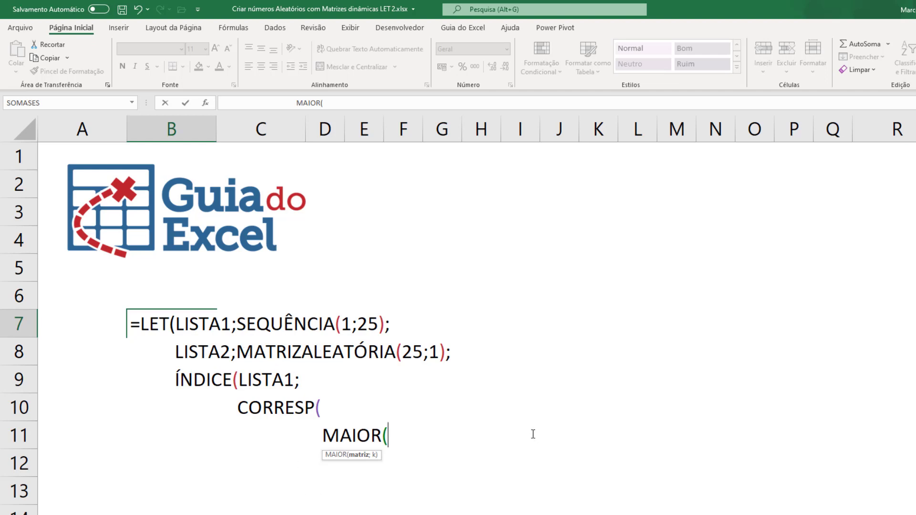
pyautogui.write('LISTA2')
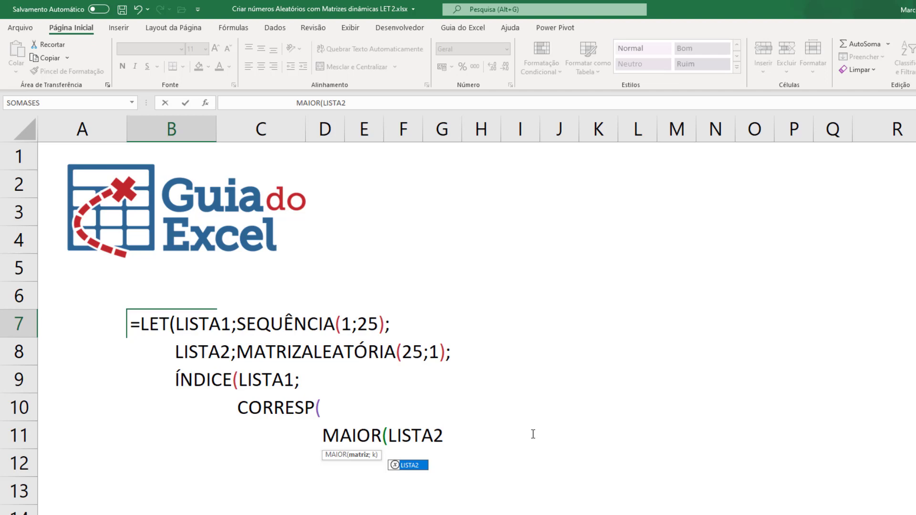
pyautogui.write(';')
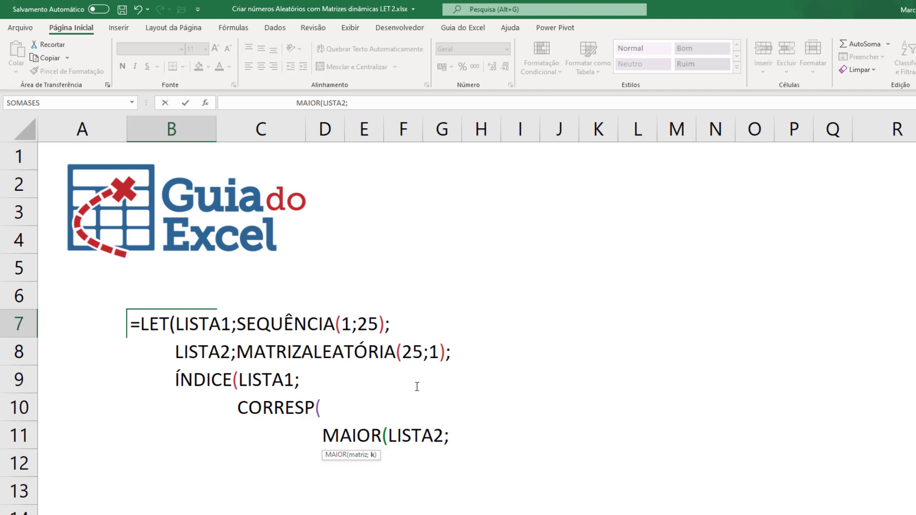
# - Supply MAIOR's k argument on a new indented line as LIN($A$1:$A$10), using absolute references
pyautogui.hotkey('alt', 'Return')
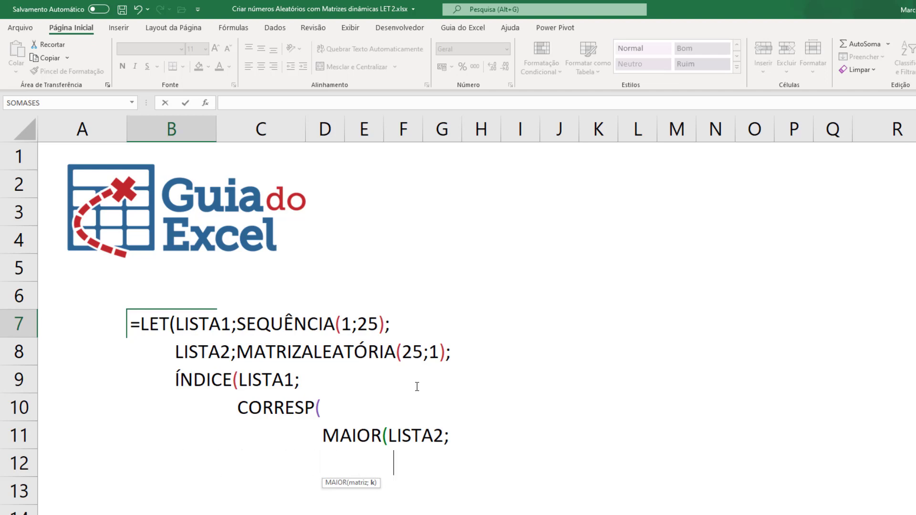
pyautogui.press('BackSpace')
pyautogui.write('LIN')
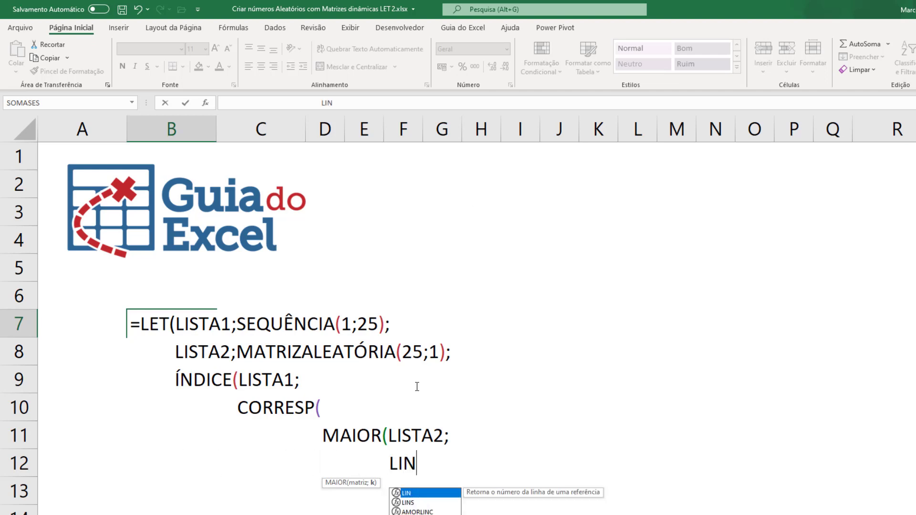
pyautogui.write('(')
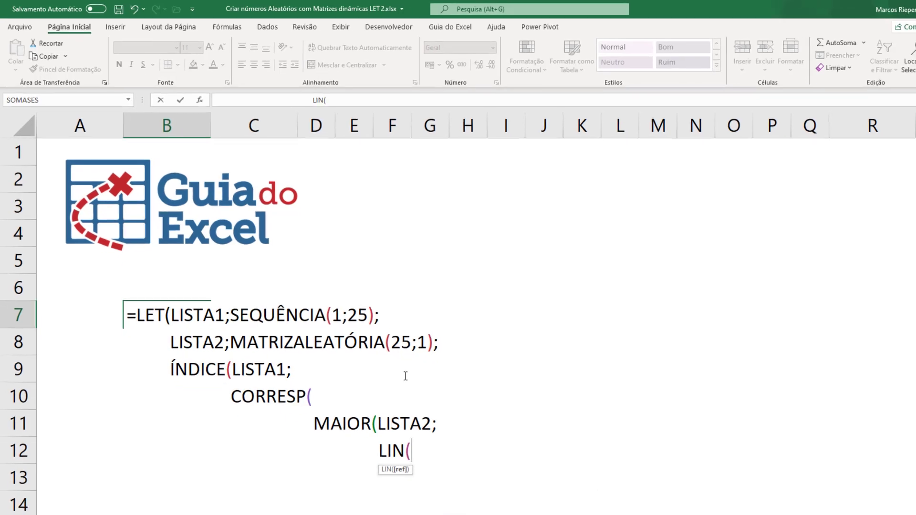
pyautogui.write('A1:')
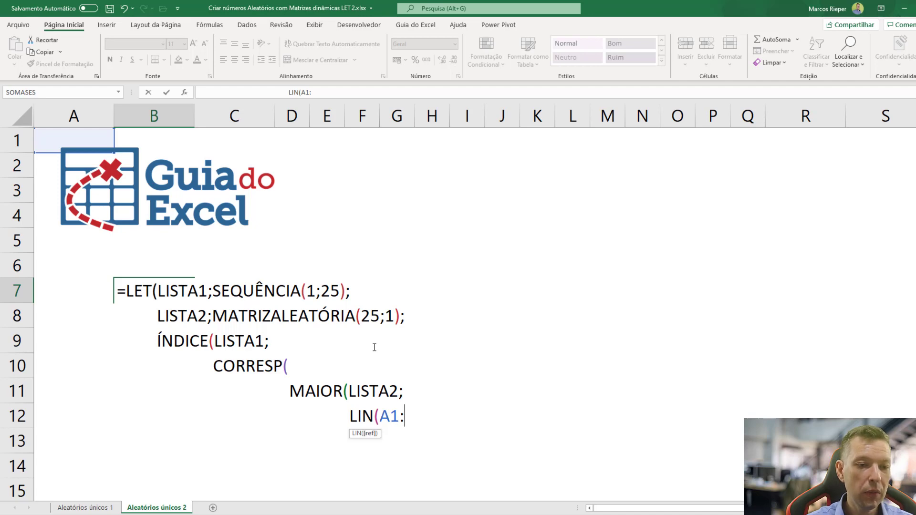
pyautogui.write('A10')
pyautogui.press('F4')
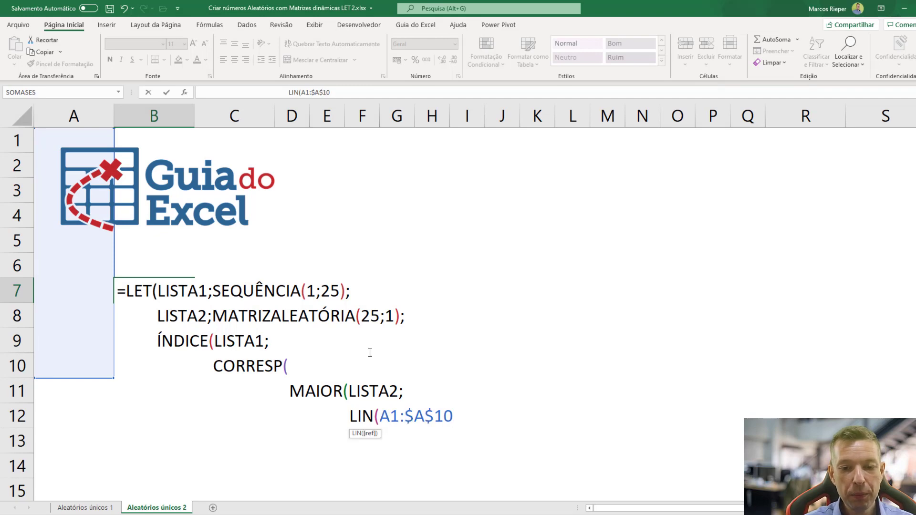
pyautogui.click(389, 416)
pyautogui.press('F4')
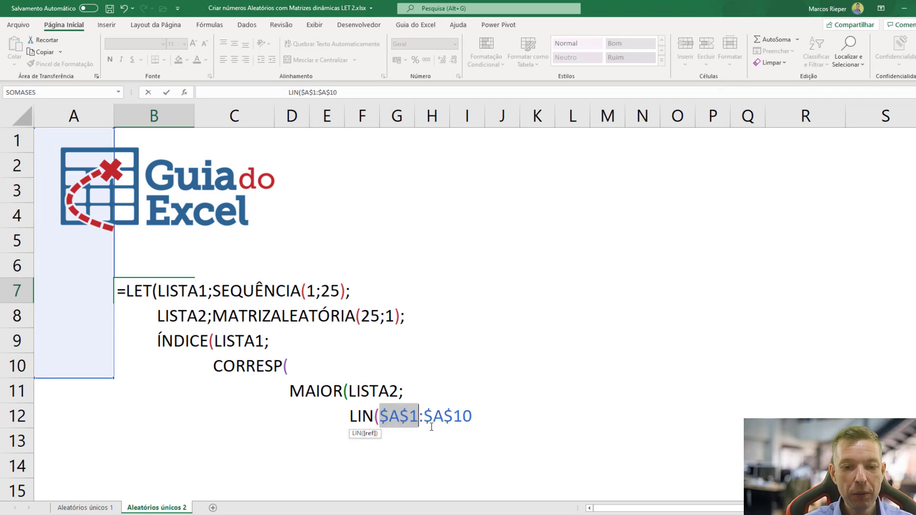
pyautogui.click(477, 419)
pyautogui.write(')')
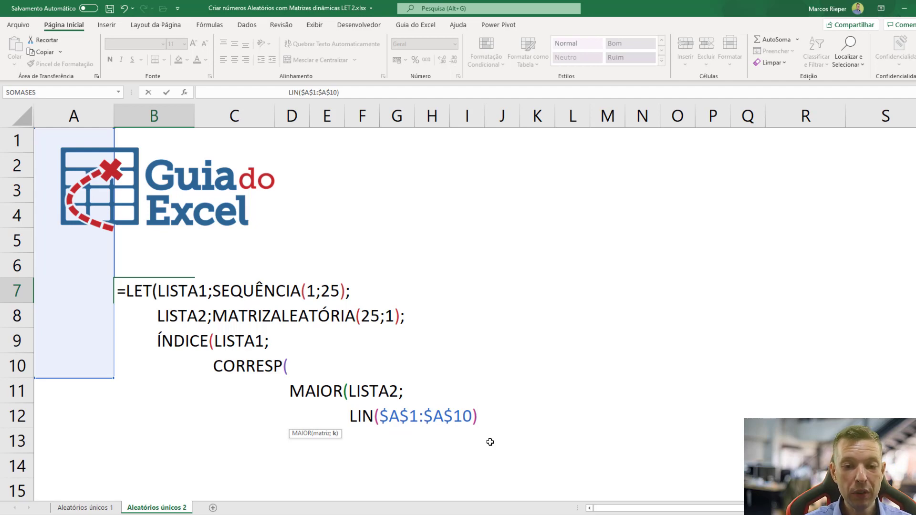
# - Close the MAIOR function after LIN($A$1:$A$10) and follow it with a semicolon for CORRESP's next argument
pyautogui.write(';')
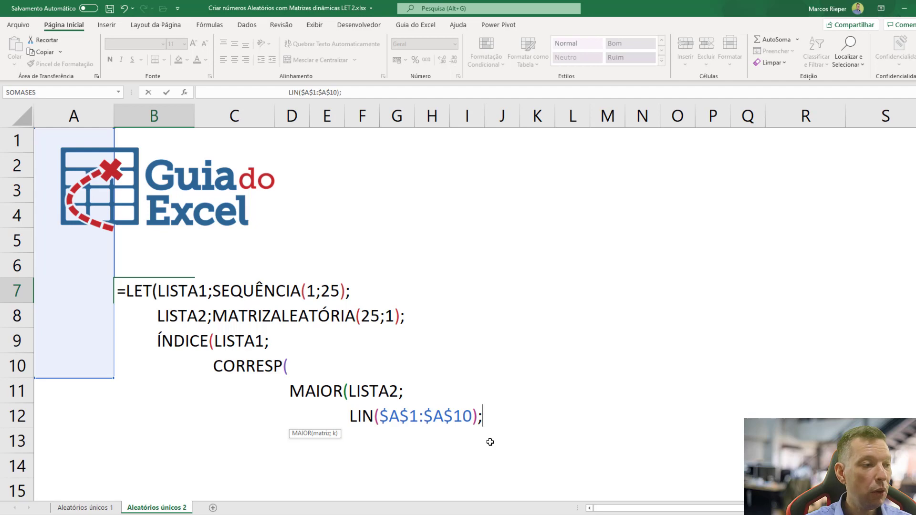
pyautogui.hotkey('alt', 'Return')
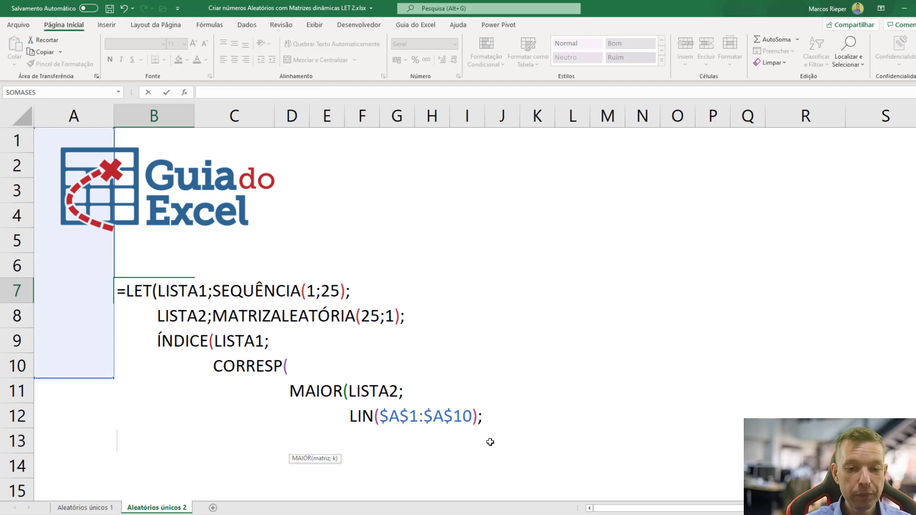
pyautogui.press('Up')
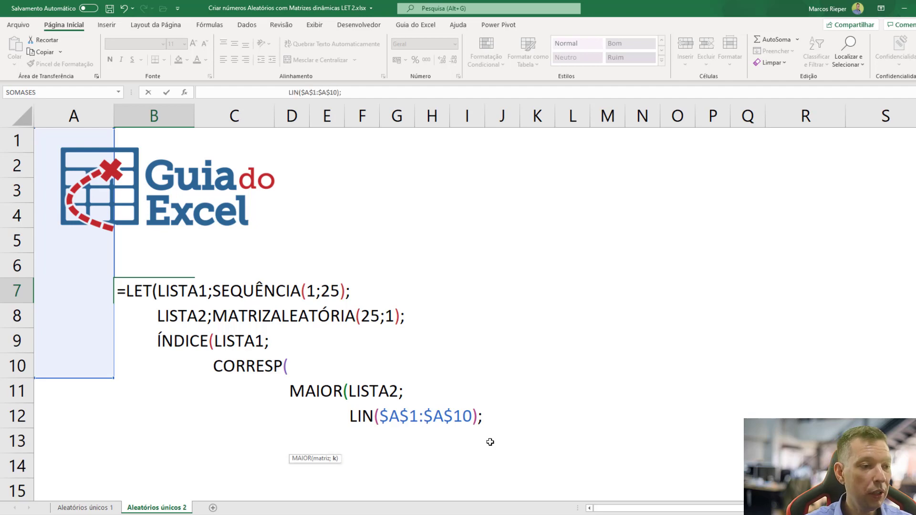
pyautogui.press('Left')
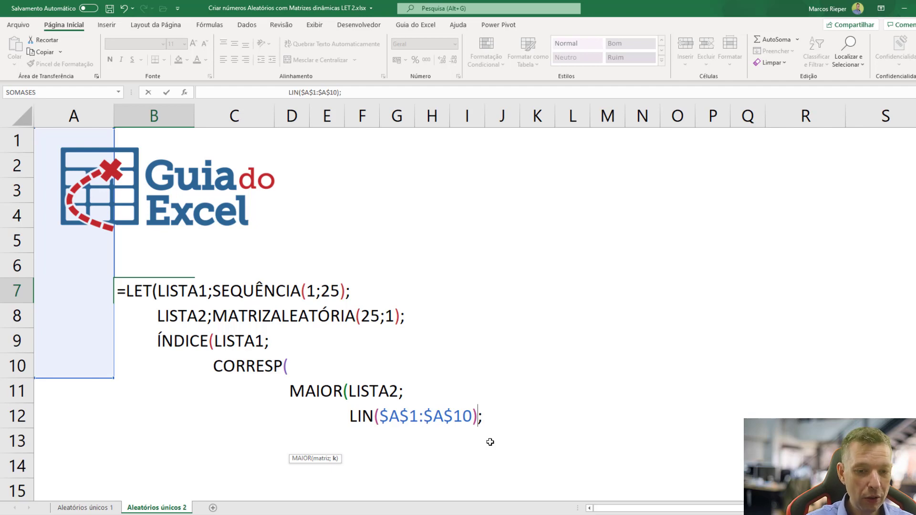
pyautogui.write(')')
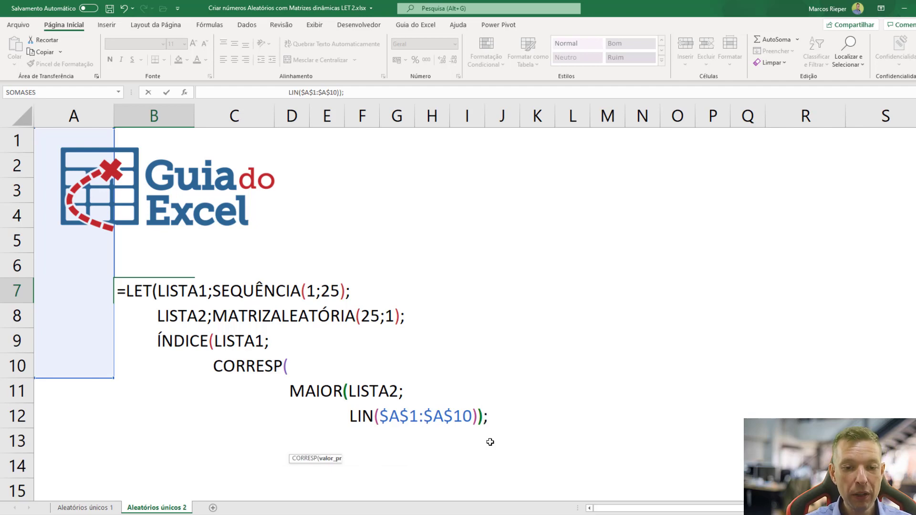
pyautogui.press('Right')
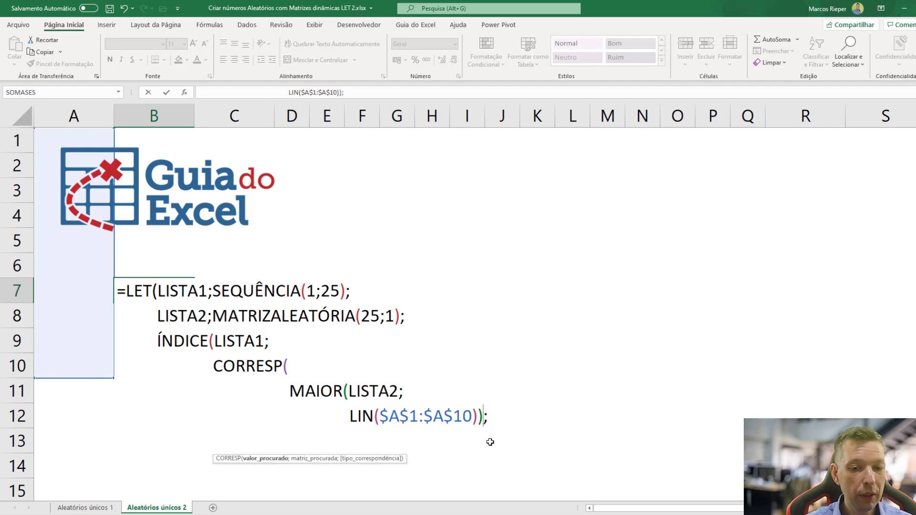
pyautogui.press('Right')
# - Enter LISTA2 on a new line aligned with MAIOR as CORRESP's lookup array
pyautogui.hotkey('alt', 'Return')
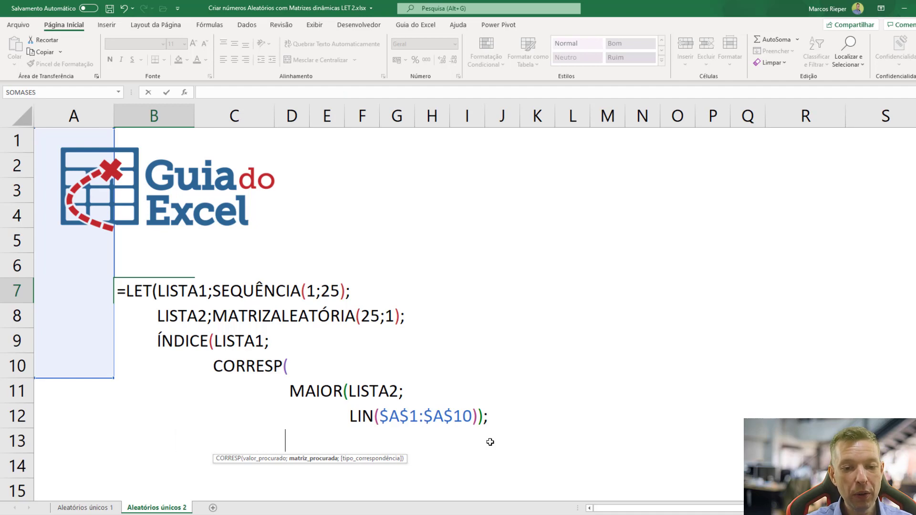
pyautogui.press('BackSpace')
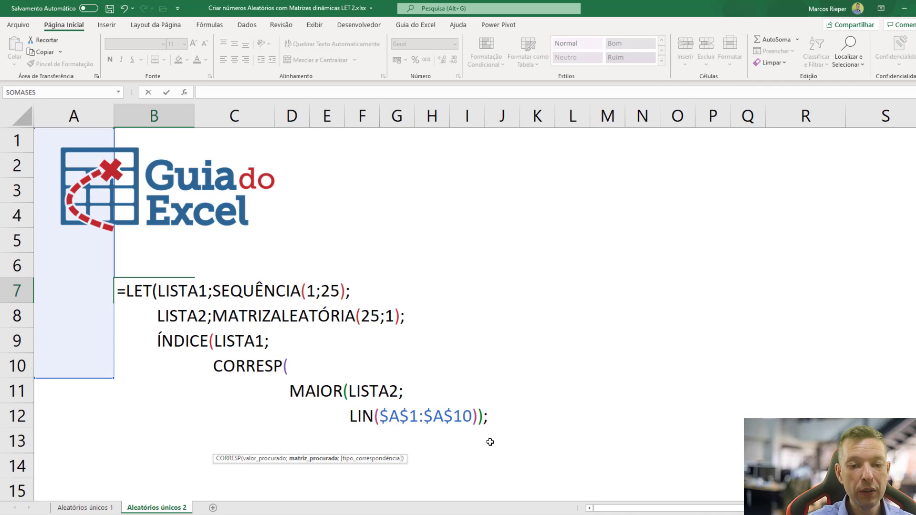
pyautogui.write('LISTA2')
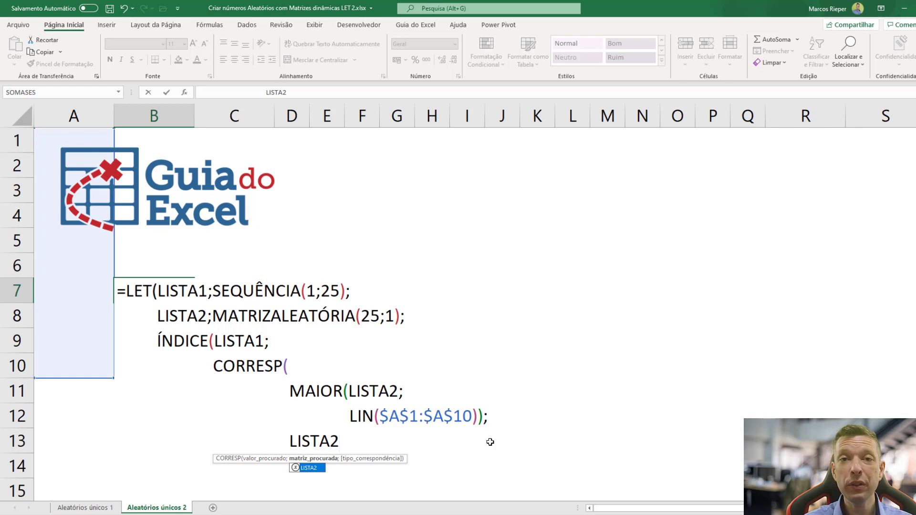
# - Evaluate LIN($A$1:$A$10) inside the formula to preview its array, and restore the function text
pyautogui.moveTo(350, 416); pyautogui.dragTo(478, 423)
pyautogui.press('F9')
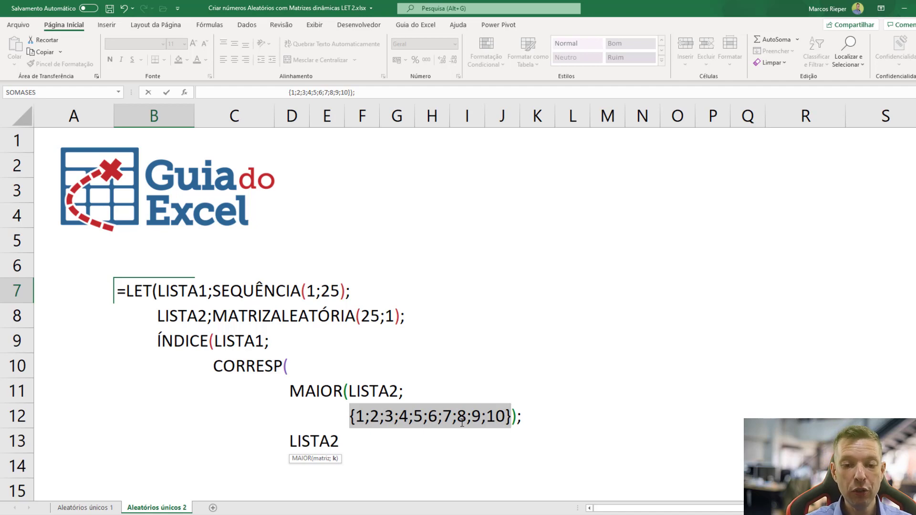
pyautogui.hotkey('ctrl', 'z')
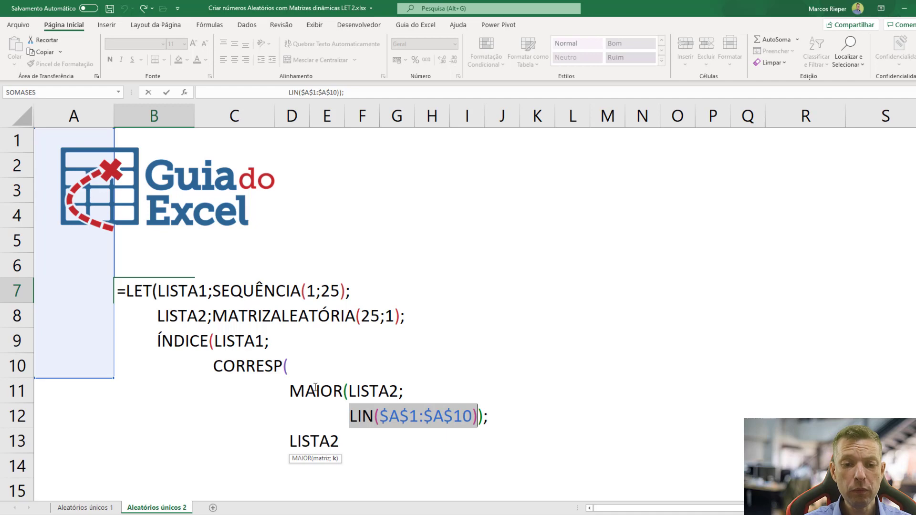
# - Set CORRESP's match type to 0 after LISTA2 and close the function
pyautogui.click(379, 445)
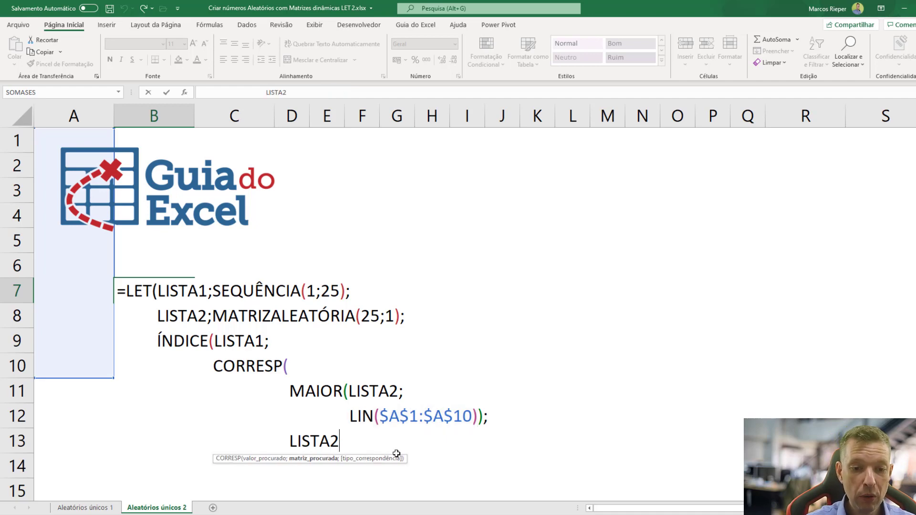
pyautogui.write(';0')
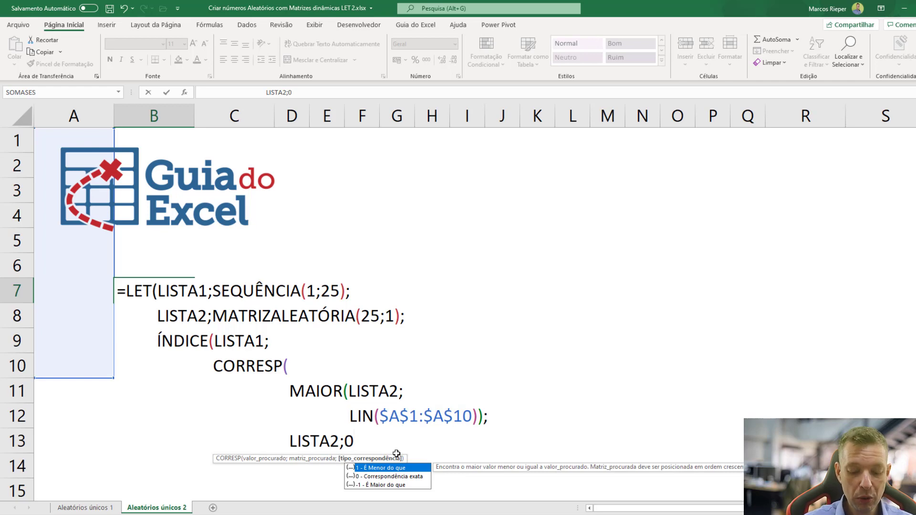
pyautogui.write(')')
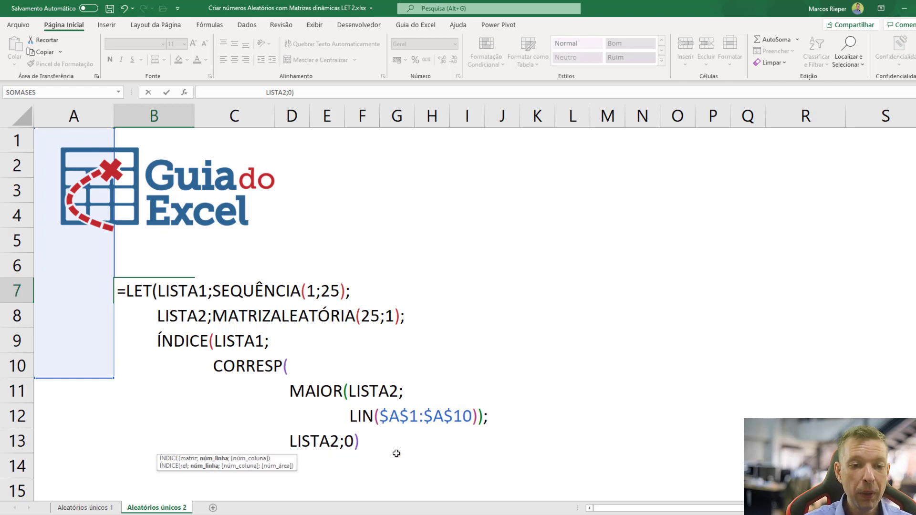
# - Close ÍNDICE and LET with two parentheses placed on a new indented line below LISTA2;0)
pyautogui.write('))')
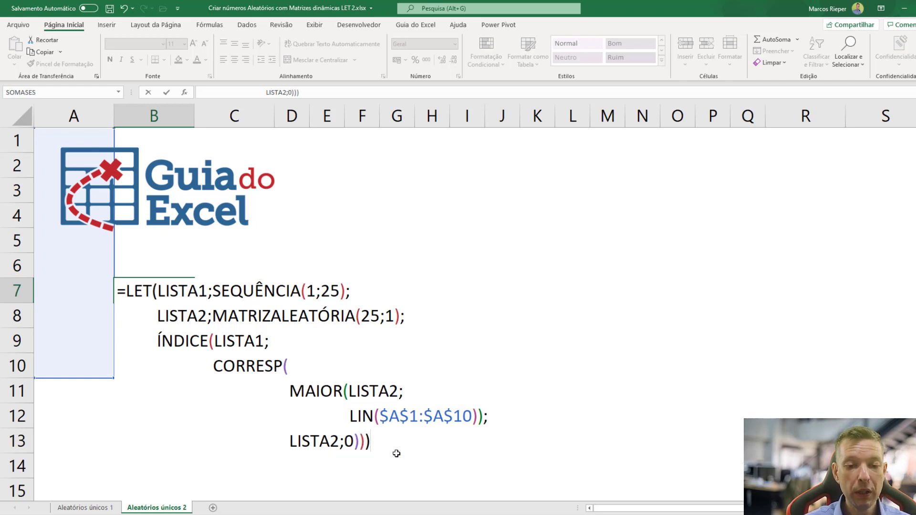
pyautogui.press('Left')
pyautogui.press('Left')
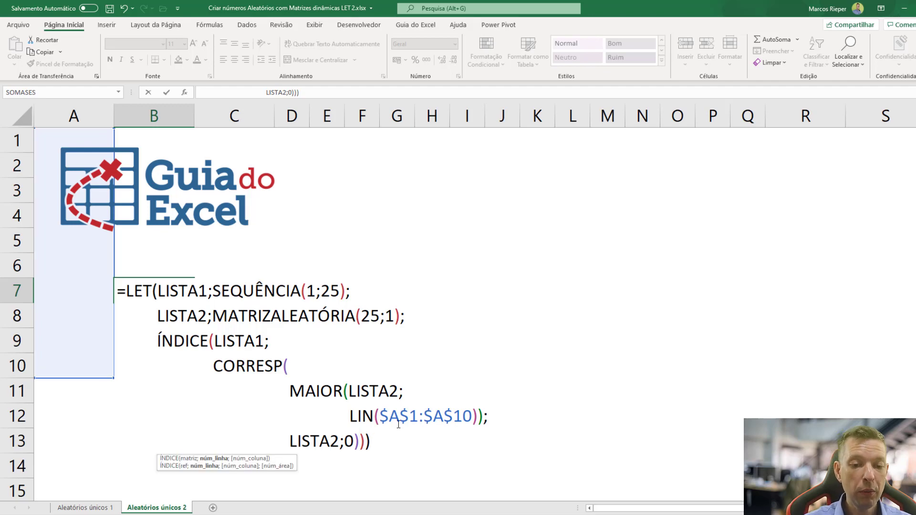
pyautogui.hotkey('alt', 'Return')
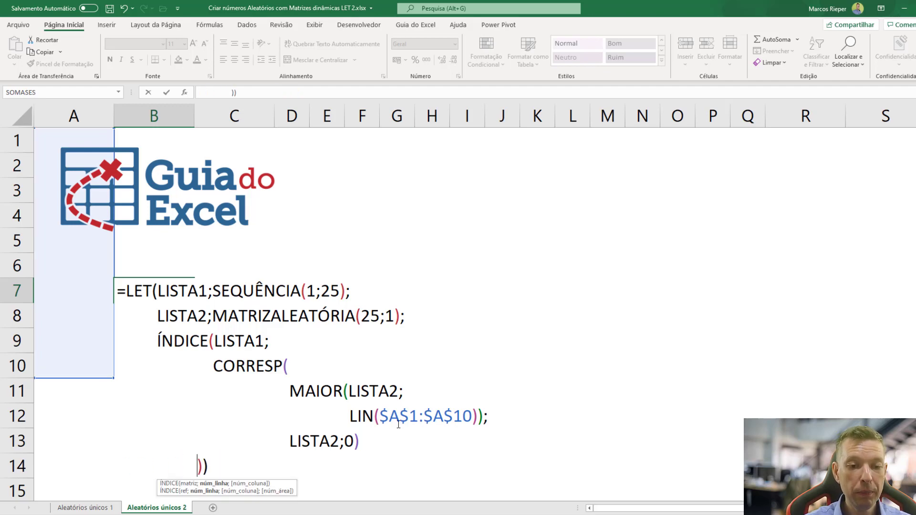
pyautogui.press('alt')
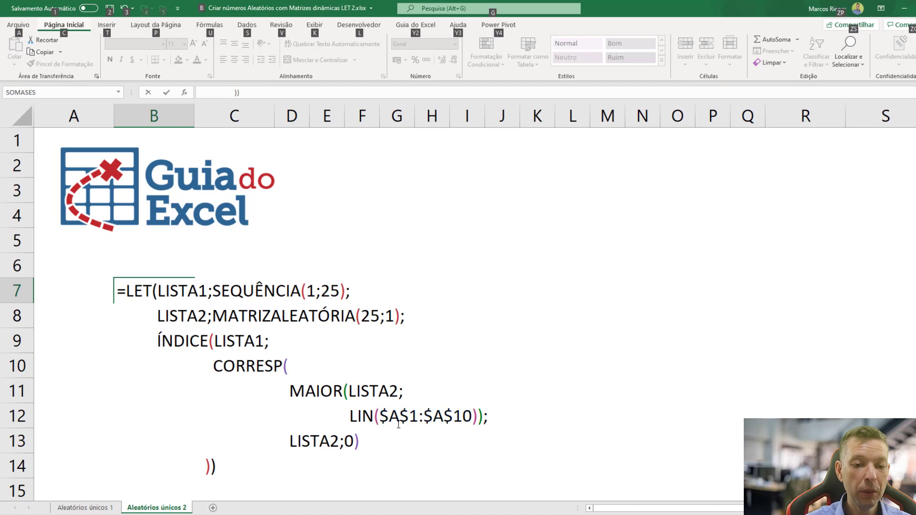
# - Move LET's closing parenthesis to its own line and reduce its indentation below the ÍNDICE parenthesis
pyautogui.click(211, 466)
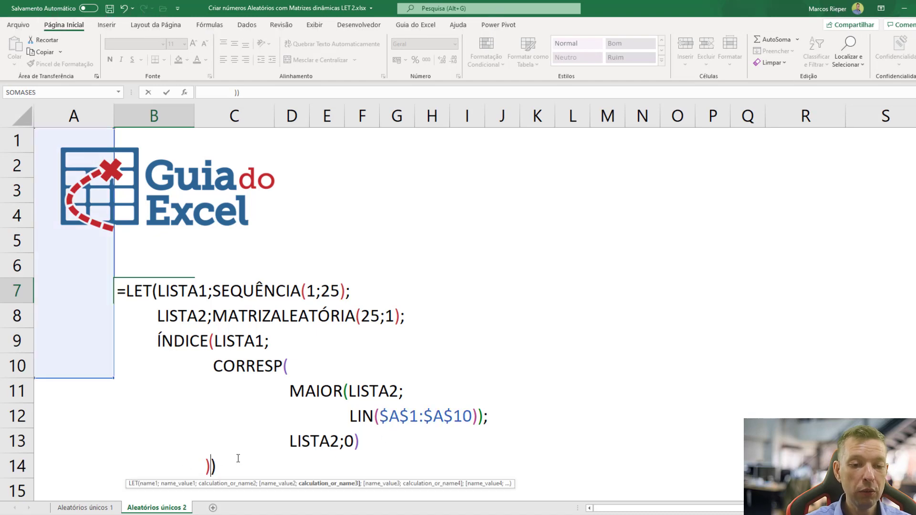
pyautogui.hotkey('alt', 'Return')
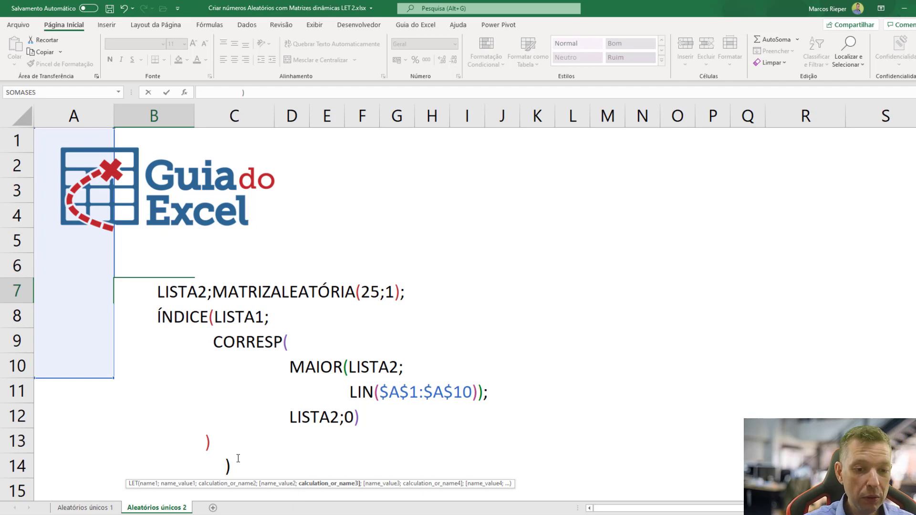
pyautogui.press('BackSpace')
pyautogui.press('BackSpace')
pyautogui.press('BackSpace')
pyautogui.press('BackSpace')
pyautogui.press('BackSpace')
pyautogui.press('BackSpace')
pyautogui.press('BackSpace')
pyautogui.press('BackSpace')
pyautogui.press('BackSpace')
pyautogui.press('BackSpace')
pyautogui.press('BackSpace')
pyautogui.press('BackSpace')
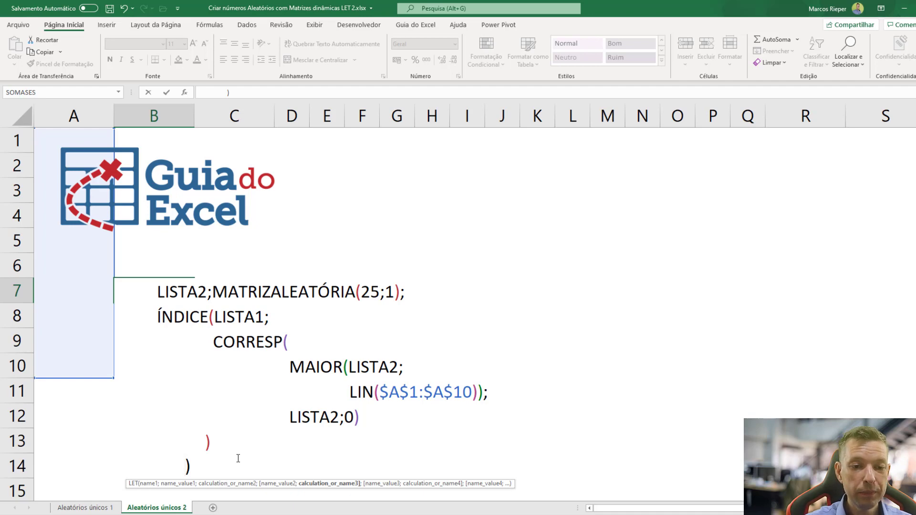
# - Commit the LET formula in B7 so it spills its random numbers down column B
pyautogui.press('Return')
pyautogui.press('Up')
pyautogui.scroll(-2, 277, 290)
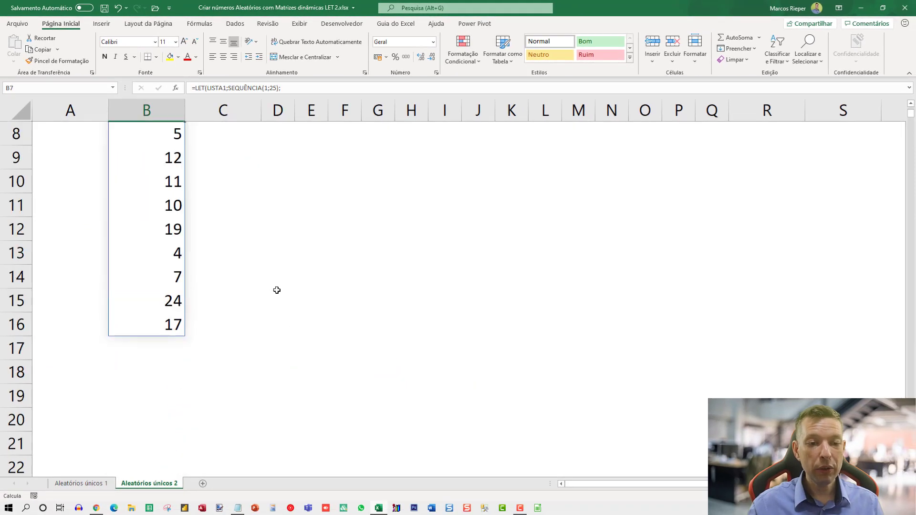
# - Examine the random numbers spilled from B7 down to B16 for duplicates
pyautogui.scroll(3, 277, 290)
pyautogui.scroll(-2, 254, 294)
pyautogui.keyDown('shift'); pyautogui.click(169, 328); pyautogui.keyUp('shift')
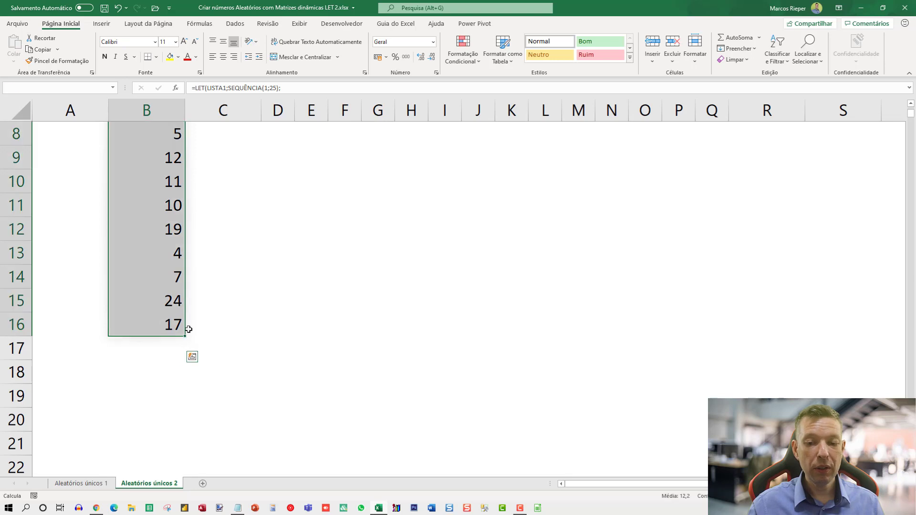
pyautogui.scroll(3, 305, 349)
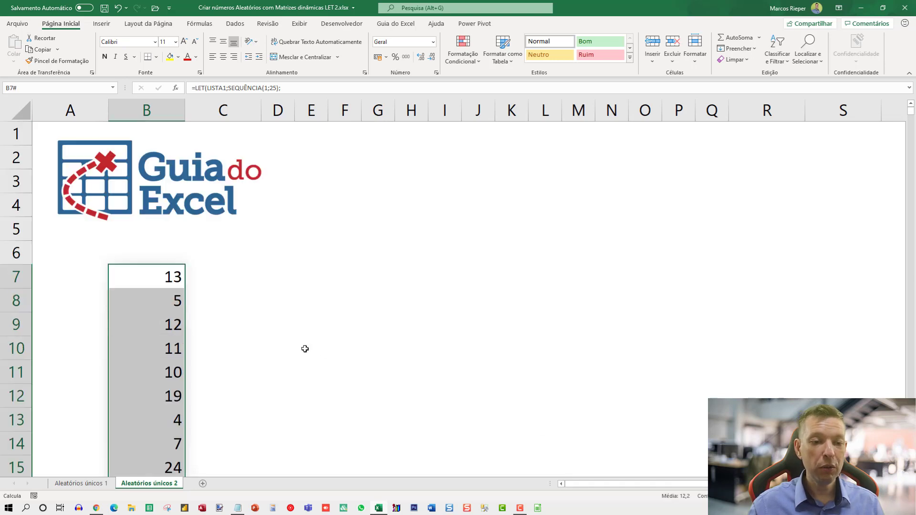
pyautogui.scroll(-2, 381, 319)
pyautogui.keyDown('ctrl'); pyautogui.scroll(1, 360, 312); pyautogui.keyUp('ctrl')
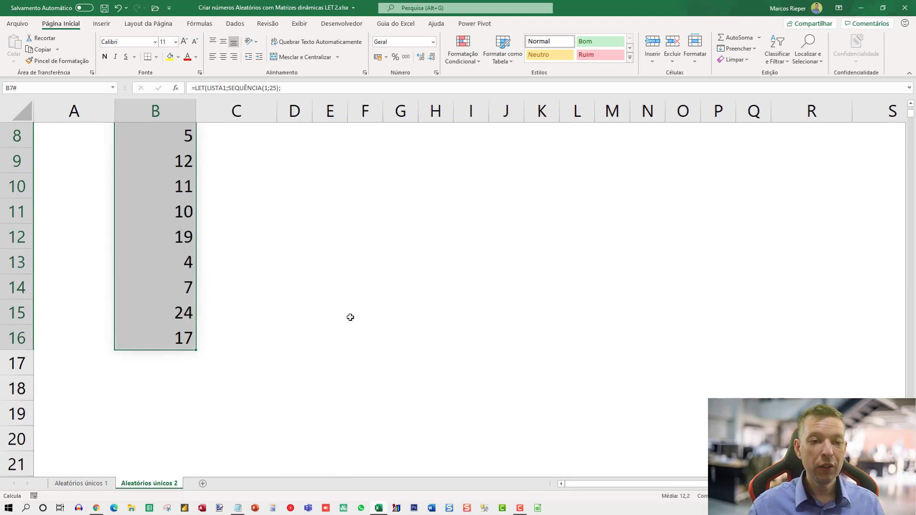
pyautogui.keyDown('ctrl'); pyautogui.scroll(-1, 353, 312); pyautogui.keyUp('ctrl')
pyautogui.scroll(3, 345, 321)
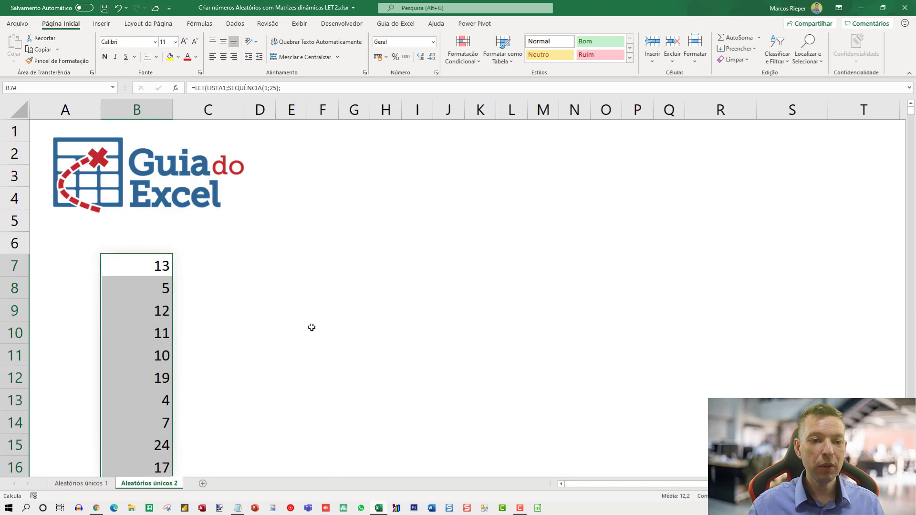
pyautogui.scroll(-2, 314, 328)
pyautogui.keyDown('ctrl'); pyautogui.scroll(-1, 302, 315); pyautogui.keyUp('ctrl')
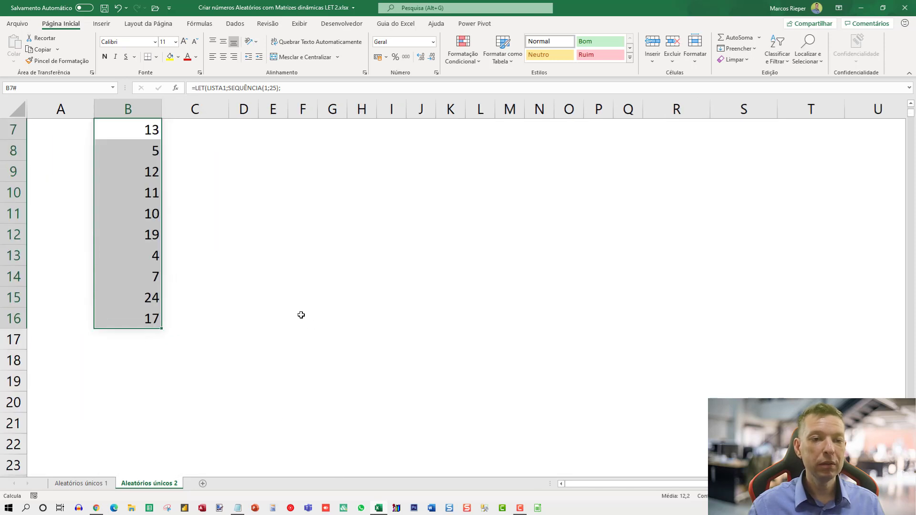
pyautogui.scroll(2, 284, 314)
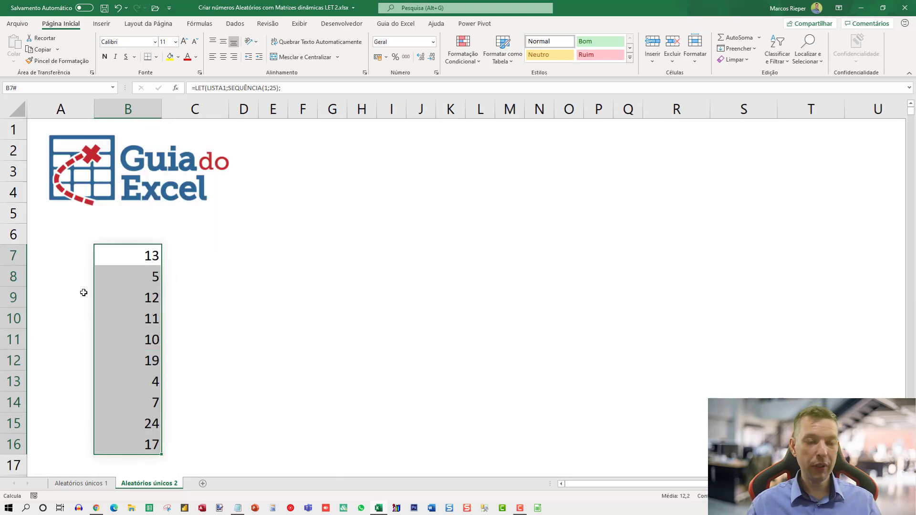
# - Wrap the ÍNDICE function of B7's LET formula in CLASSIFICAR to sort the numbers, and select the spilled range
pyautogui.click(134, 256)
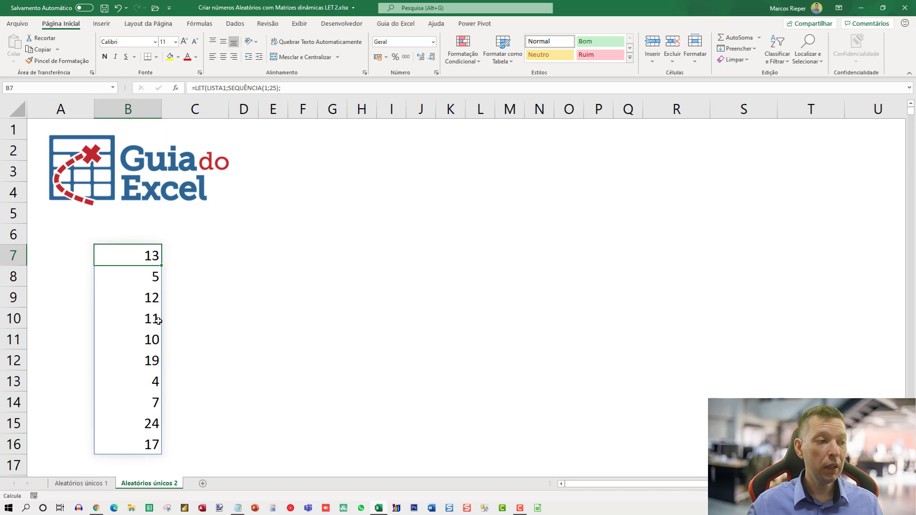
pyautogui.press('F2')
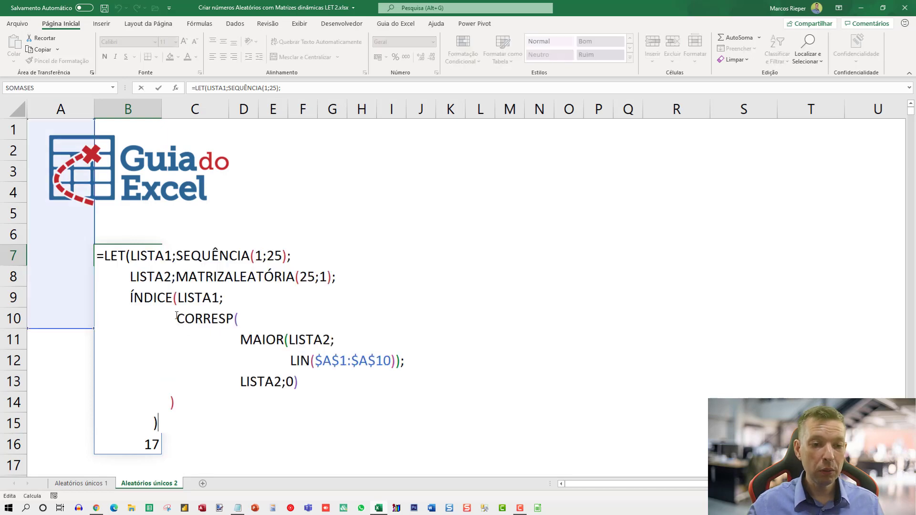
pyautogui.click(129, 296)
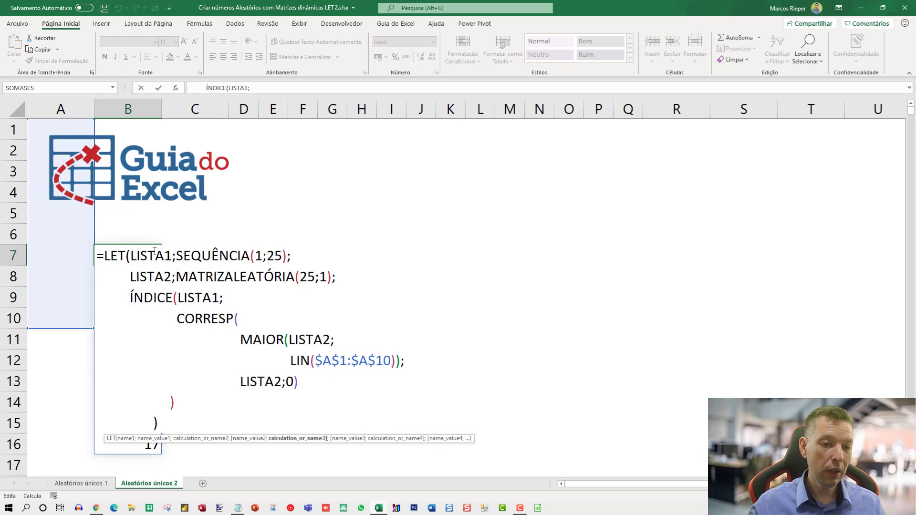
pyautogui.write('CLASSIFICAR')
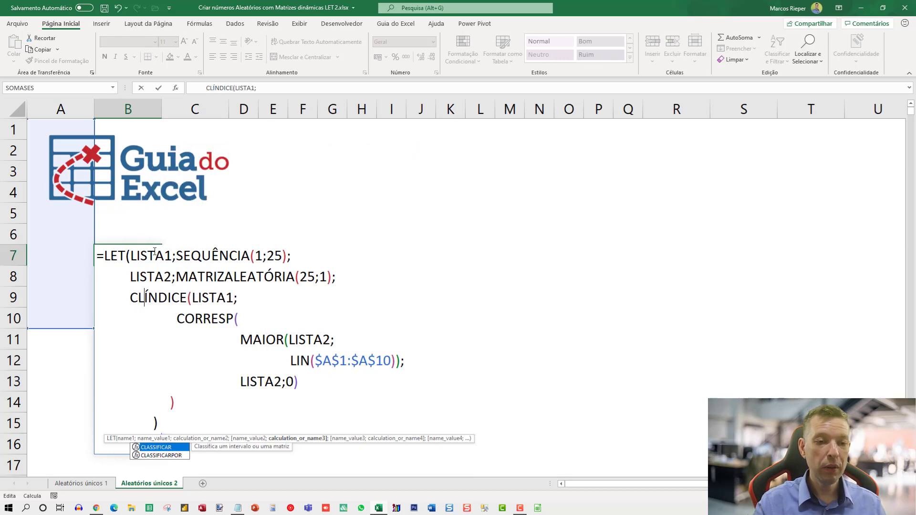
pyautogui.write('(')
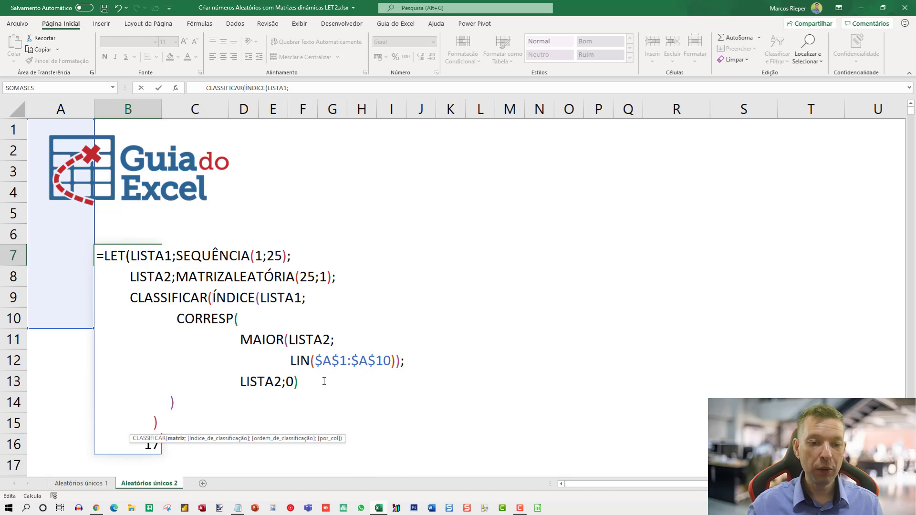
pyautogui.click(261, 397)
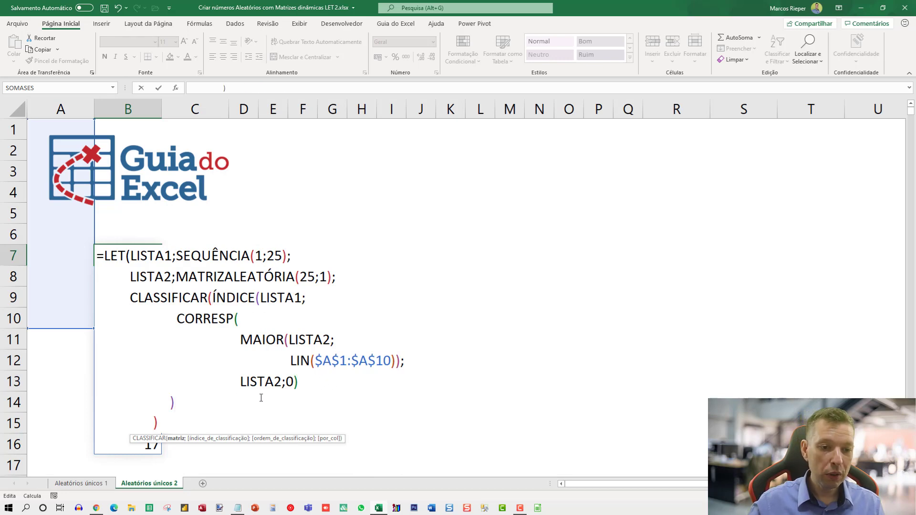
pyautogui.press('Down')
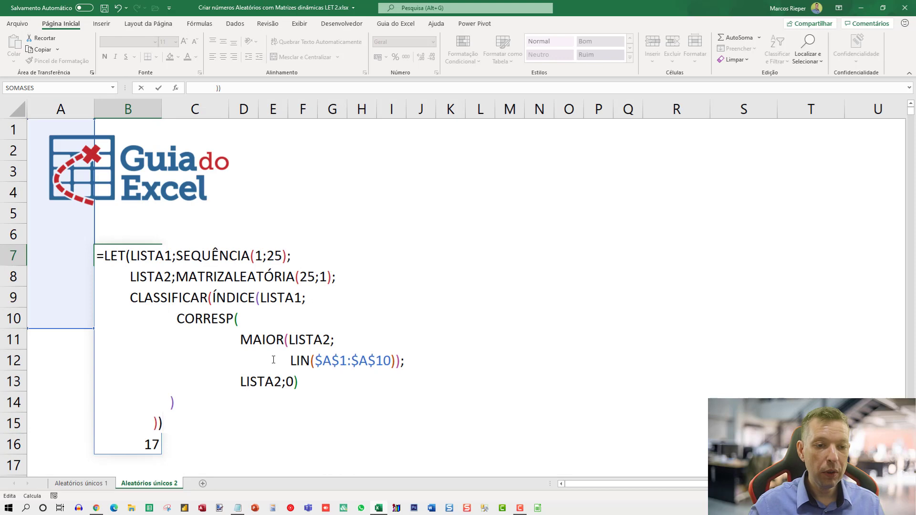
pyautogui.press('Return')
pyautogui.press('Up')
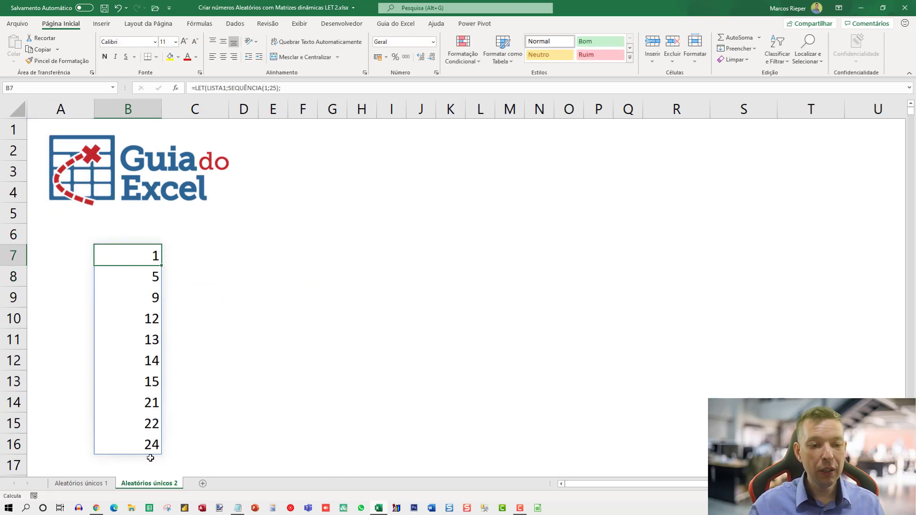
pyautogui.keyDown('shift'); pyautogui.click(143, 450); pyautogui.keyUp('shift')
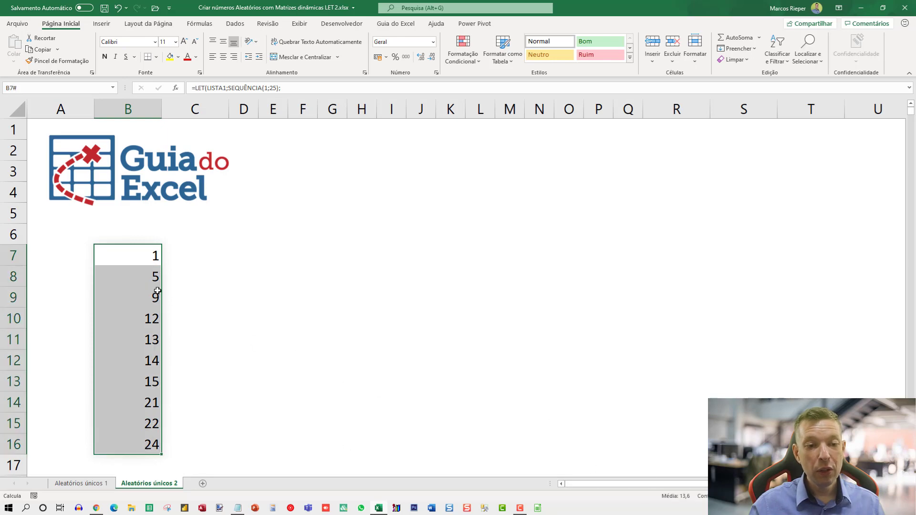
# - Wrap B7's entire LET formula in TRANSPOR so the sorted numbers spill across a row
pyautogui.click(148, 278)
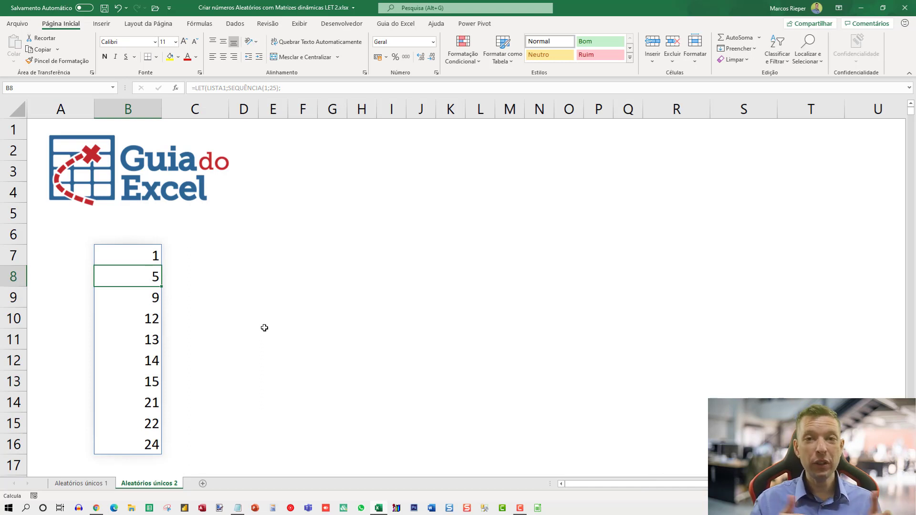
pyautogui.press('Up')
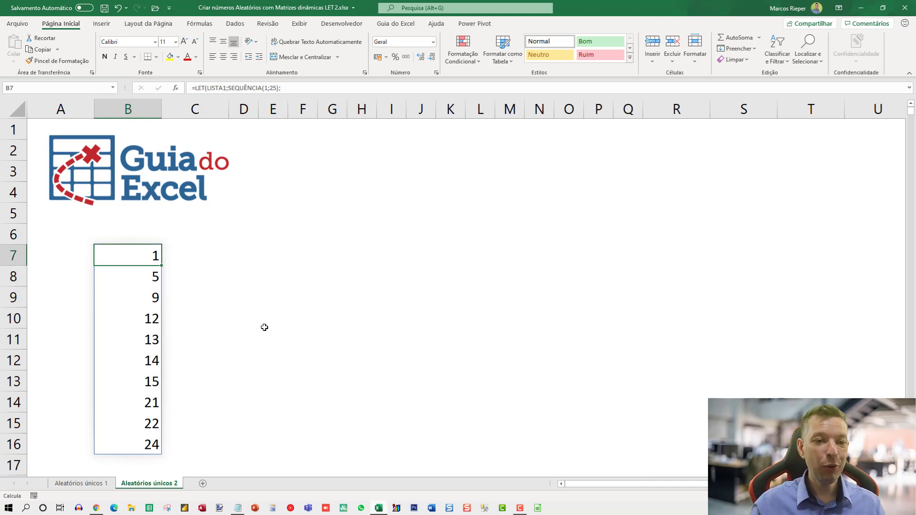
pyautogui.press('F2')
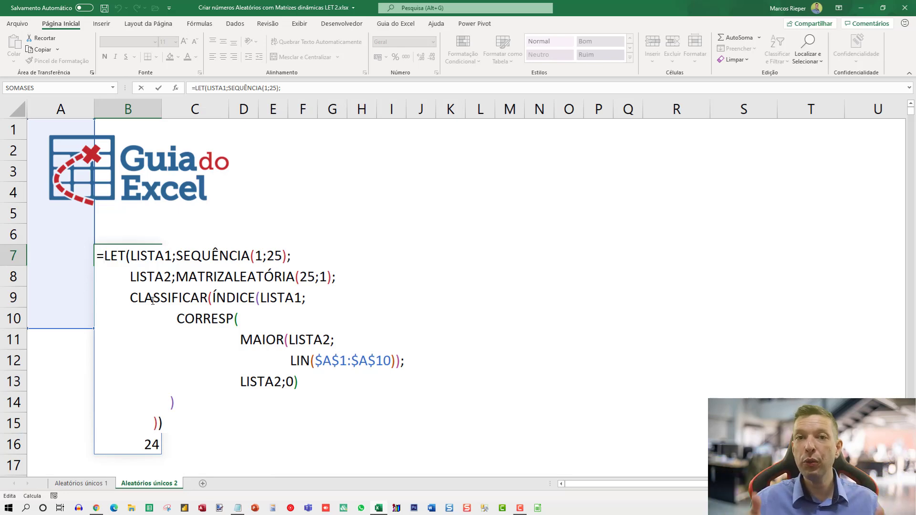
pyautogui.write('TRANSPOR')
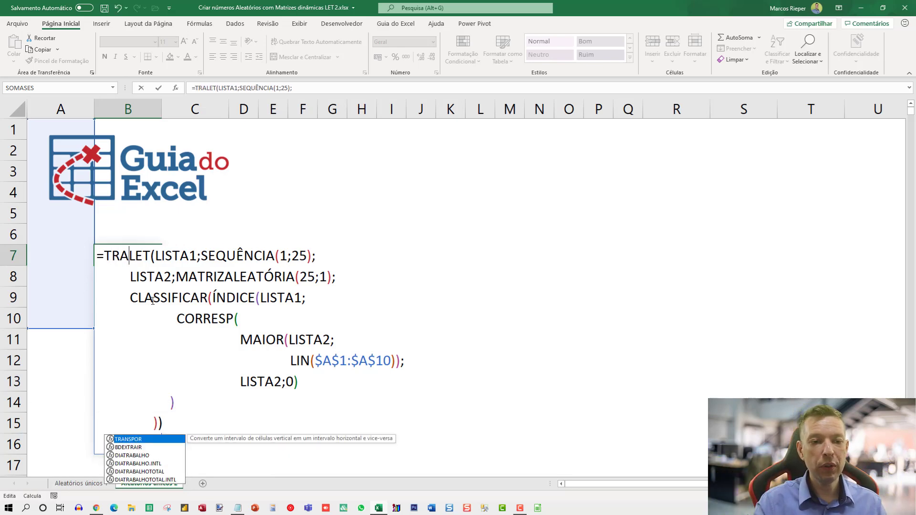
pyautogui.write('(')
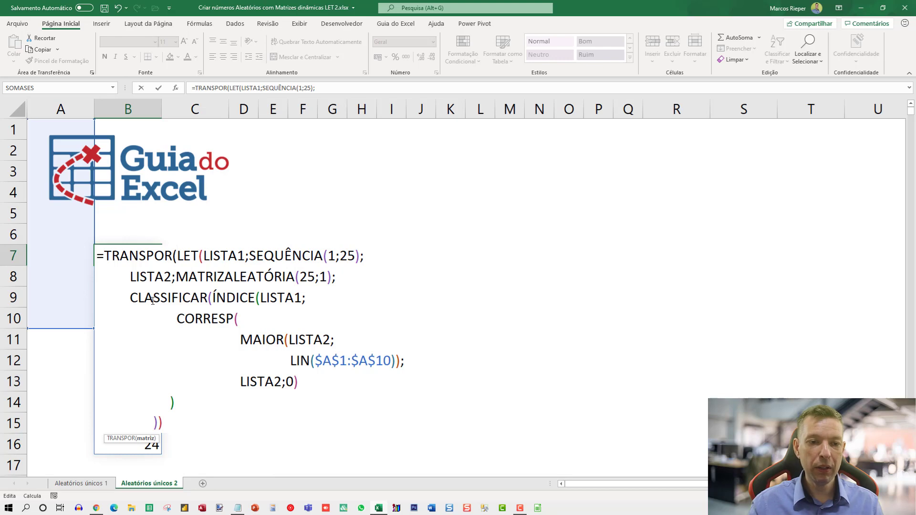
pyautogui.click(266, 426)
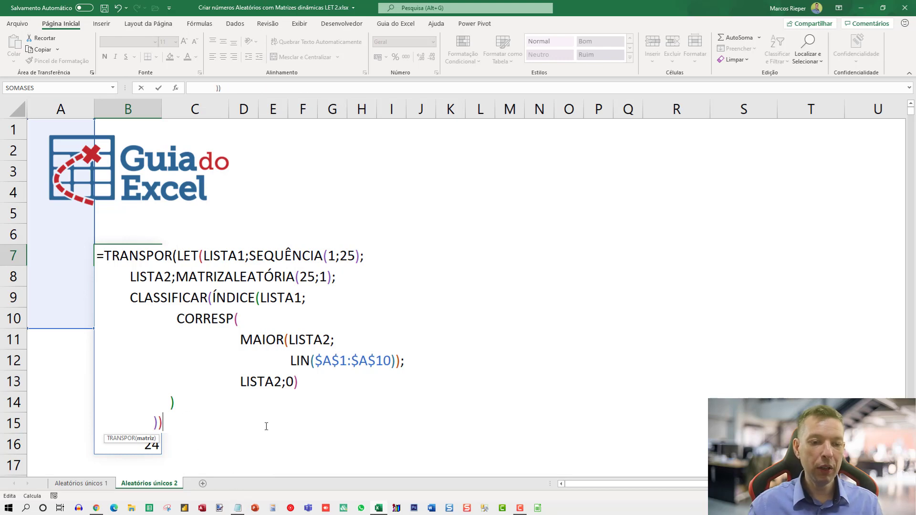
pyautogui.write(')')
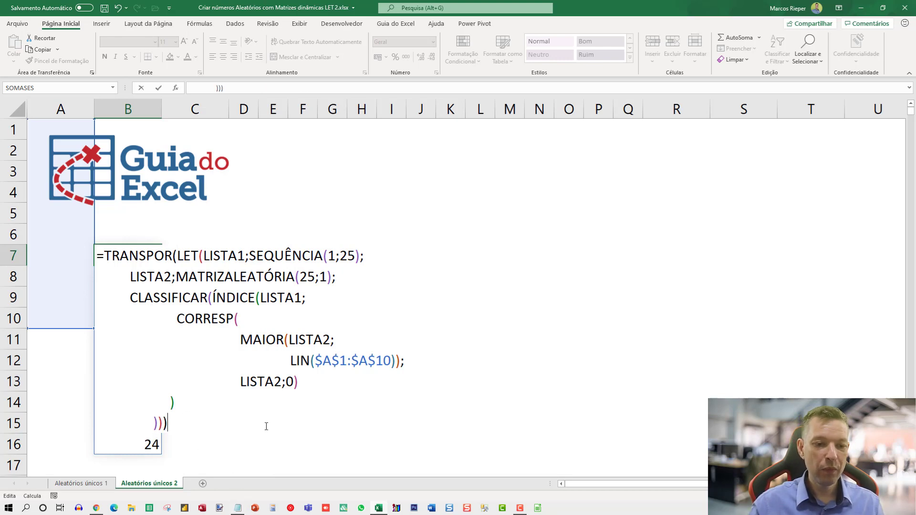
pyautogui.press('Return')
pyautogui.press('Up')
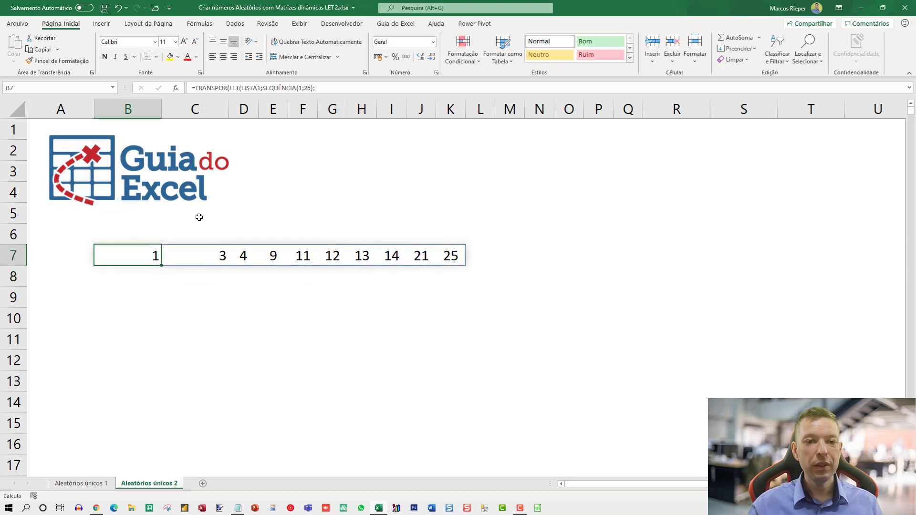
# - Autofit the widths of the columns from B onward that hold the transposed numbers
pyautogui.moveTo(145, 108); pyautogui.dragTo(481, 109)
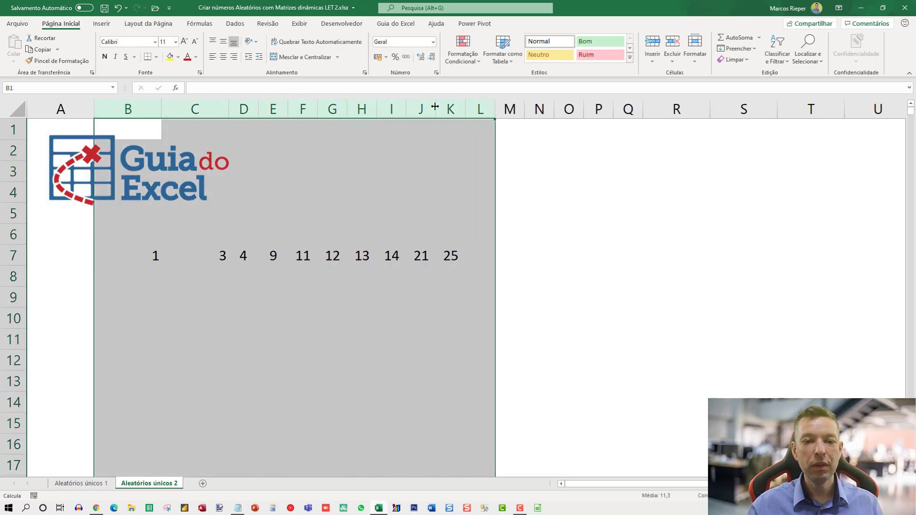
pyautogui.doubleClick(434, 108)
pyautogui.click(199, 253)
pyautogui.moveTo(102, 109); pyautogui.dragTo(282, 108)
pyautogui.click(344, 257)
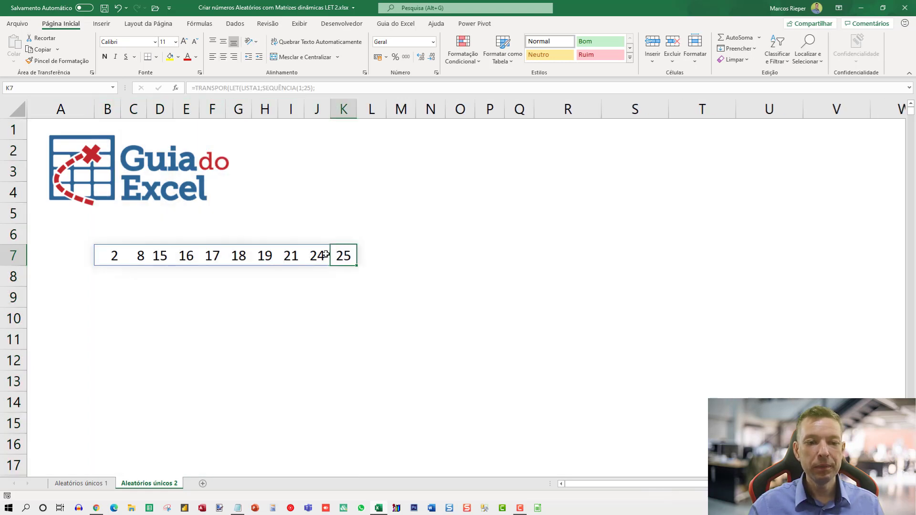
# - Fill the TRANSPOR formula from B7 down to row 15 and check the generated rows
pyautogui.moveTo(119, 253); pyautogui.dragTo(357, 433)
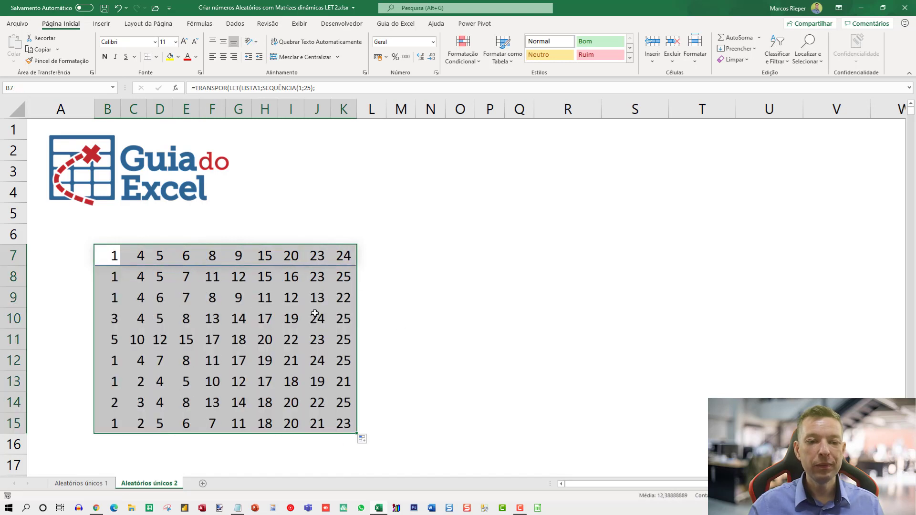
pyautogui.click(109, 278)
pyautogui.click(289, 277)
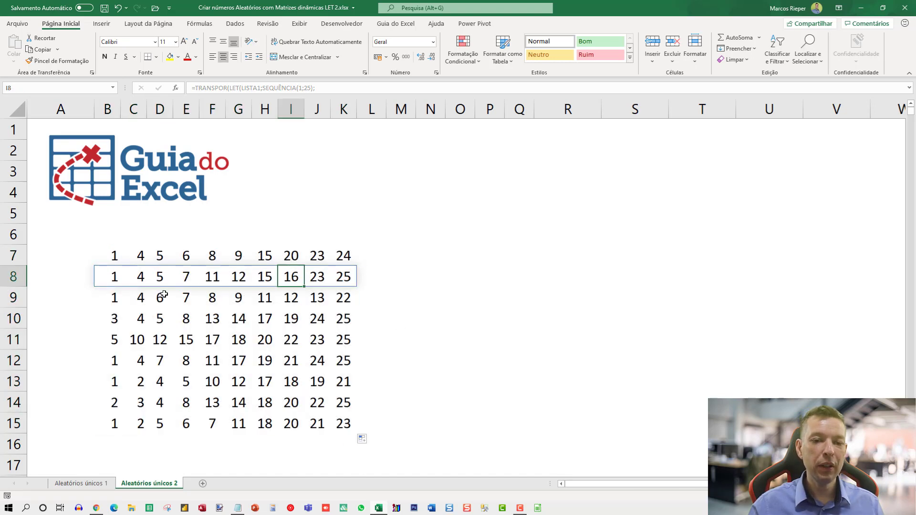
pyautogui.click(110, 322)
# - Extend the formula from B15 down to B27 and return to B7
pyautogui.scroll(-5, 120, 180)
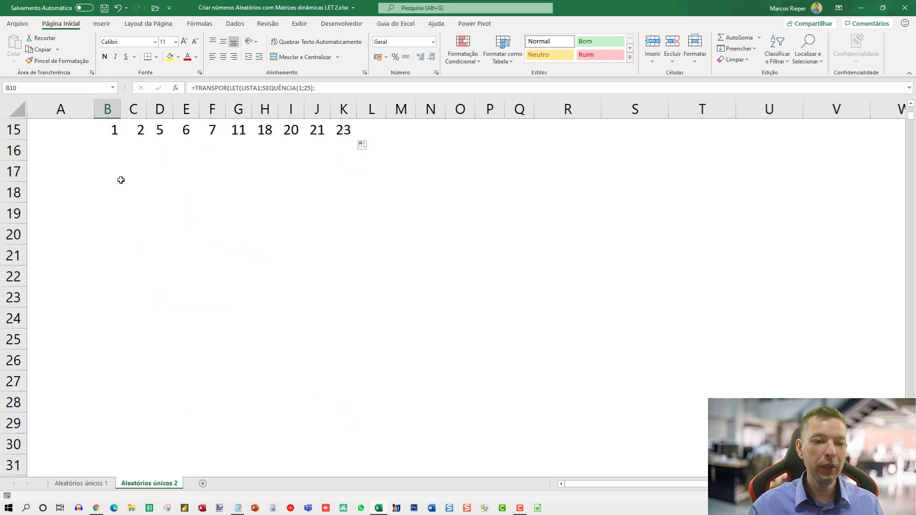
pyautogui.click(108, 132)
pyautogui.moveTo(121, 139); pyautogui.dragTo(128, 389)
pyautogui.scroll(5, 213, 317)
pyautogui.click(104, 252)
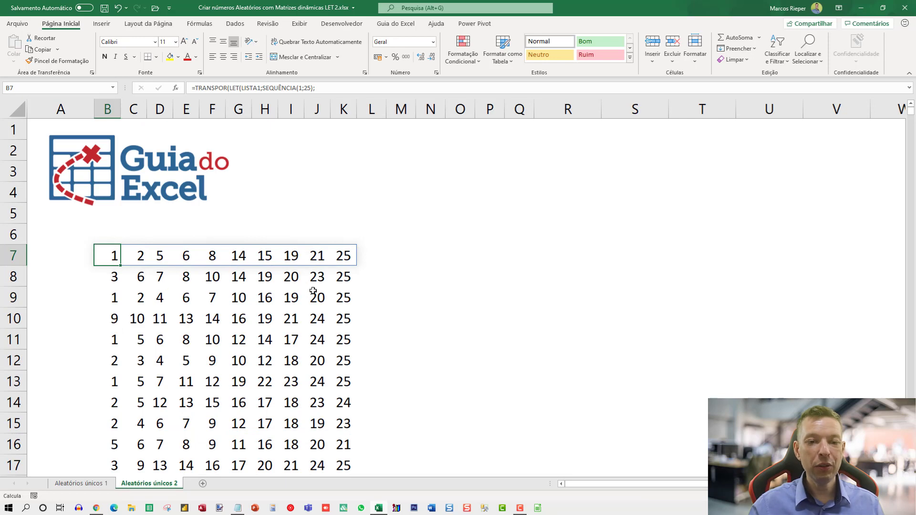
# - Extend the formula from B27 down to B169 and return to B7
pyautogui.scroll(-5, 121, 389)
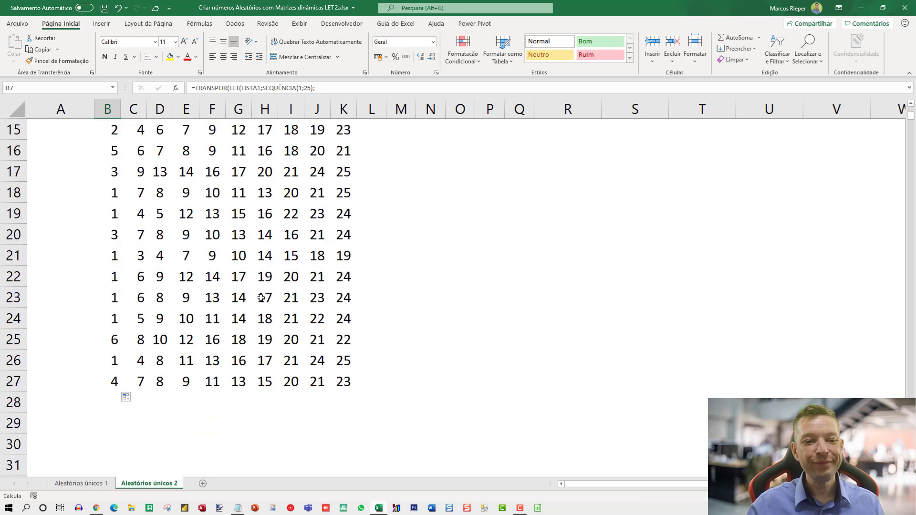
pyautogui.click(117, 388)
pyautogui.moveTo(122, 391); pyautogui.dragTo(96, 404)
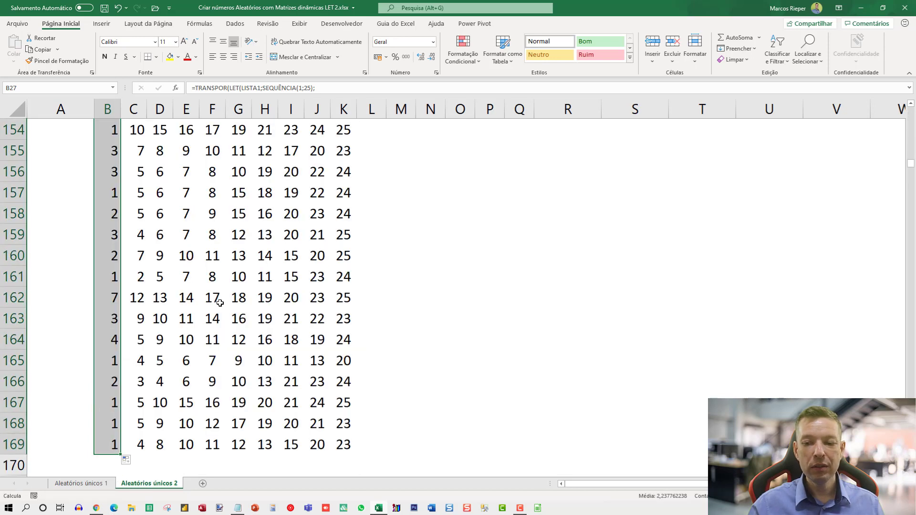
pyautogui.scroll(20, 219, 302)
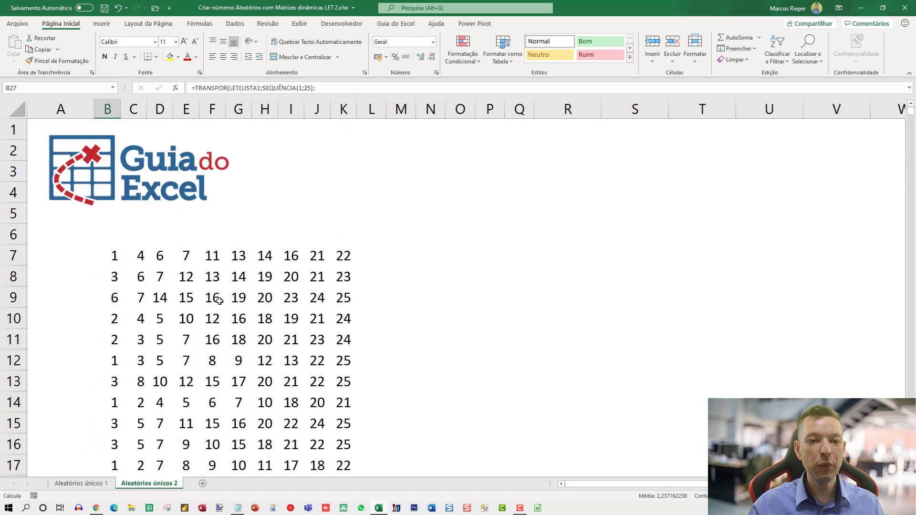
pyautogui.click(116, 252)
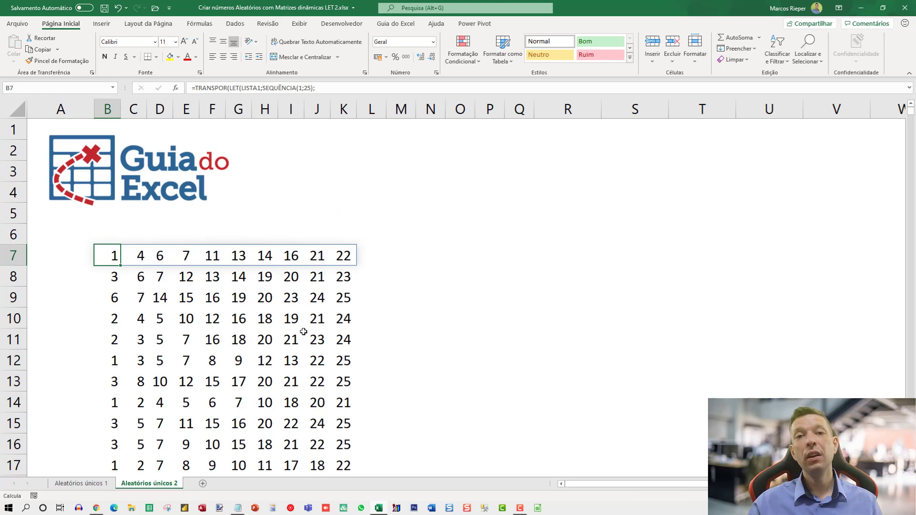